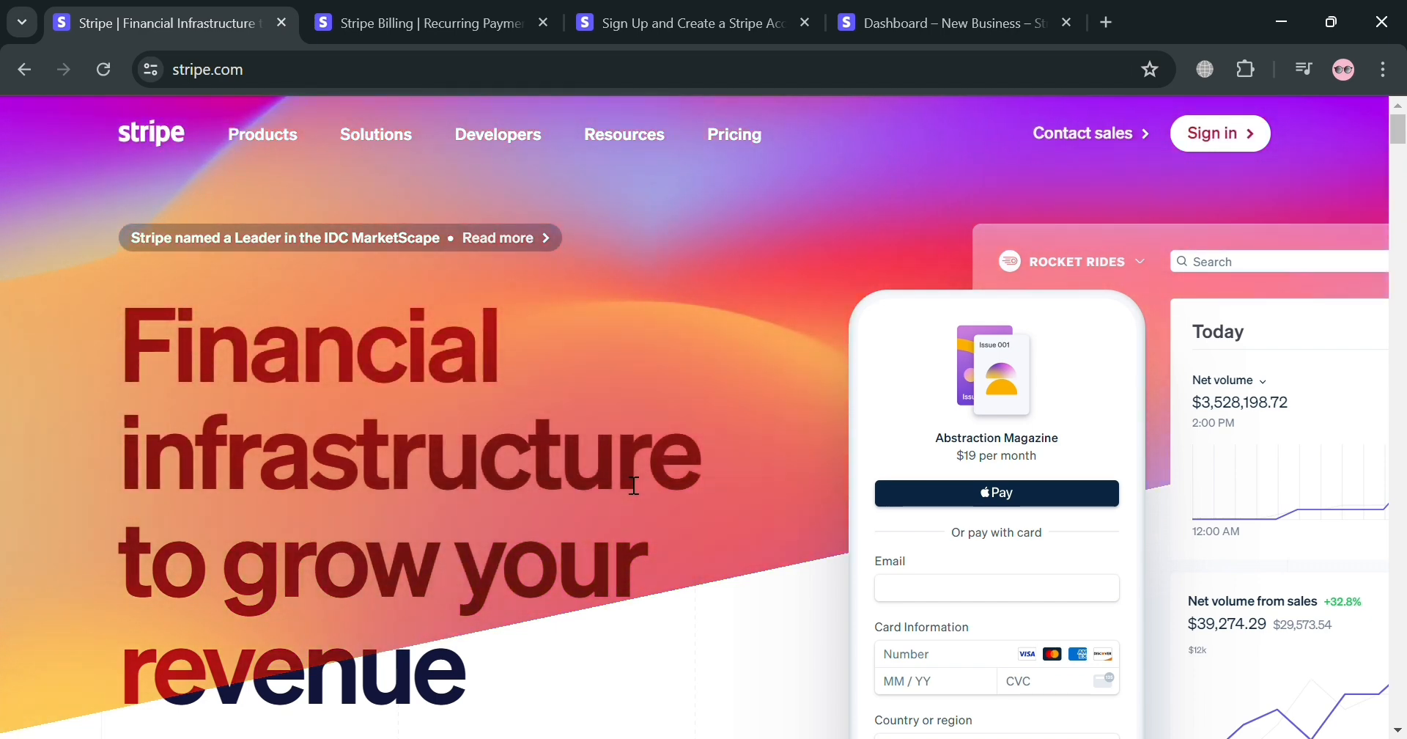
Look through the whole Stripe homepage, from the hero section to the footer links and back
scroll(864, 410, down, 4)
scroll(889, 374, down, 13)
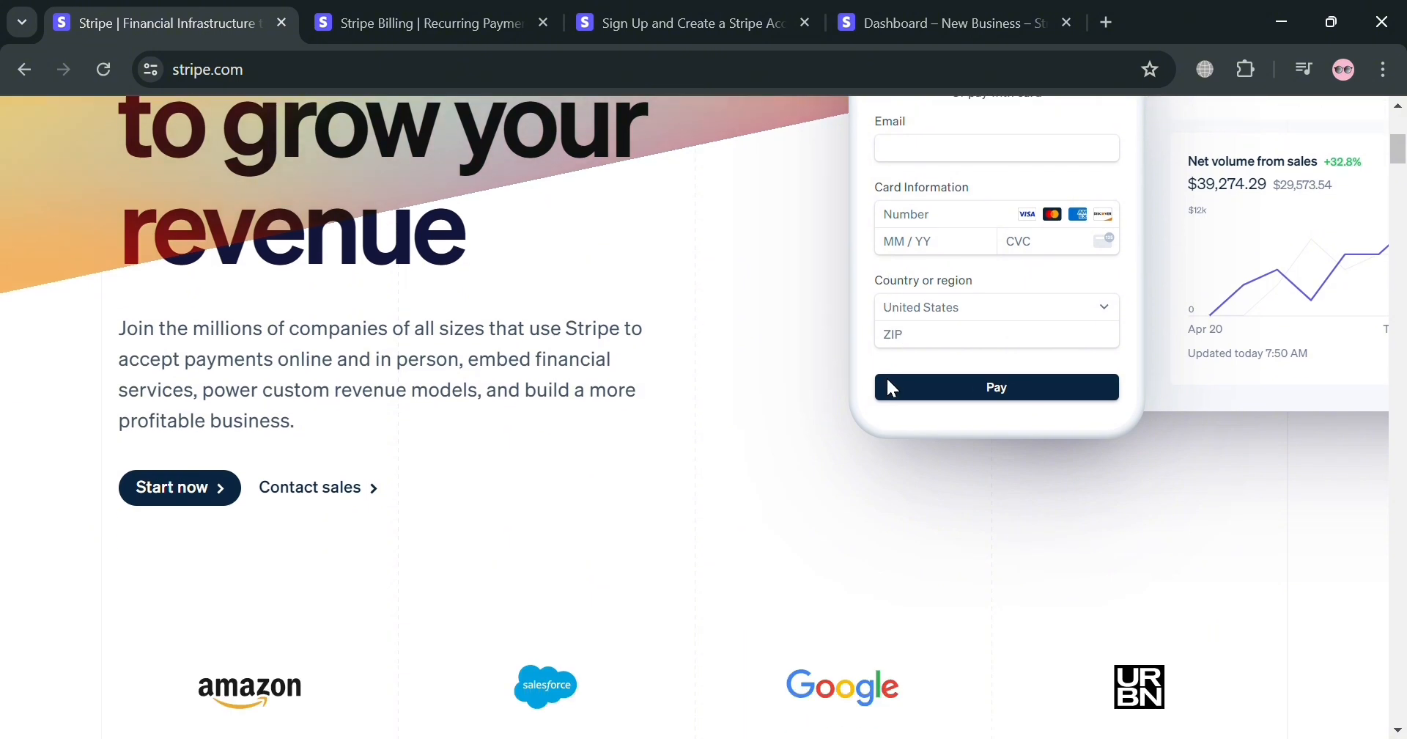
scroll(888, 379, down, 20)
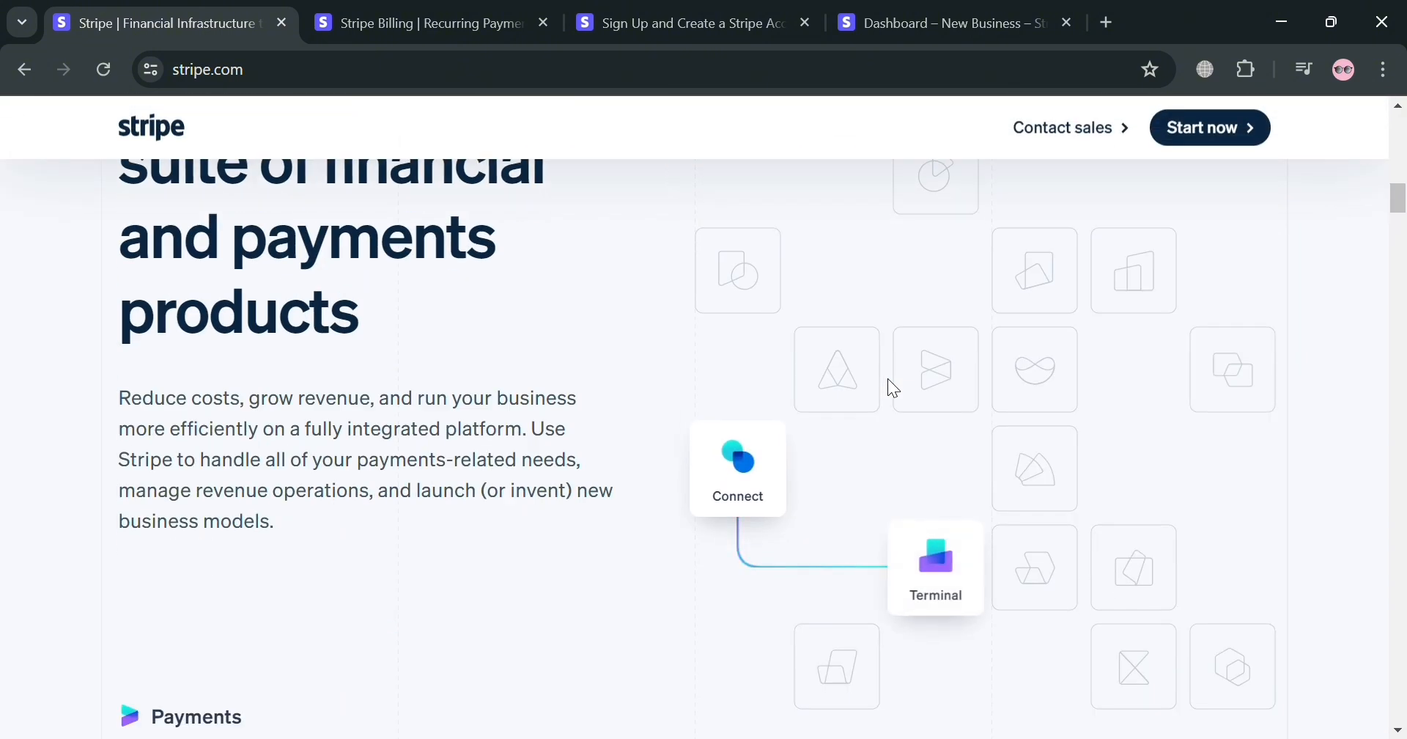
scroll(894, 392, down, 16)
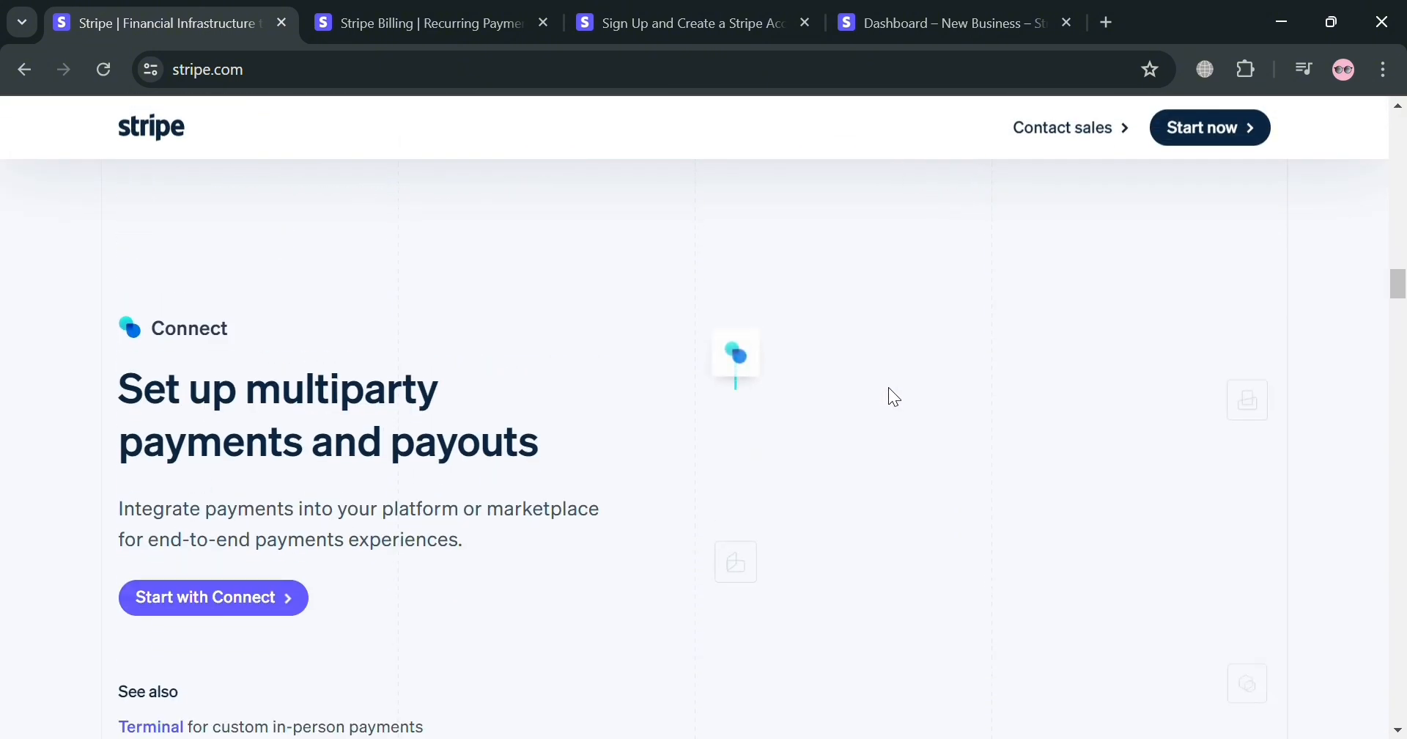
scroll(907, 425, down, 6)
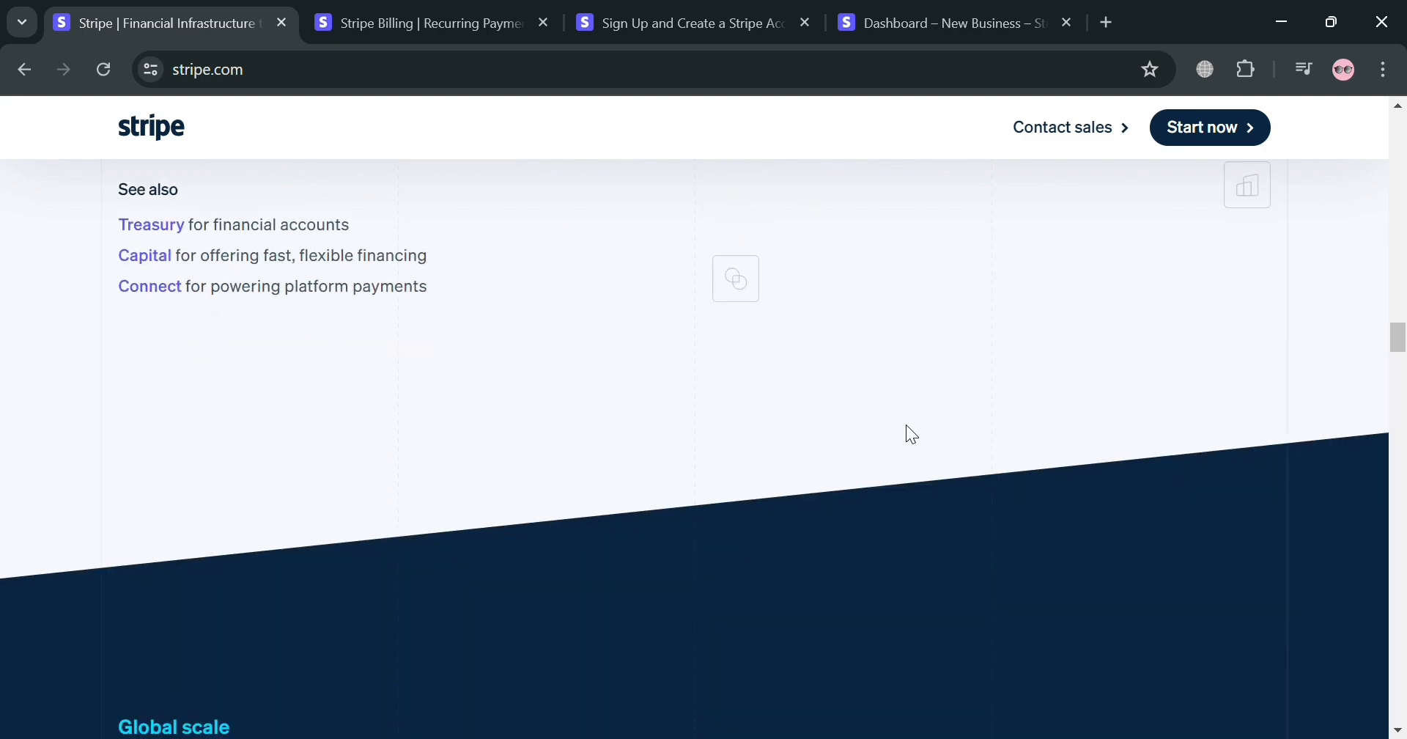
scroll(917, 444, down, 5)
scroll(909, 454, down, 20)
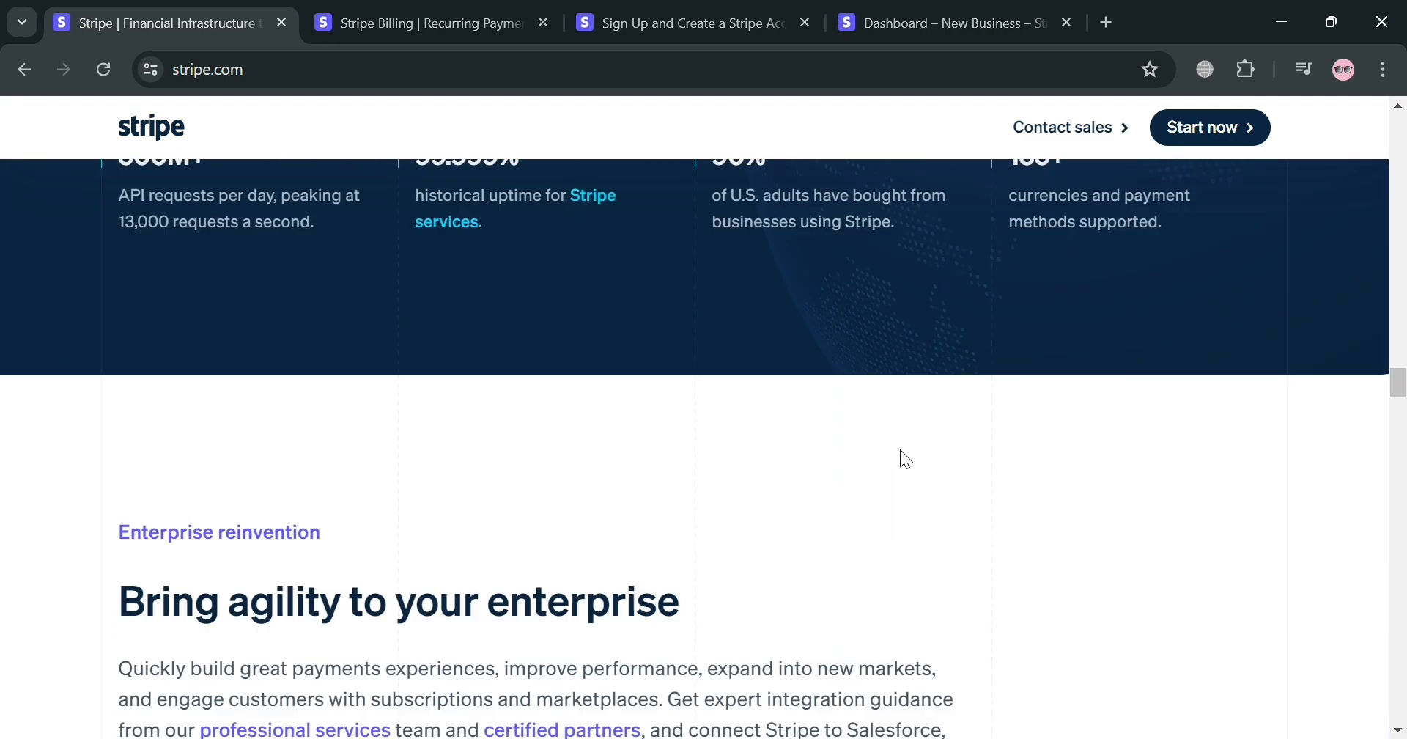
scroll(908, 469, down, 8)
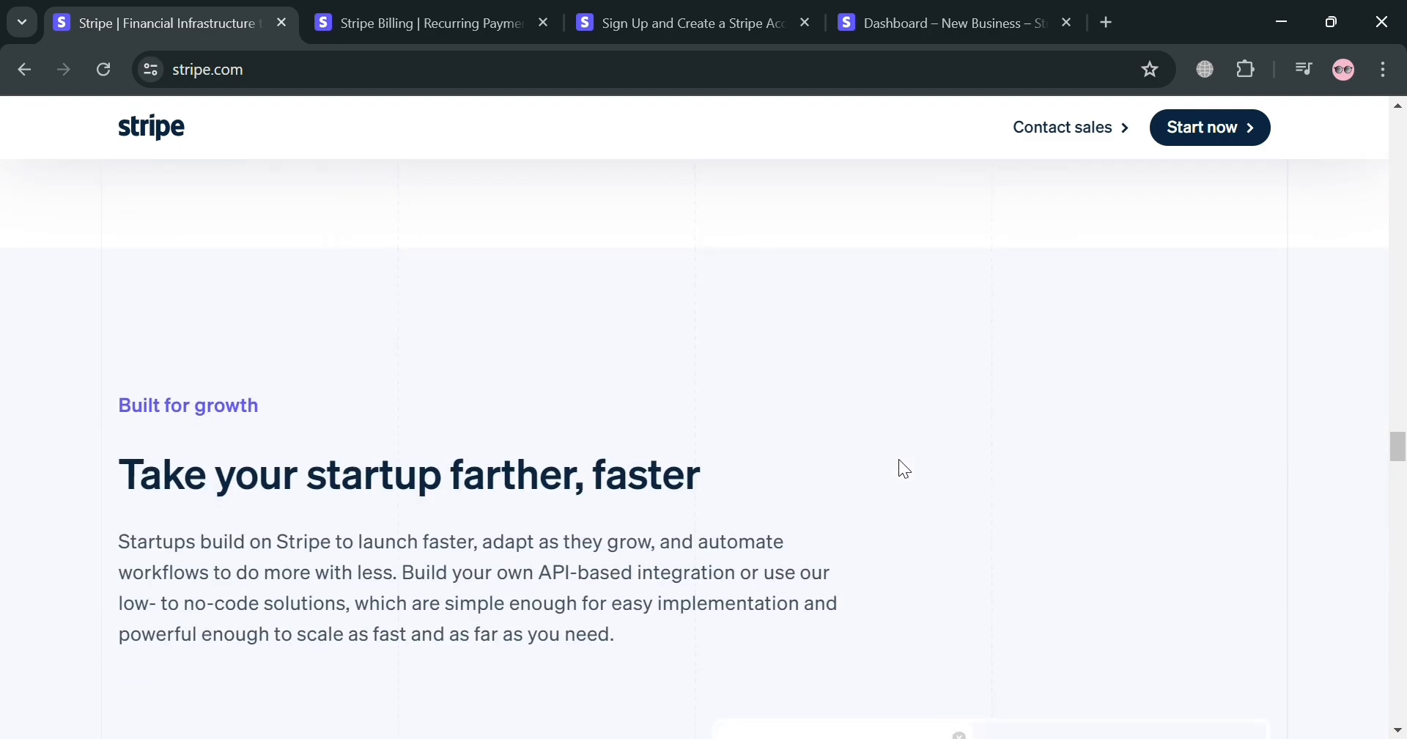
scroll(903, 477, down, 12)
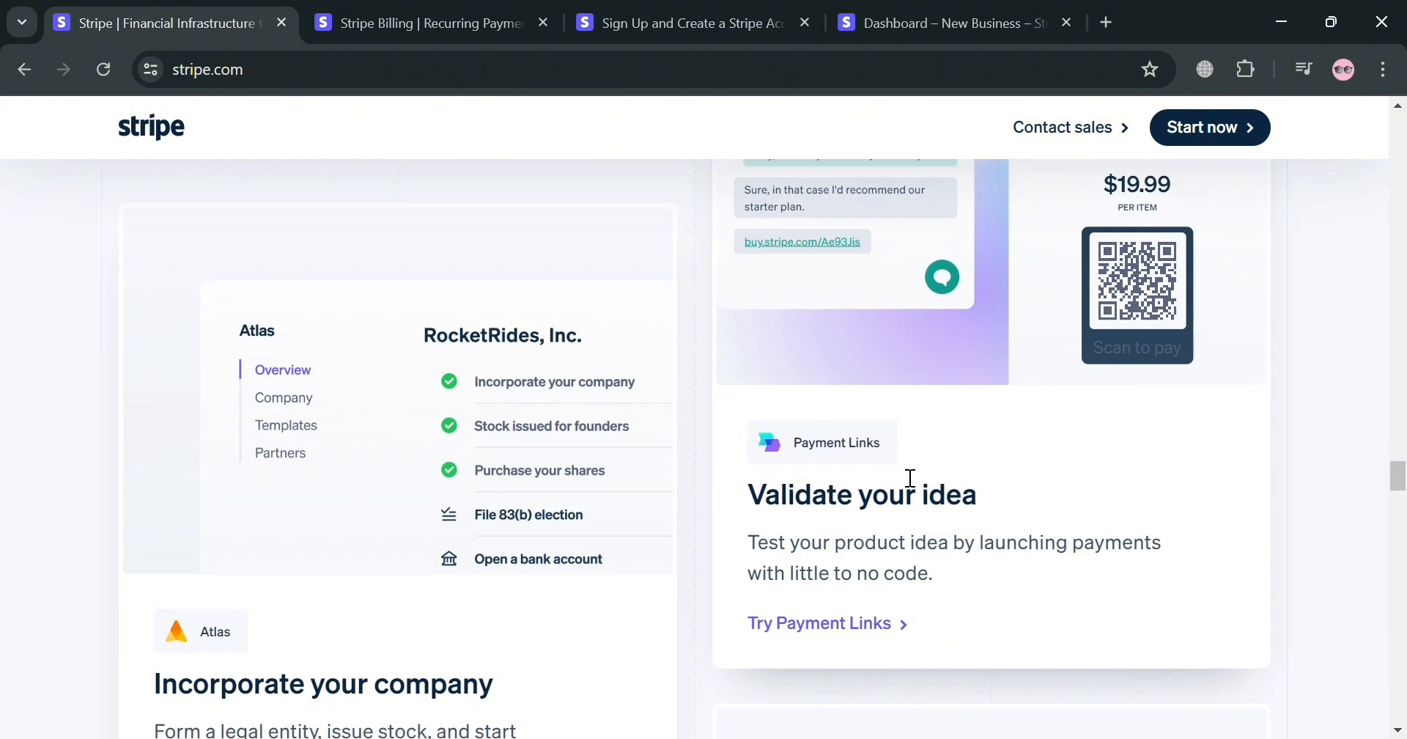
scroll(903, 476, down, 20)
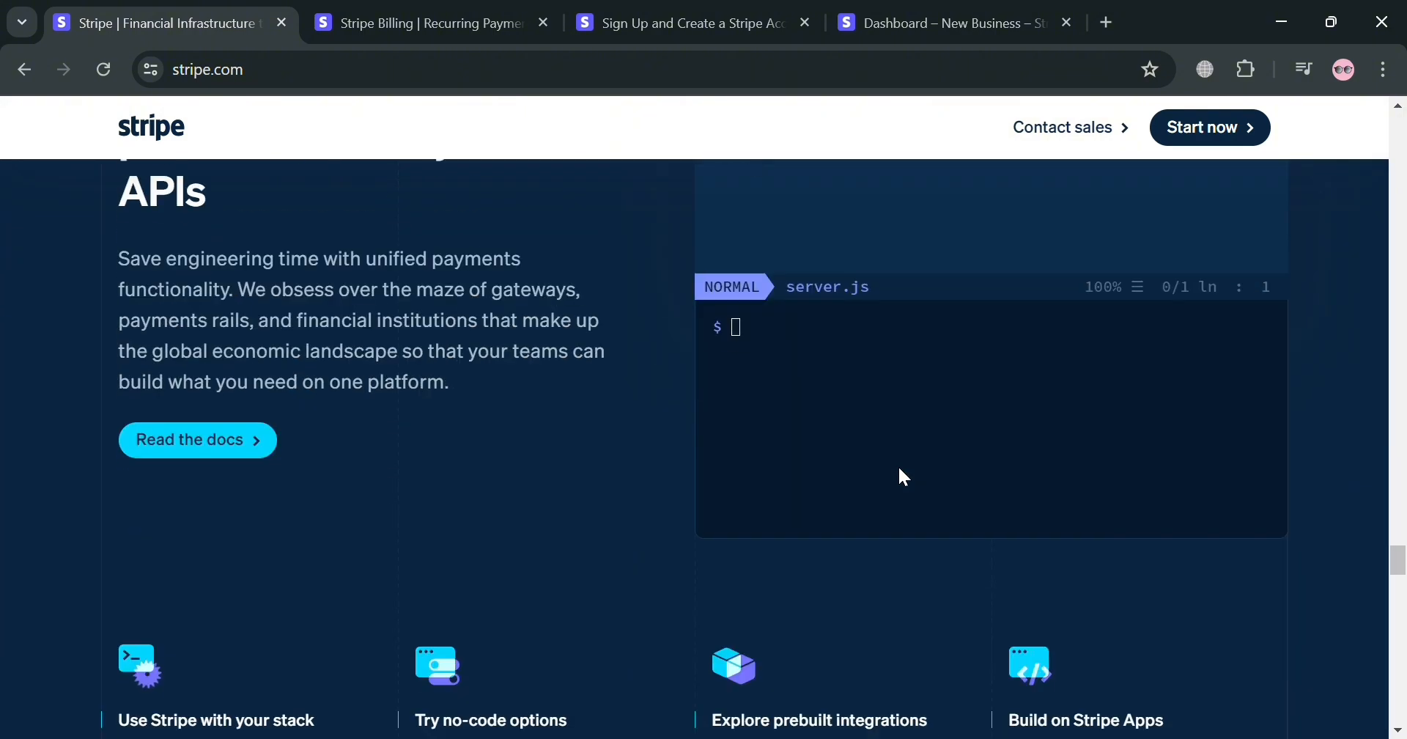
scroll(903, 475, down, 15)
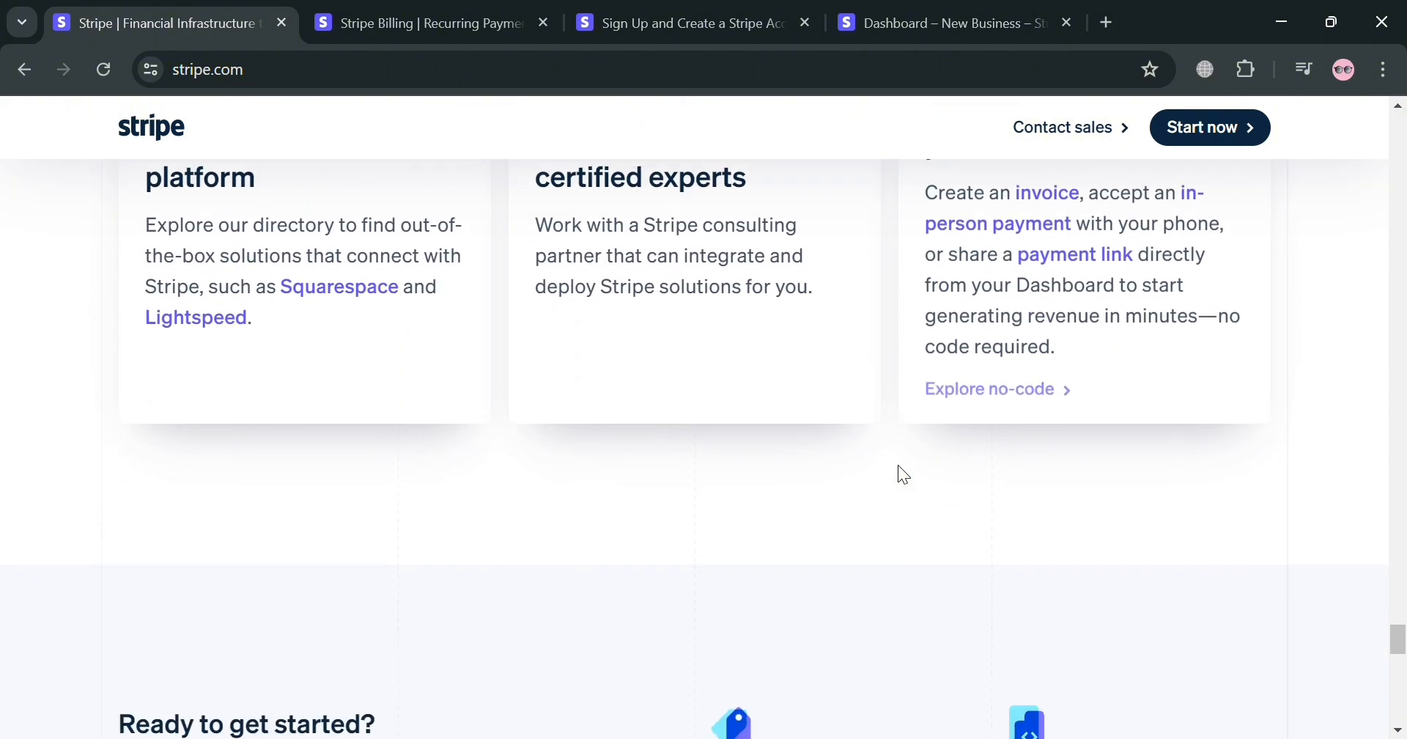
scroll(903, 475, down, 4)
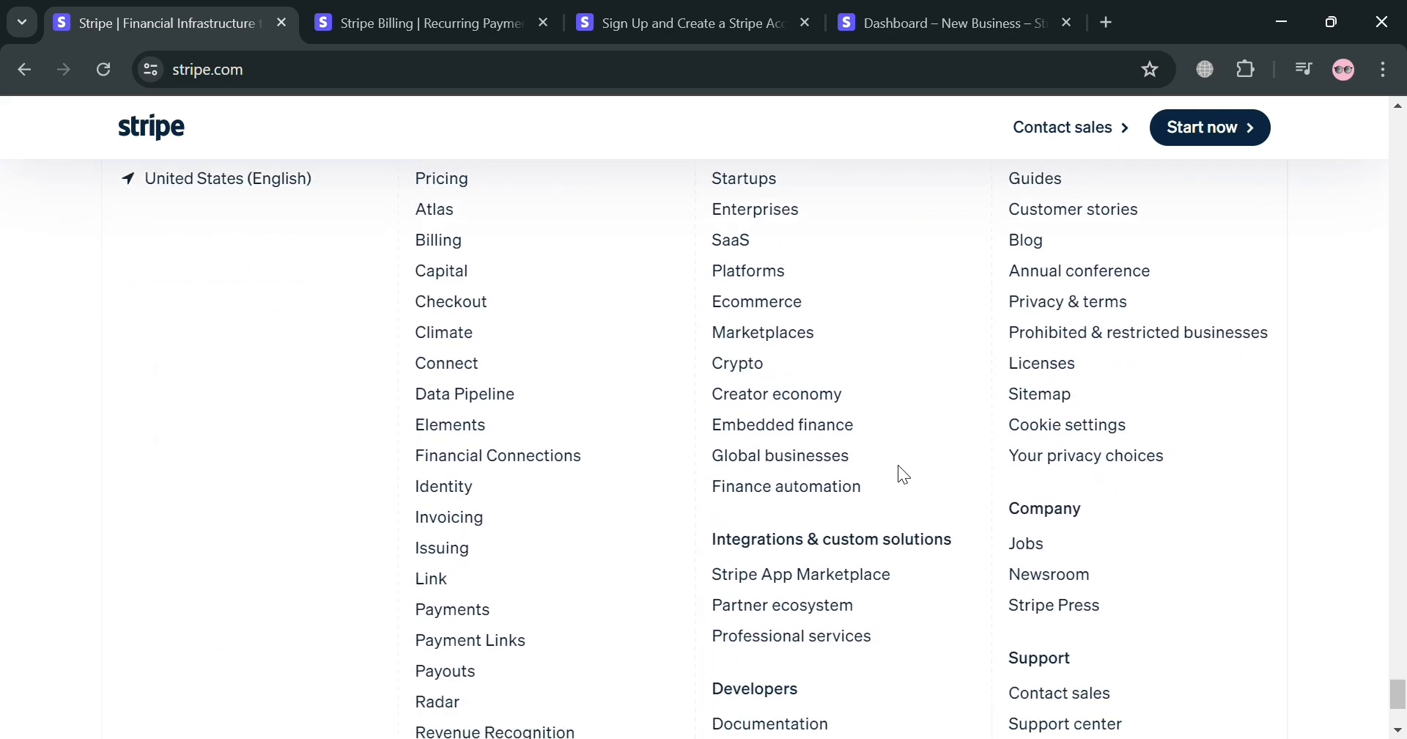
scroll(903, 474, up, 6)
scroll(899, 464, up, 9)
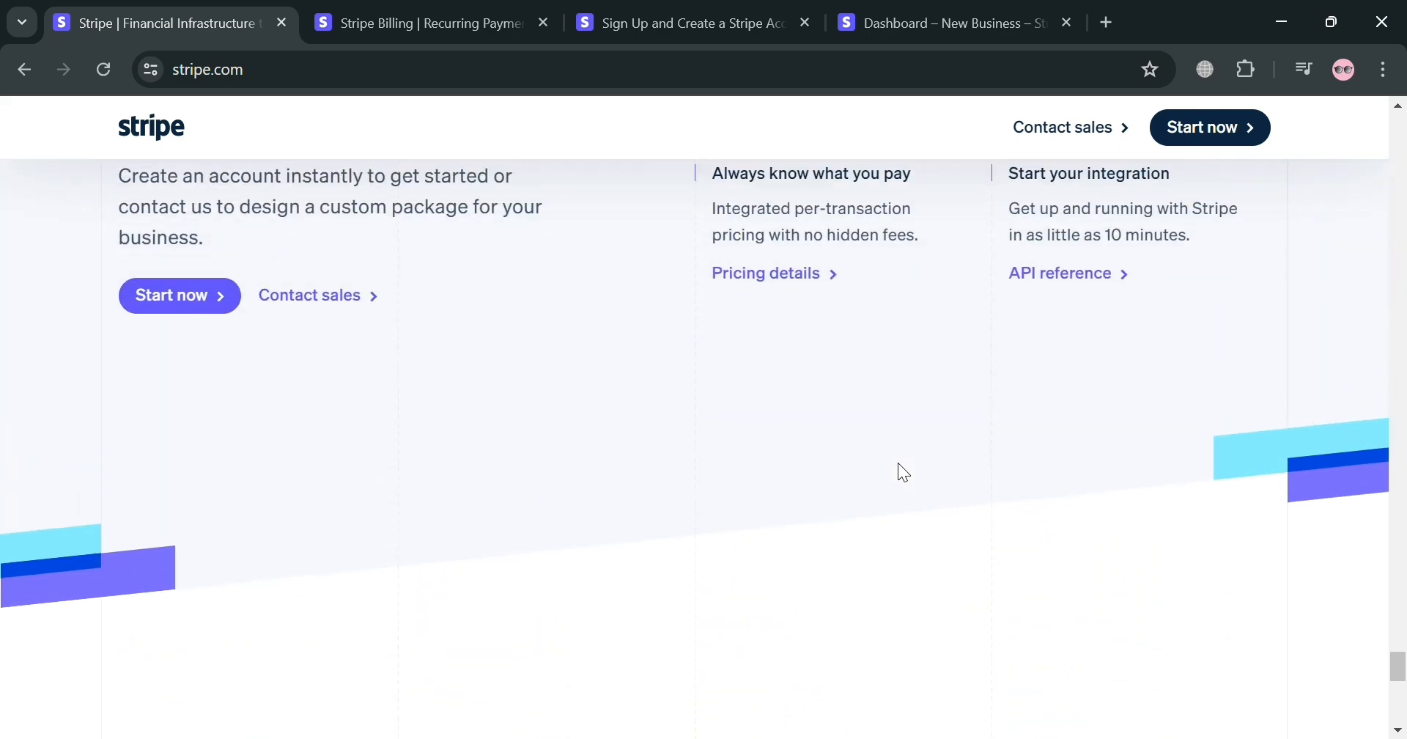
scroll(898, 462, up, 12)
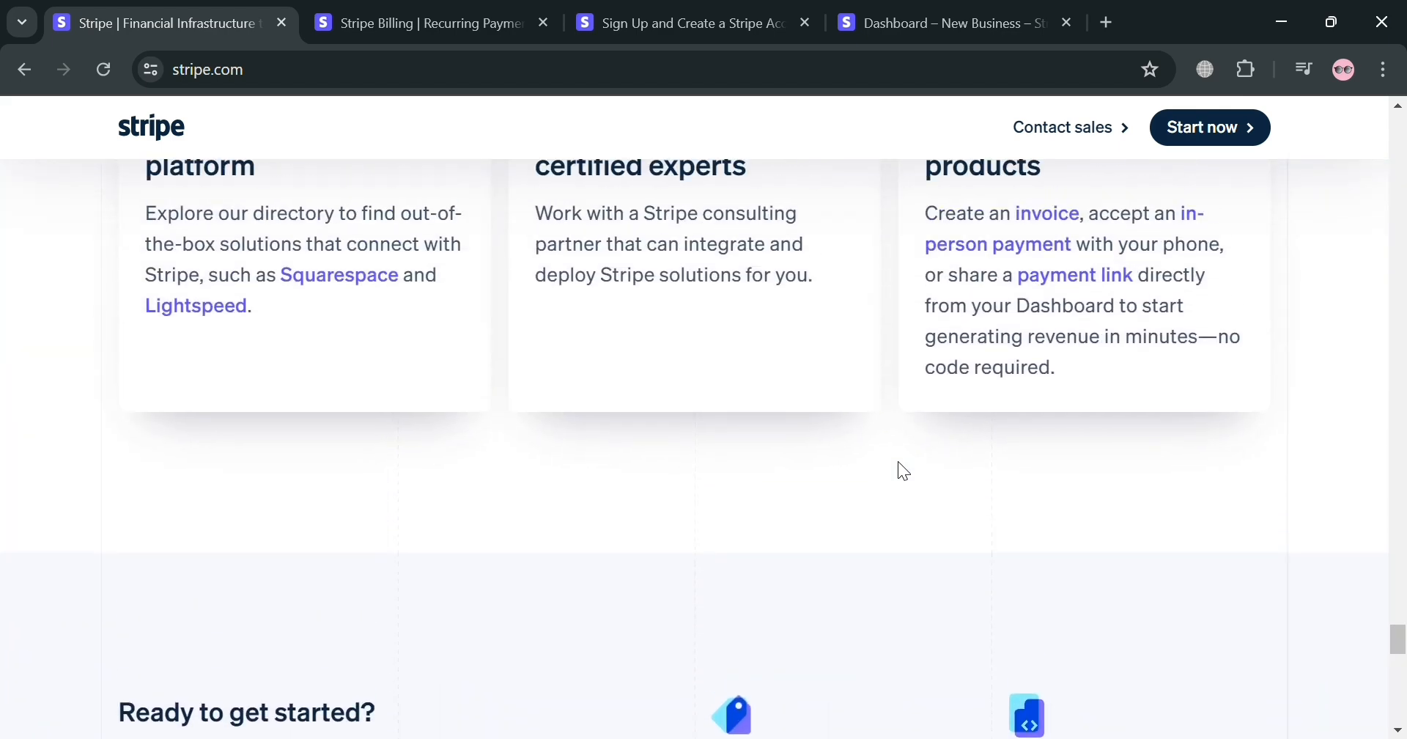
scroll(897, 459, up, 10)
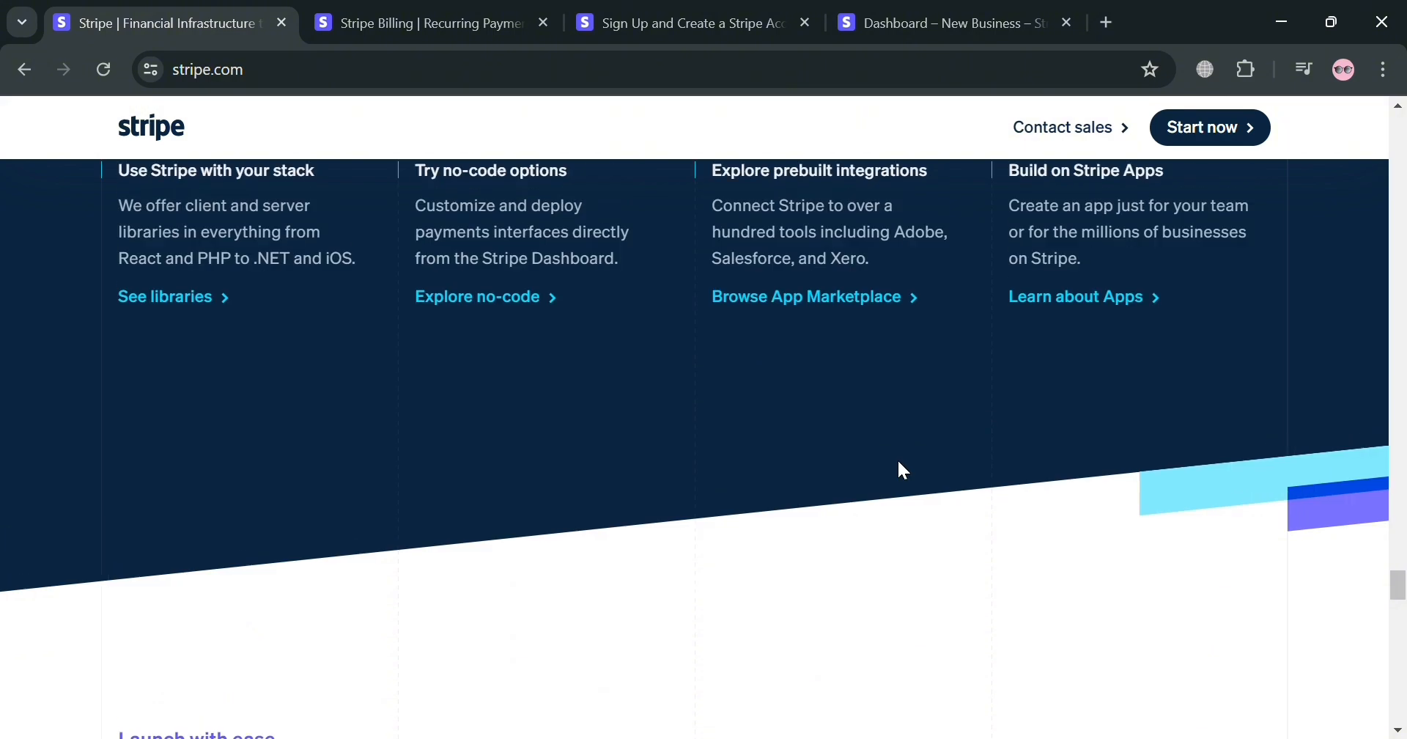
scroll(897, 461, up, 12)
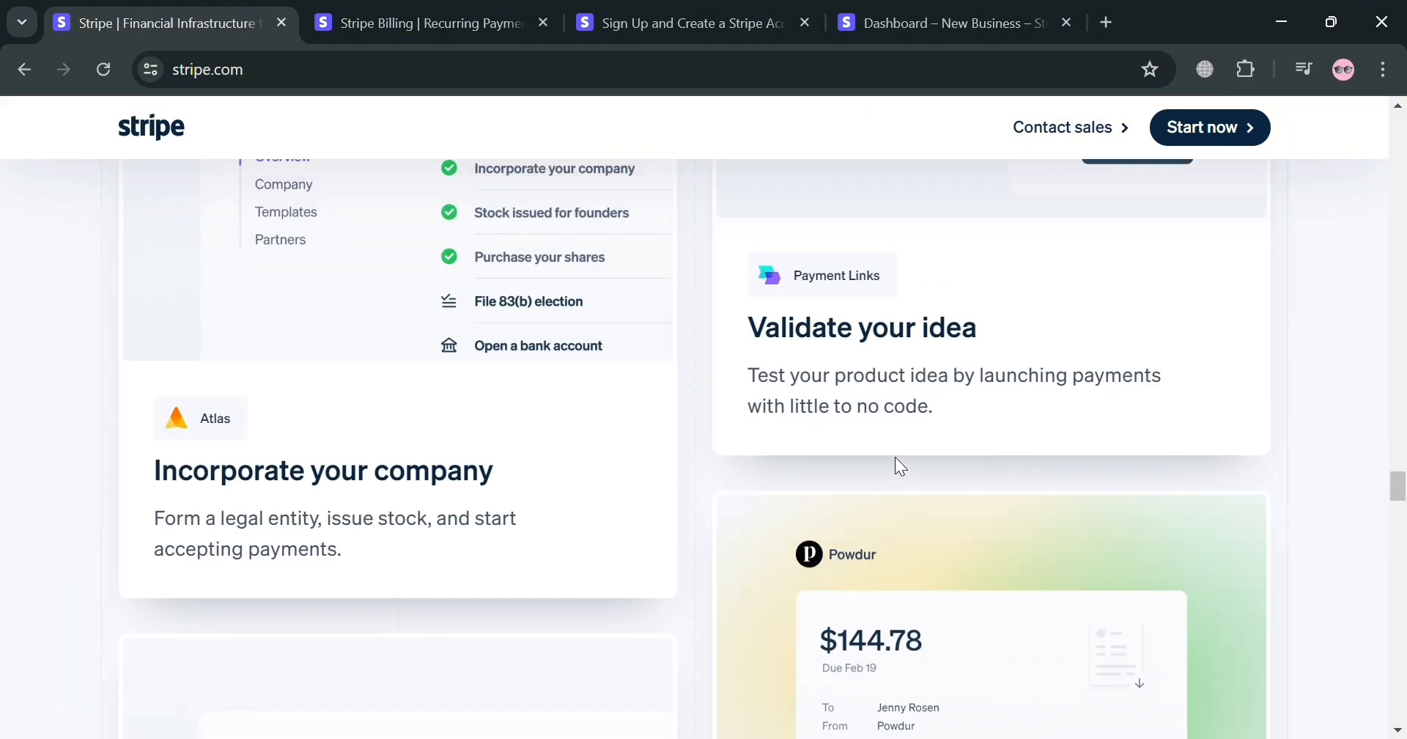
scroll(909, 460, up, 12)
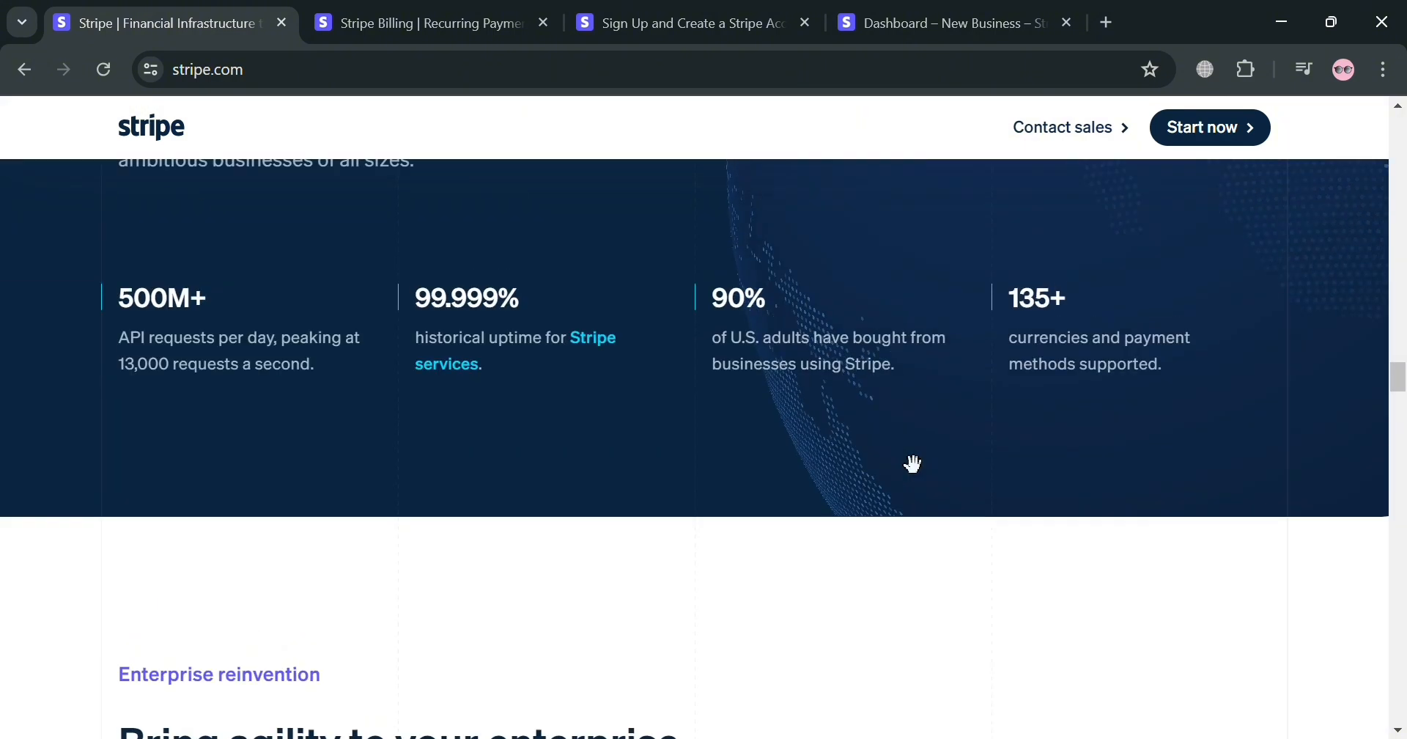
scroll(913, 440, up, 12)
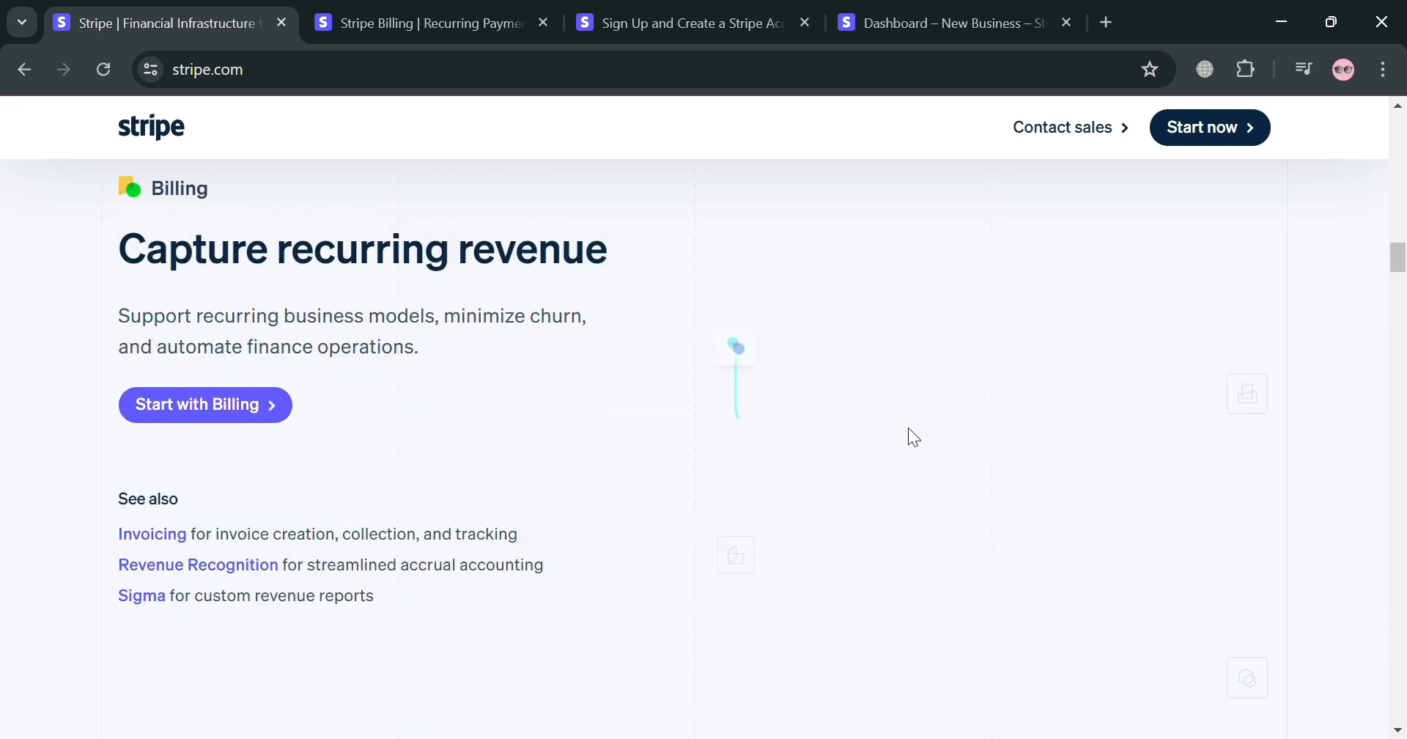
scroll(913, 450, up, 10)
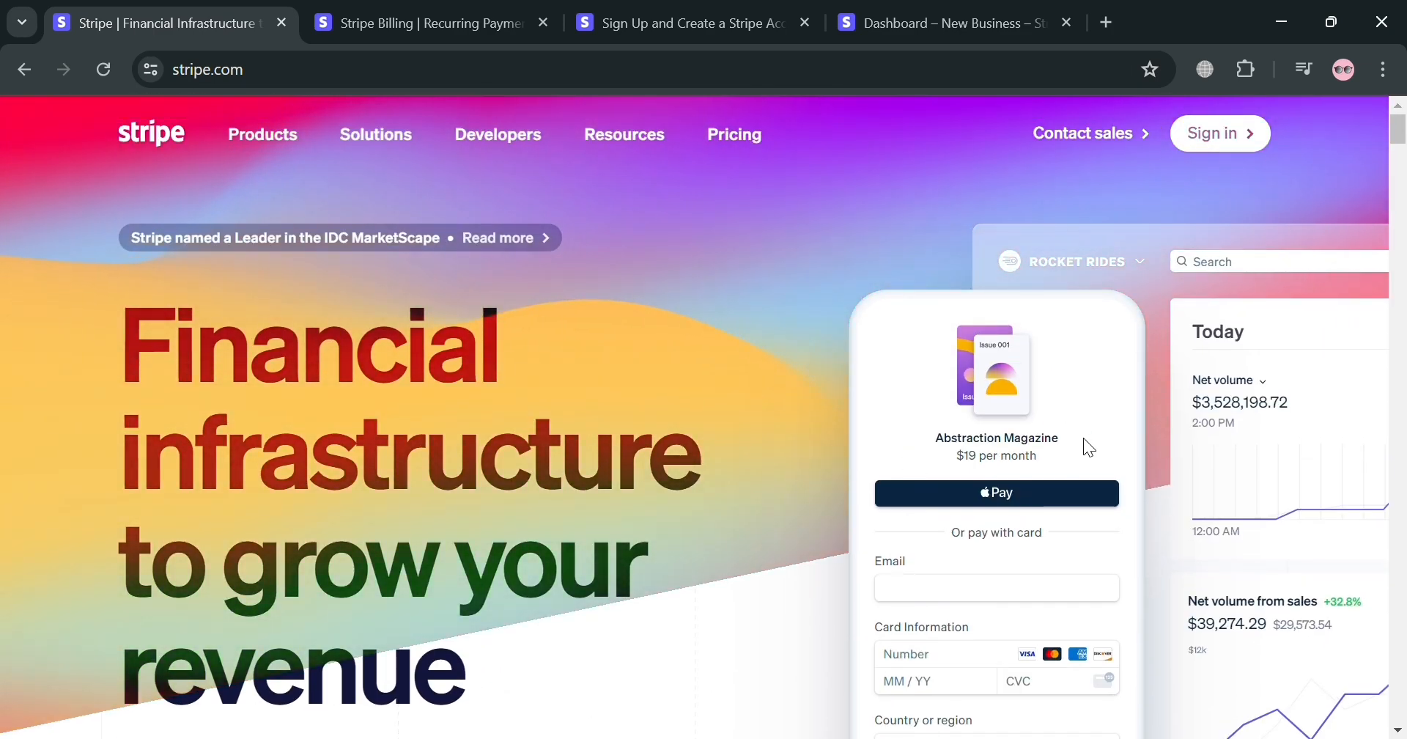
Find the Billing section about capturing recurring revenue on the Stripe homepage
scroll(980, 521, down, 8)
scroll(982, 521, down, 10)
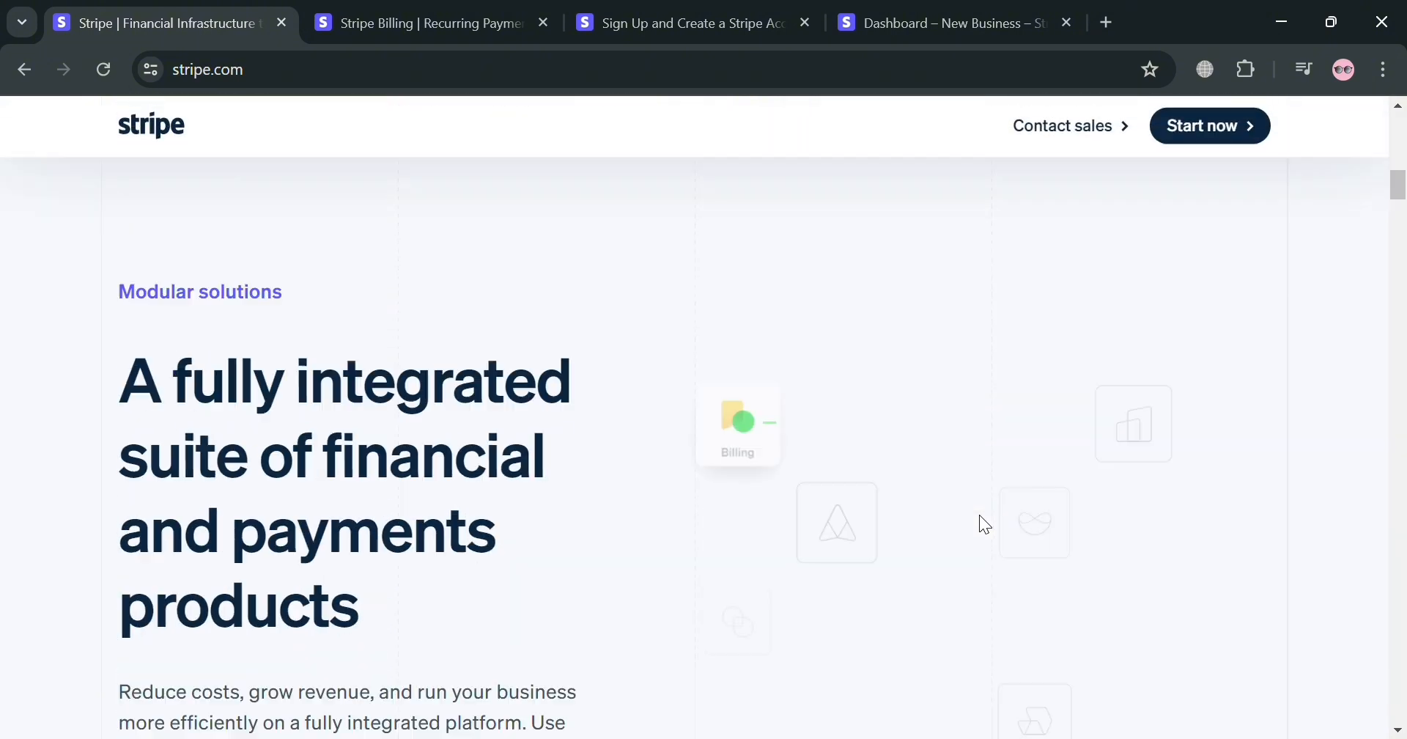
scroll(440, 613, down, 6)
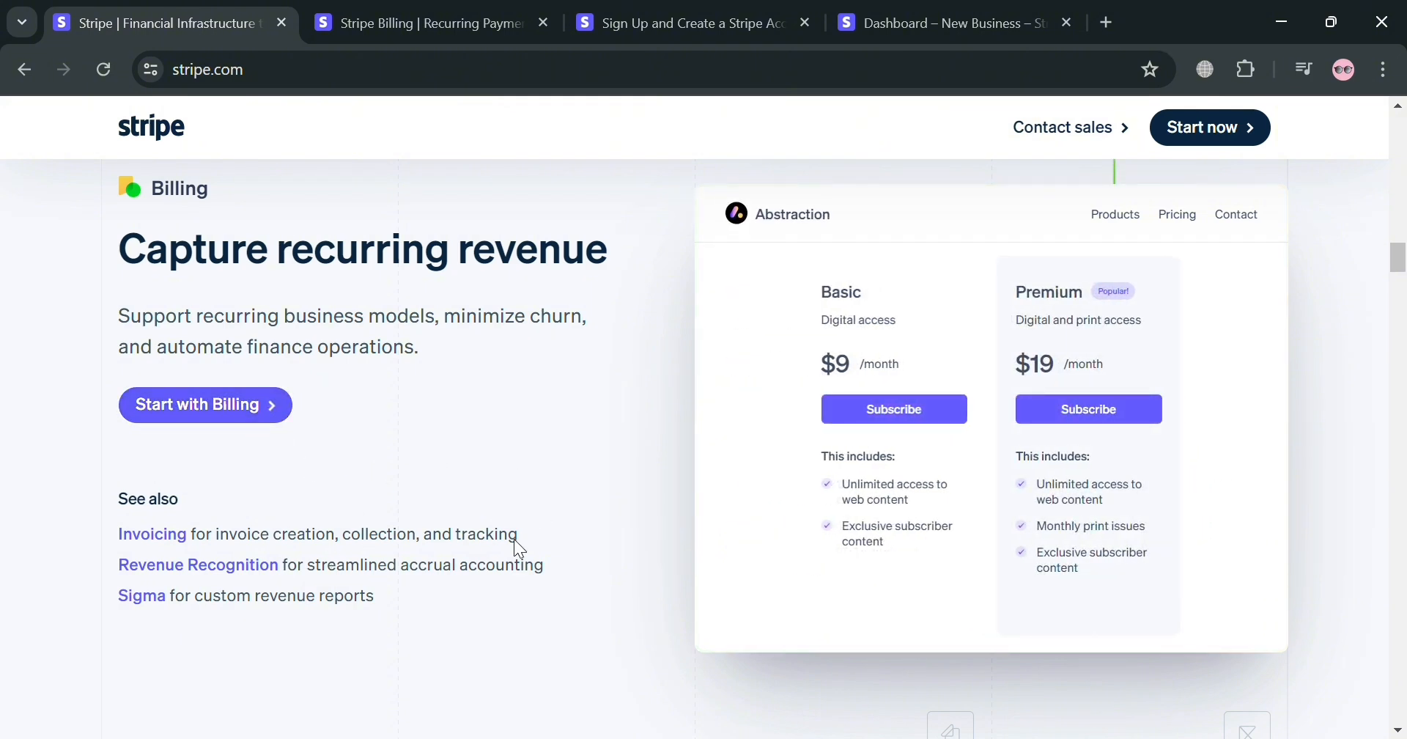
Switch to the already open Stripe Billing page and examine its introduction and sign-up option
click(497, 8)
scroll(485, 622, up, 5)
scroll(463, 543, down, 3)
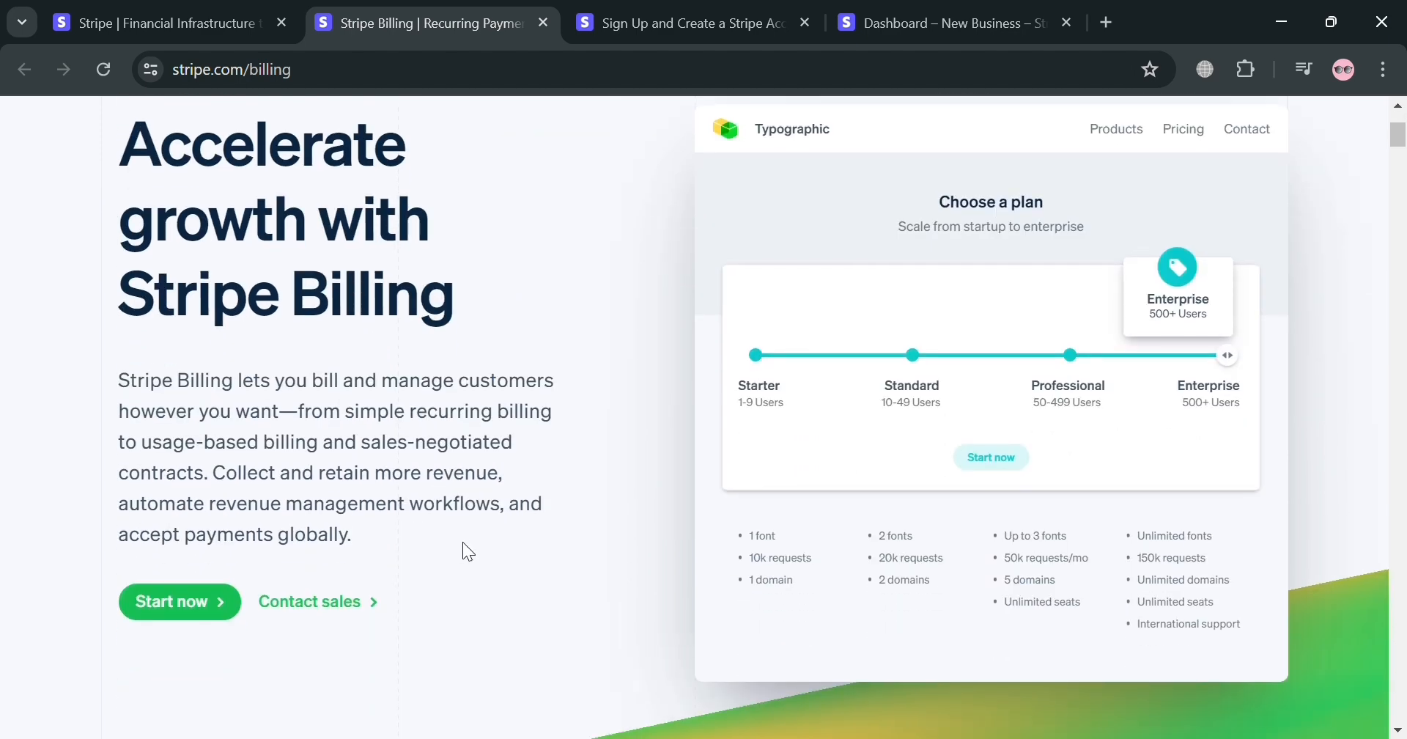
scroll(288, 571, down, 2)
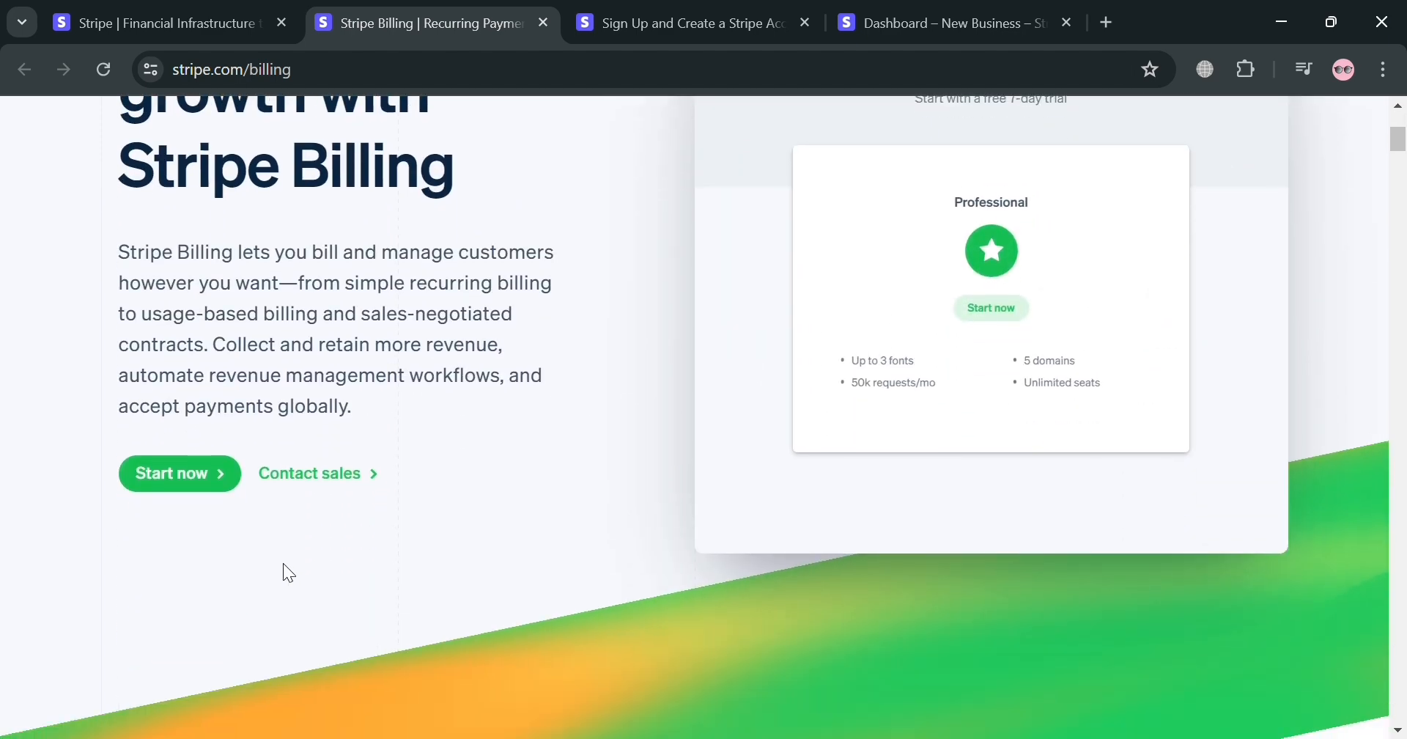
scroll(283, 569, down, 1)
scroll(283, 569, up, 4)
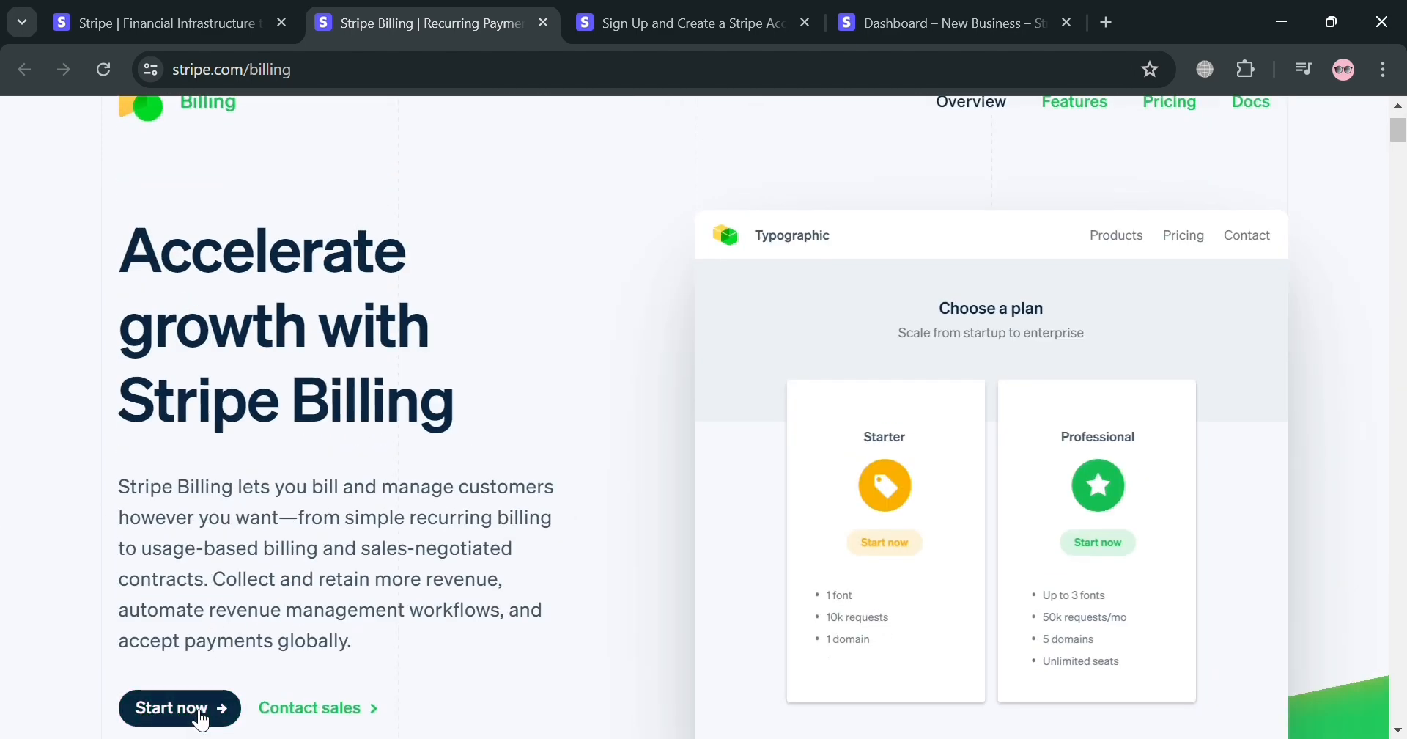
Switch to the open Stripe account registration page and review the fields of its sign-up form
click(642, 8)
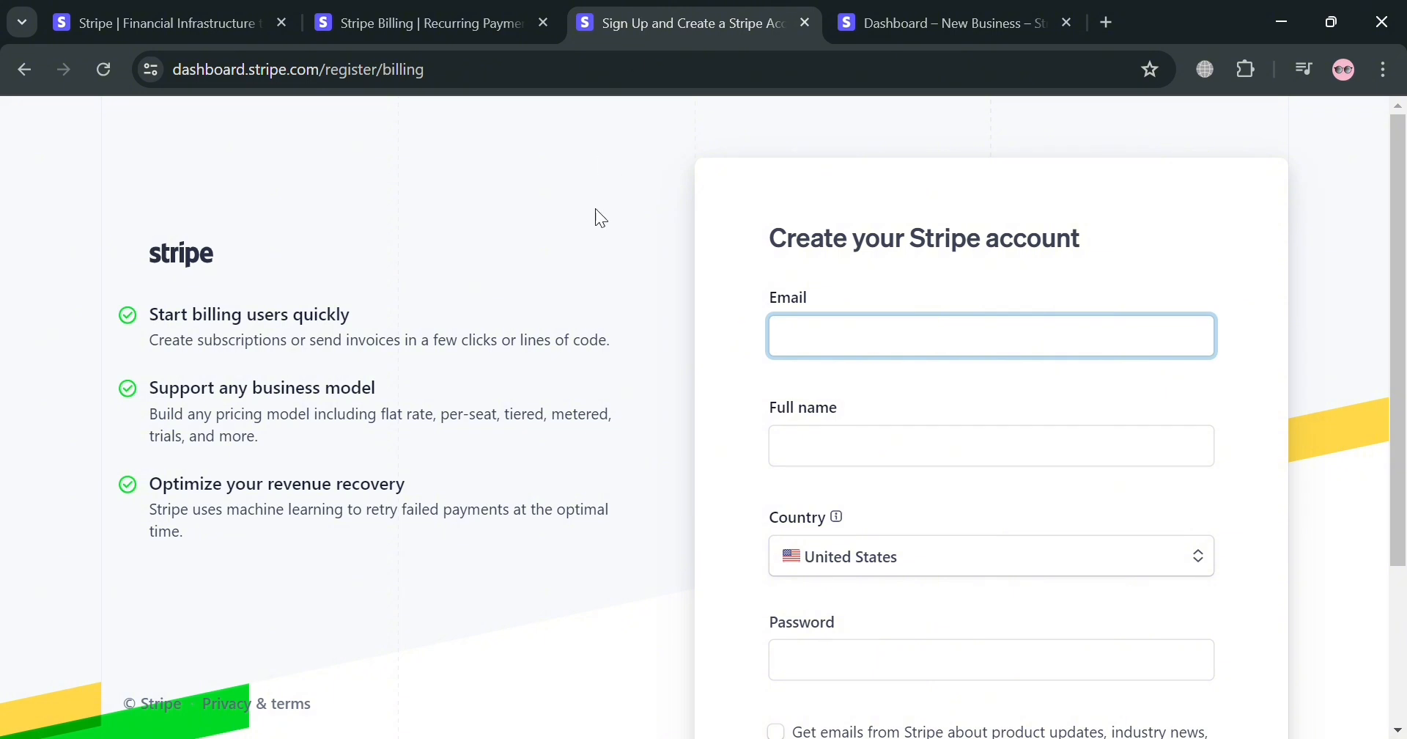
click(599, 278)
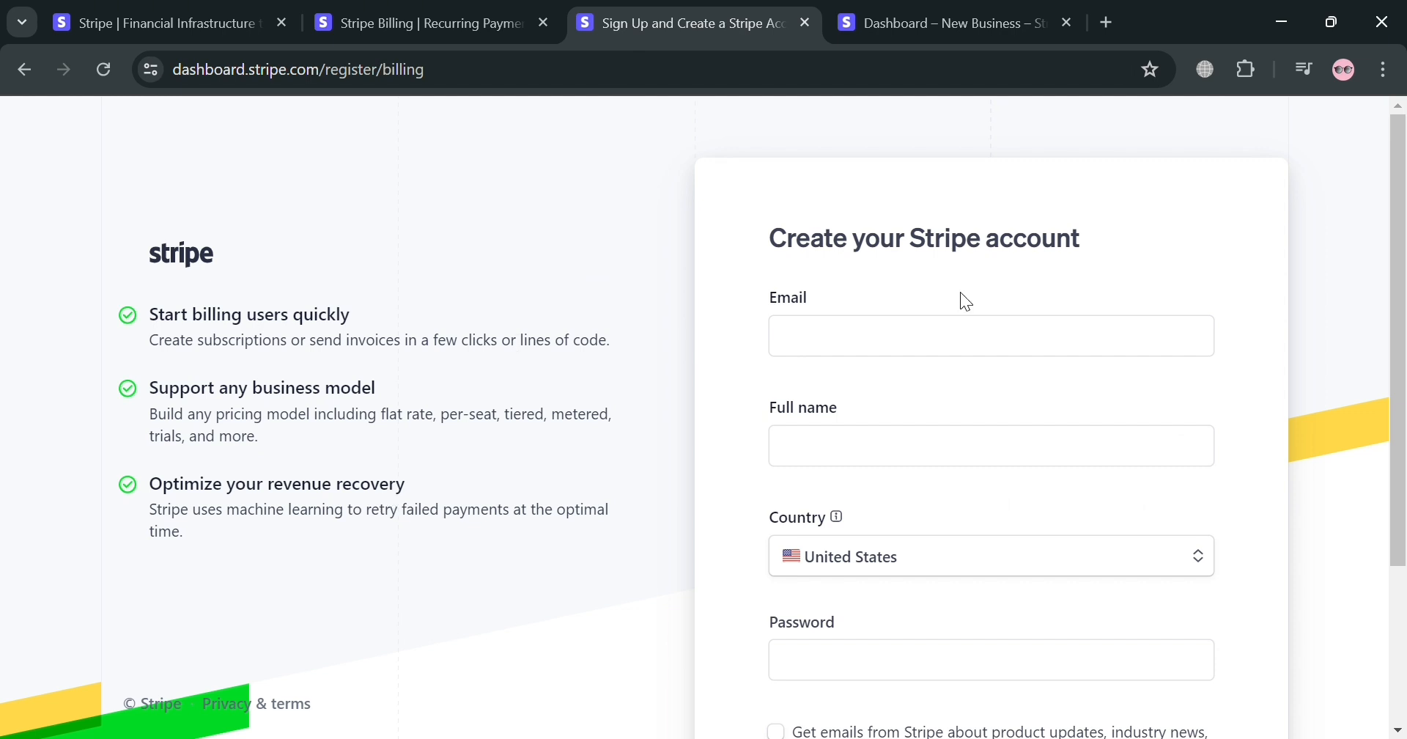
scroll(942, 459, down, 3)
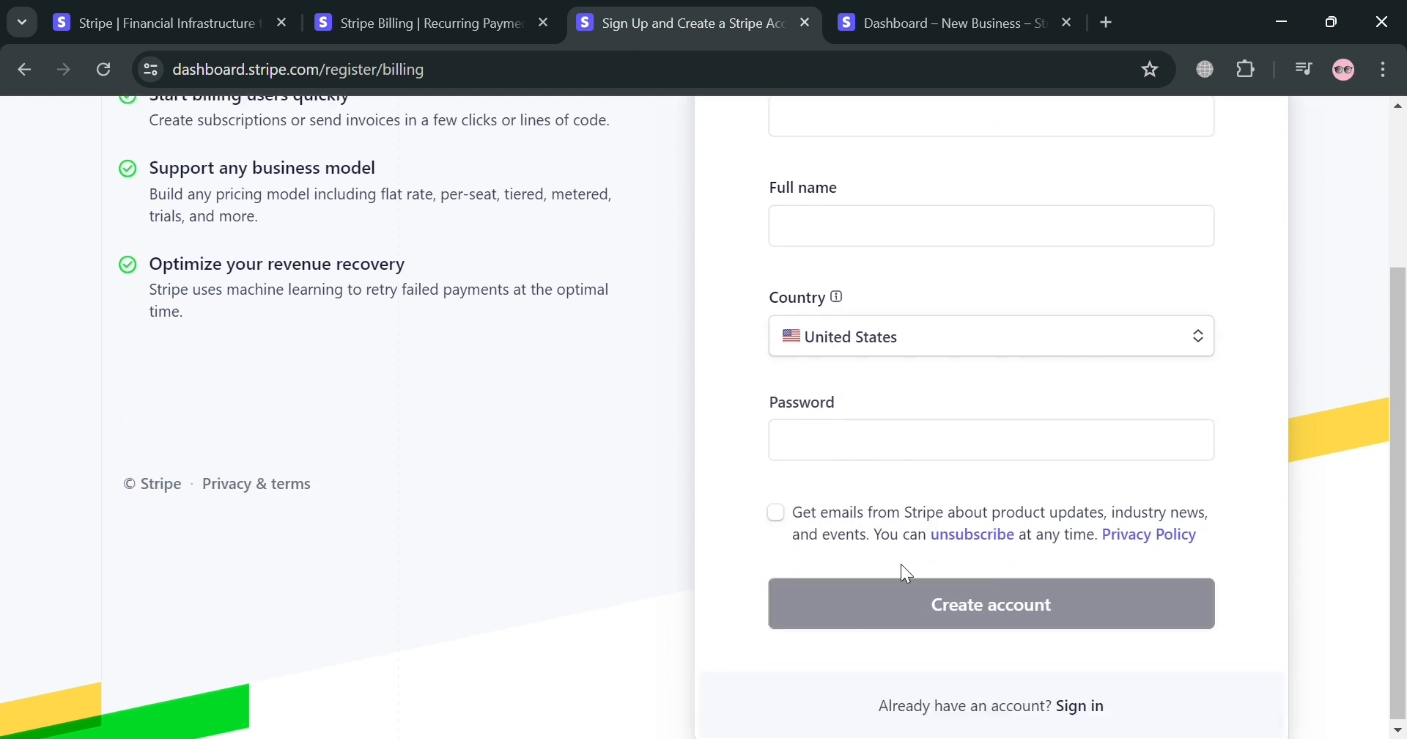
In the open Stripe dashboard's billing setup, review the pricing models and choose Flat-rate
click(901, 16)
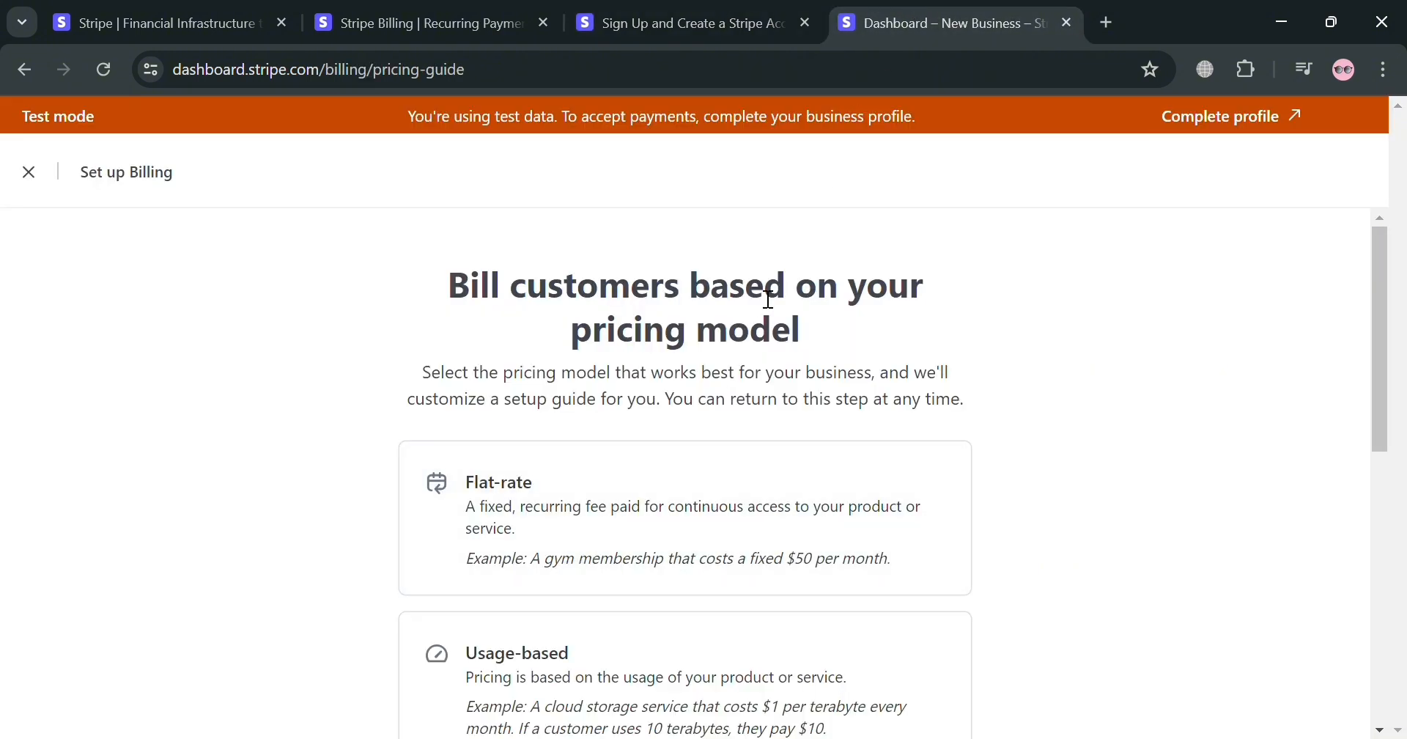
scroll(608, 337, down, 2)
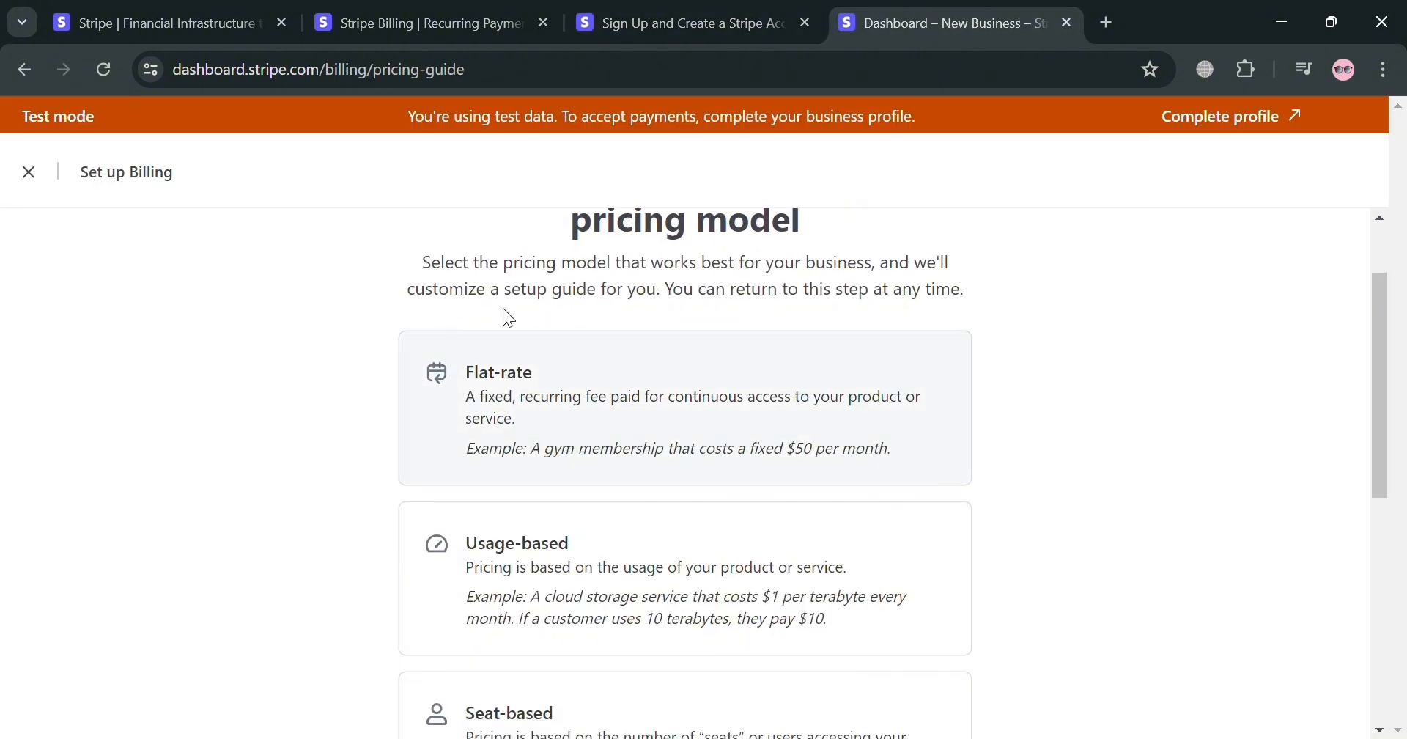
scroll(579, 425, down, 2)
scroll(528, 578, down, 4)
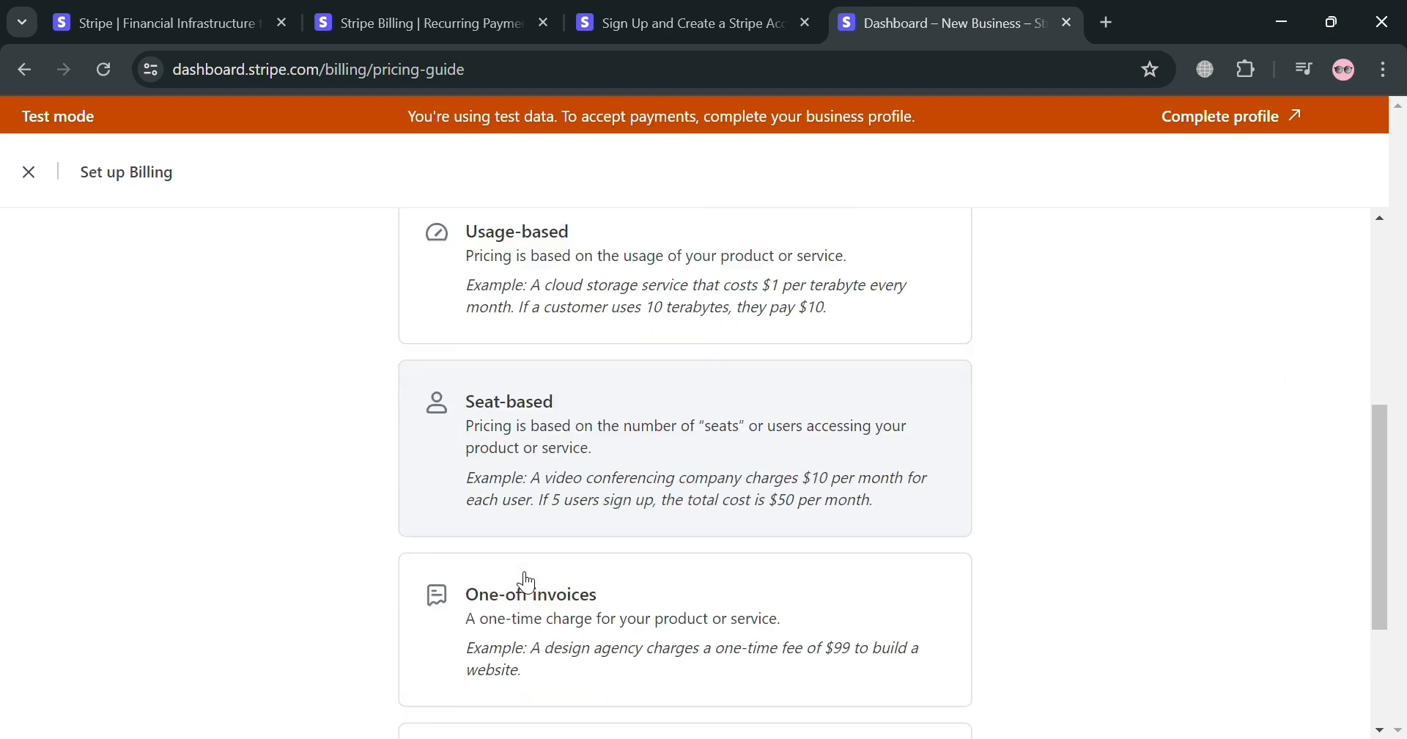
scroll(528, 584, down, 2)
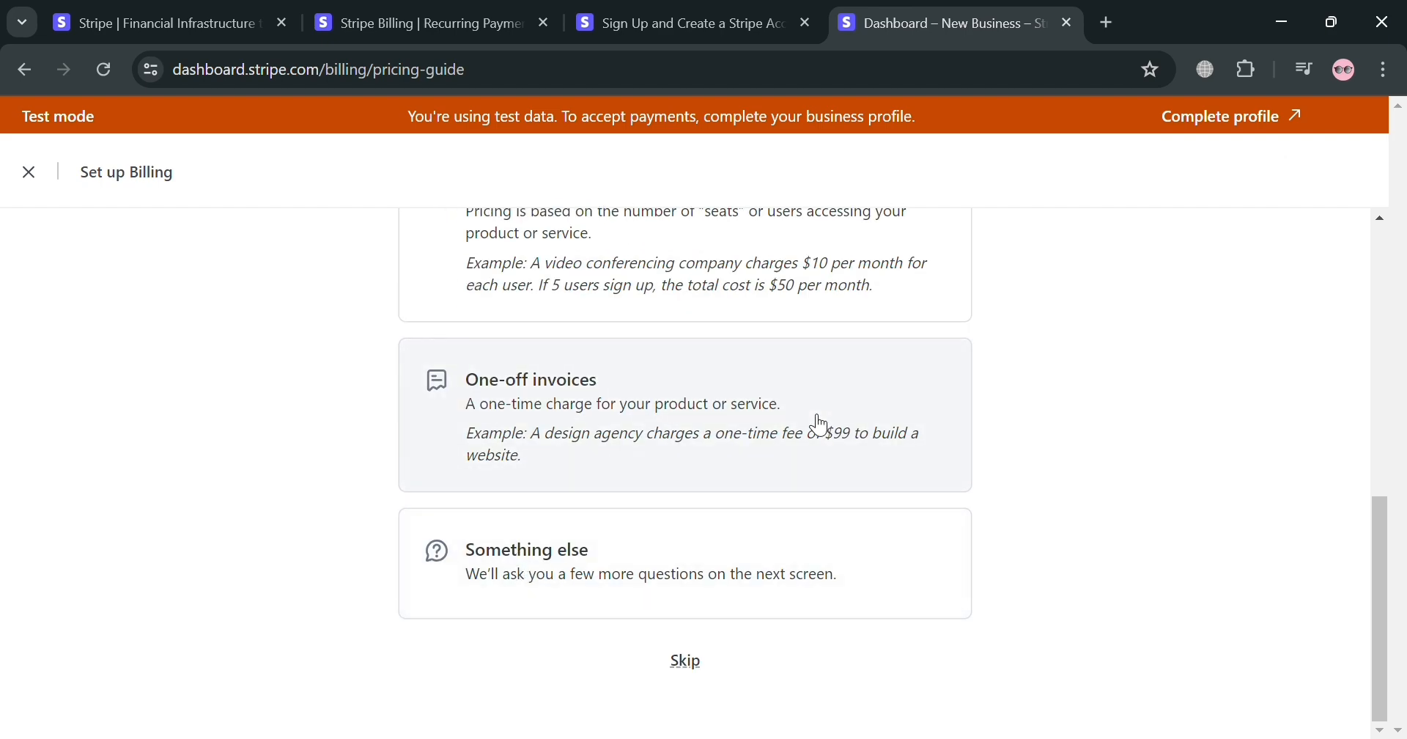
scroll(815, 433, up, 1)
scroll(815, 432, up, 5)
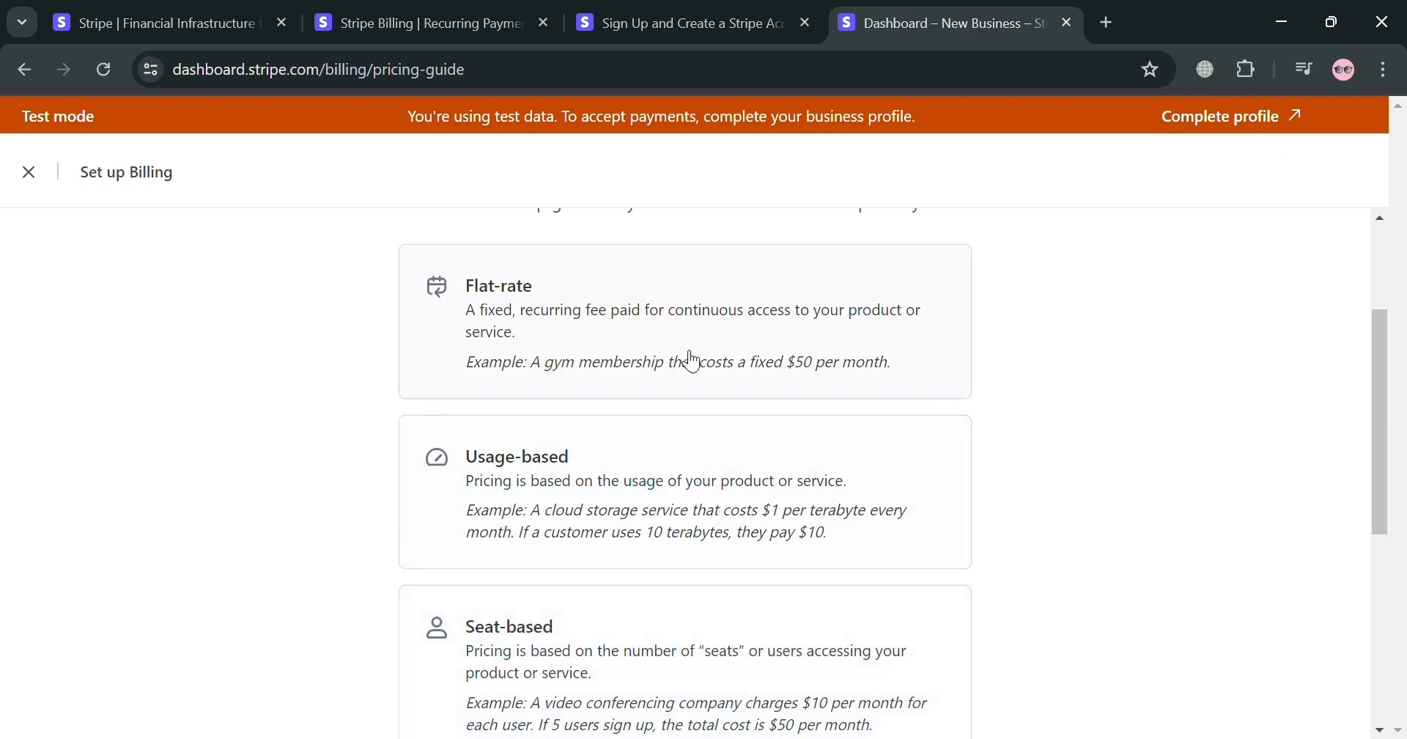
click(711, 352)
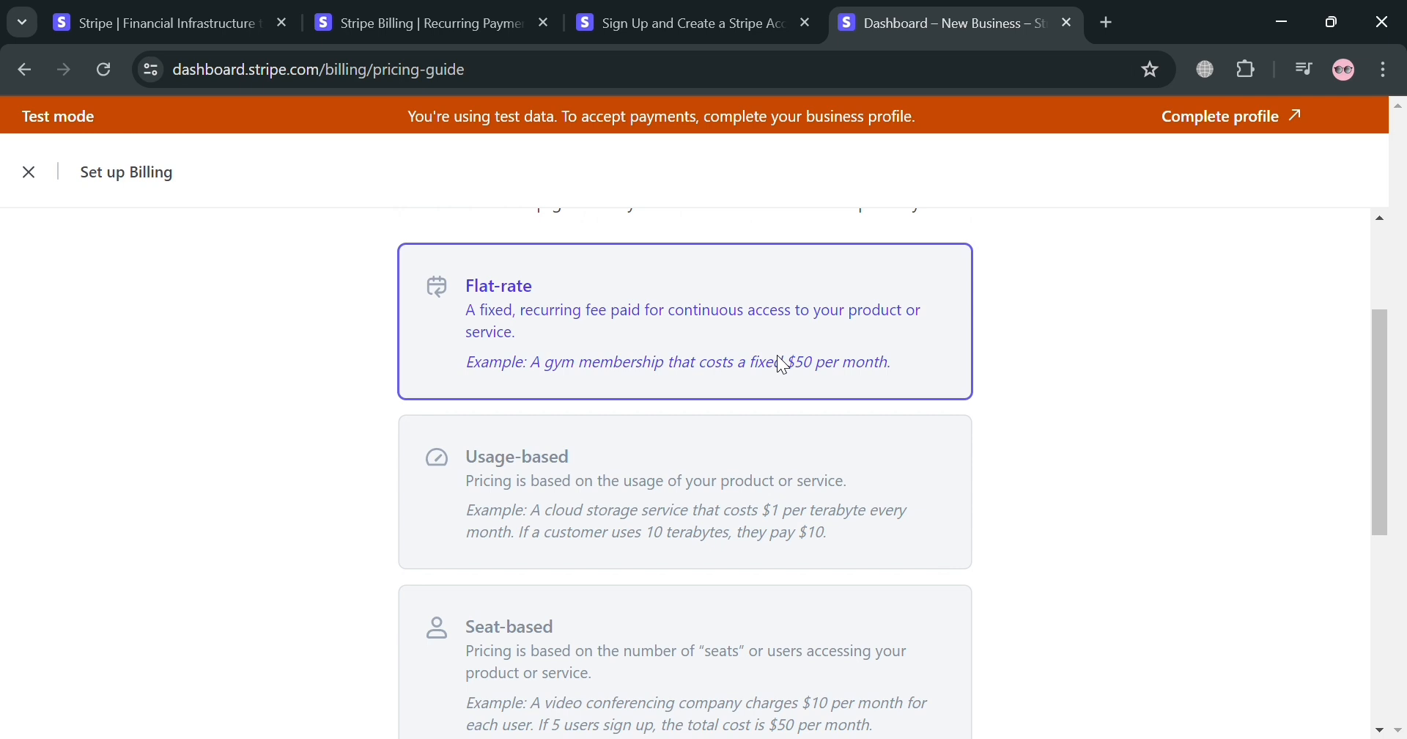
Review the setup tasks in the flat-rate billing guide, from product catalog to subscription migration
scroll(711, 362, down, 2)
scroll(754, 487, down, 2)
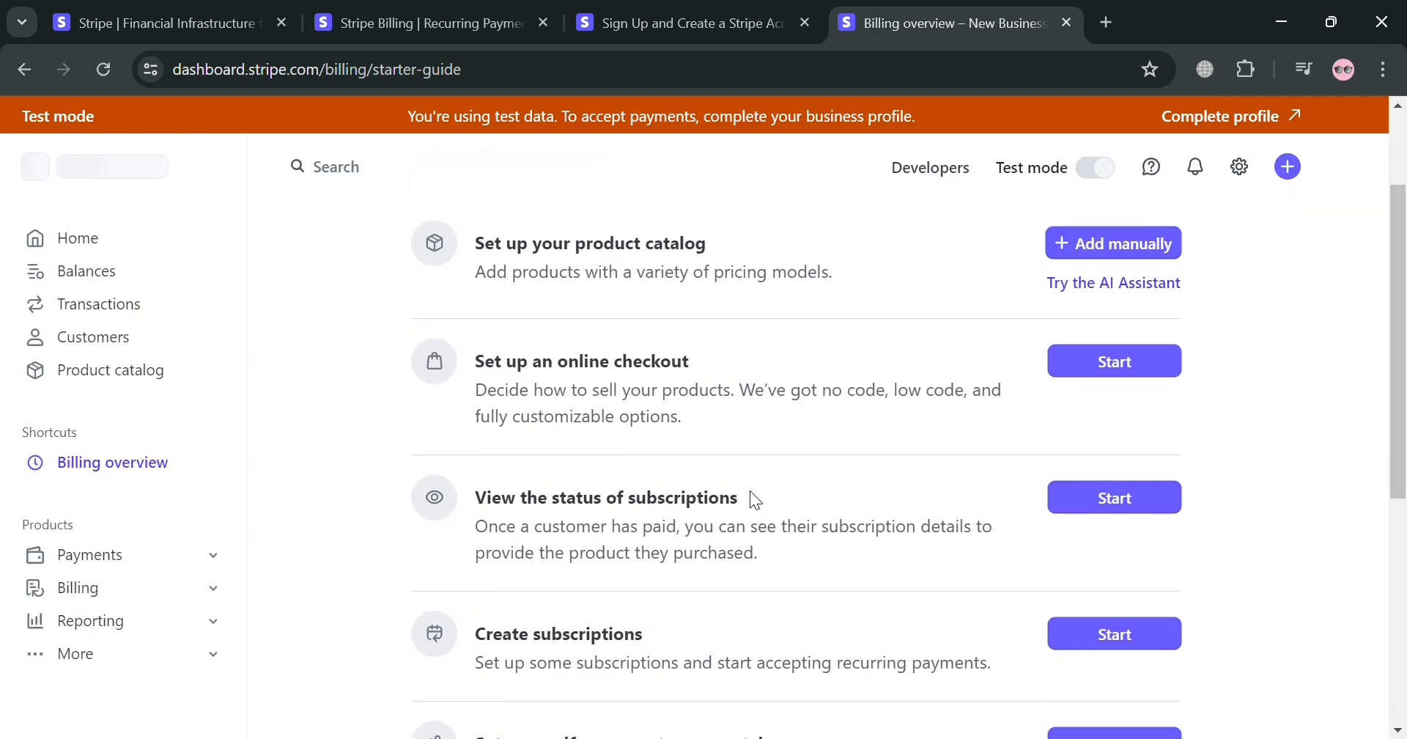
scroll(750, 490, up, 2)
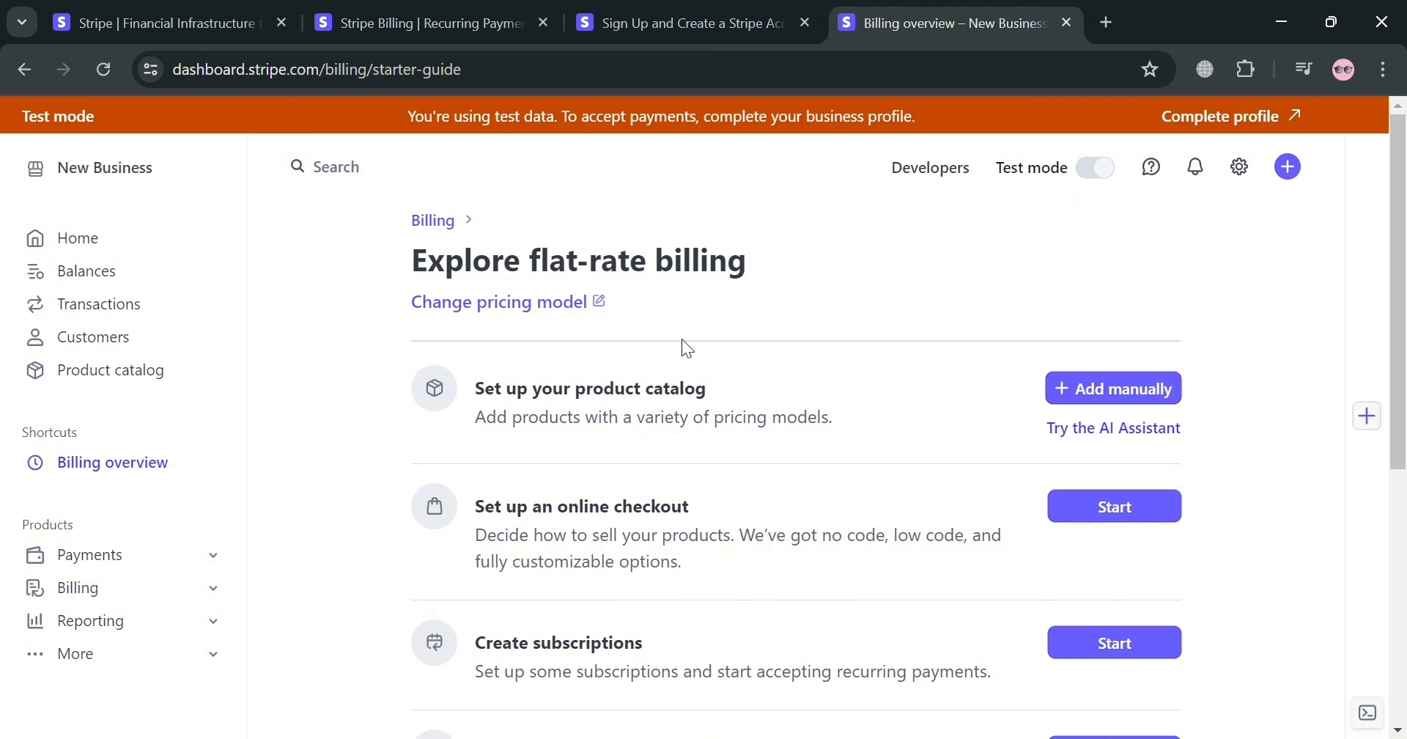
scroll(997, 517, down, 1)
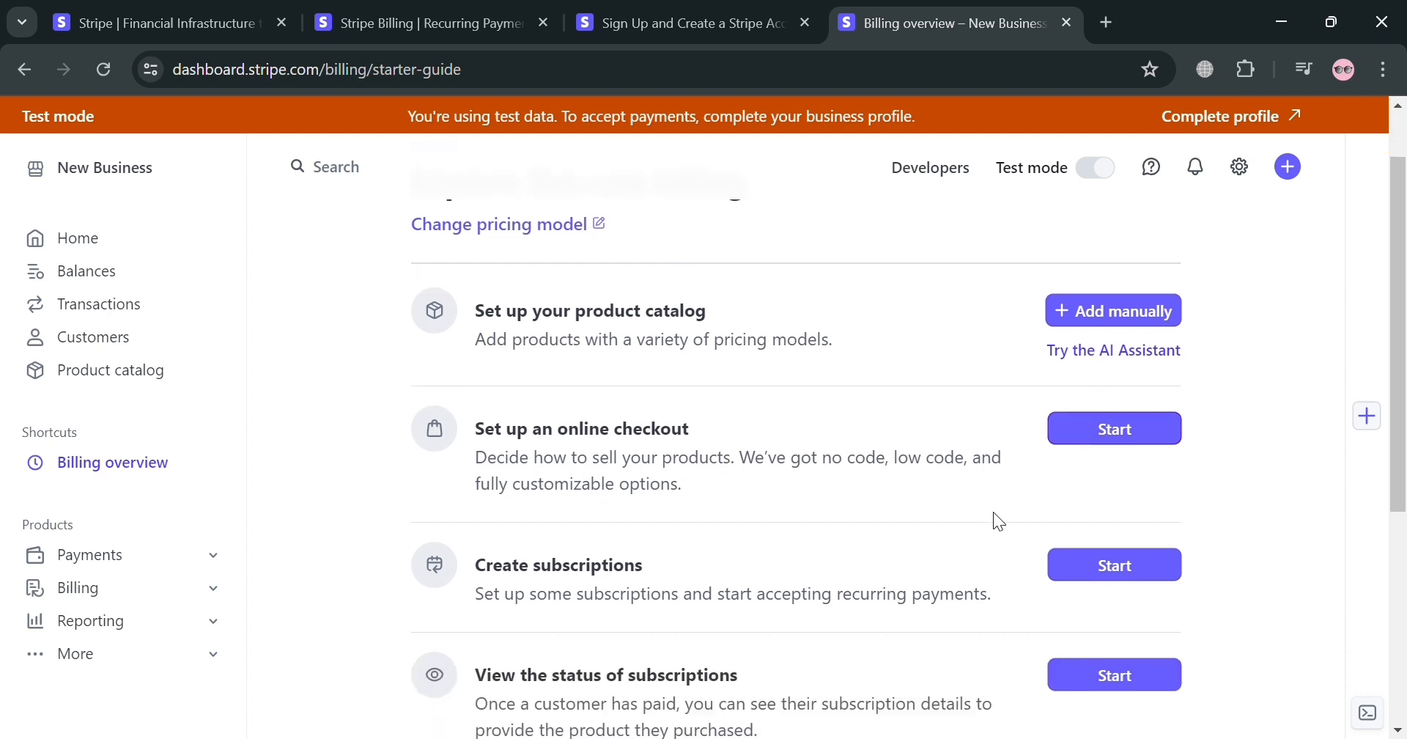
scroll(986, 519, down, 3)
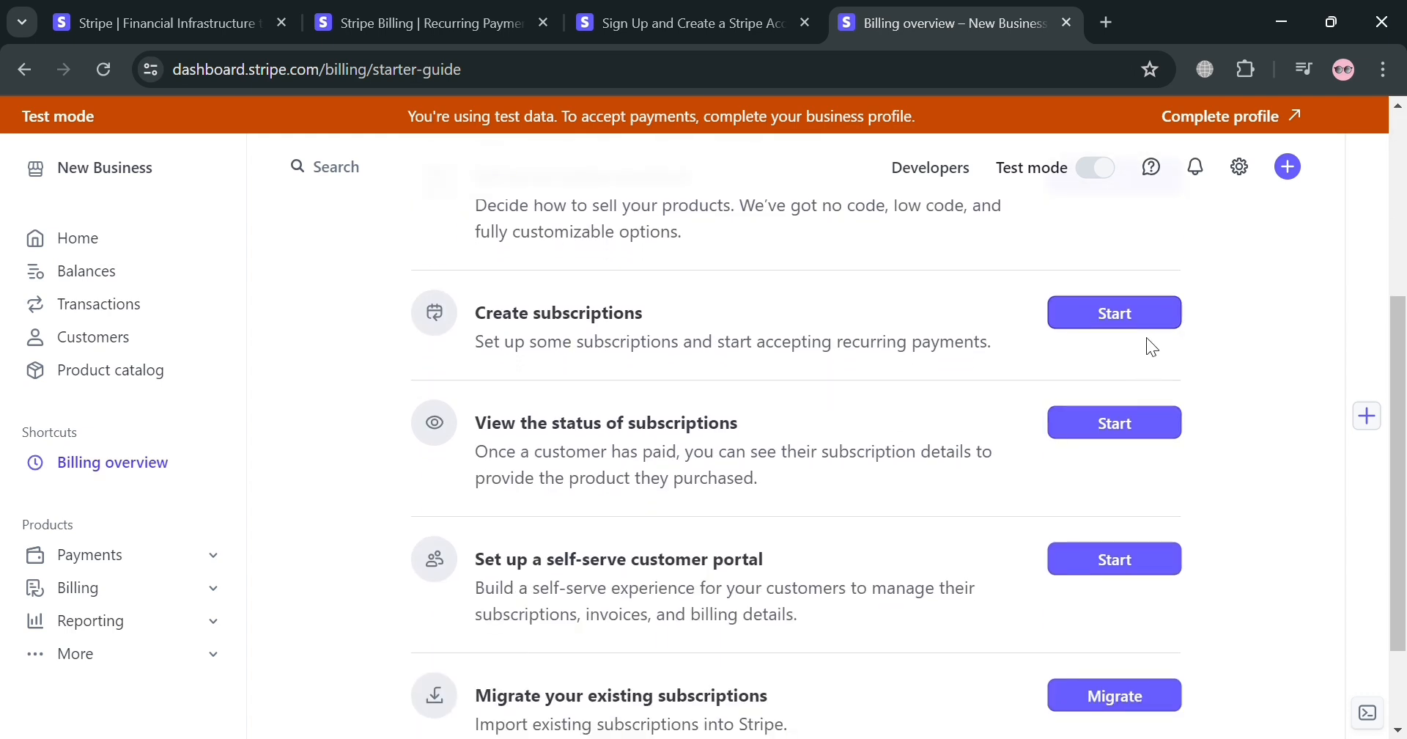
Go to the dashboard home and start creating a new test subscription
scroll(823, 503, down, 1)
click(102, 239)
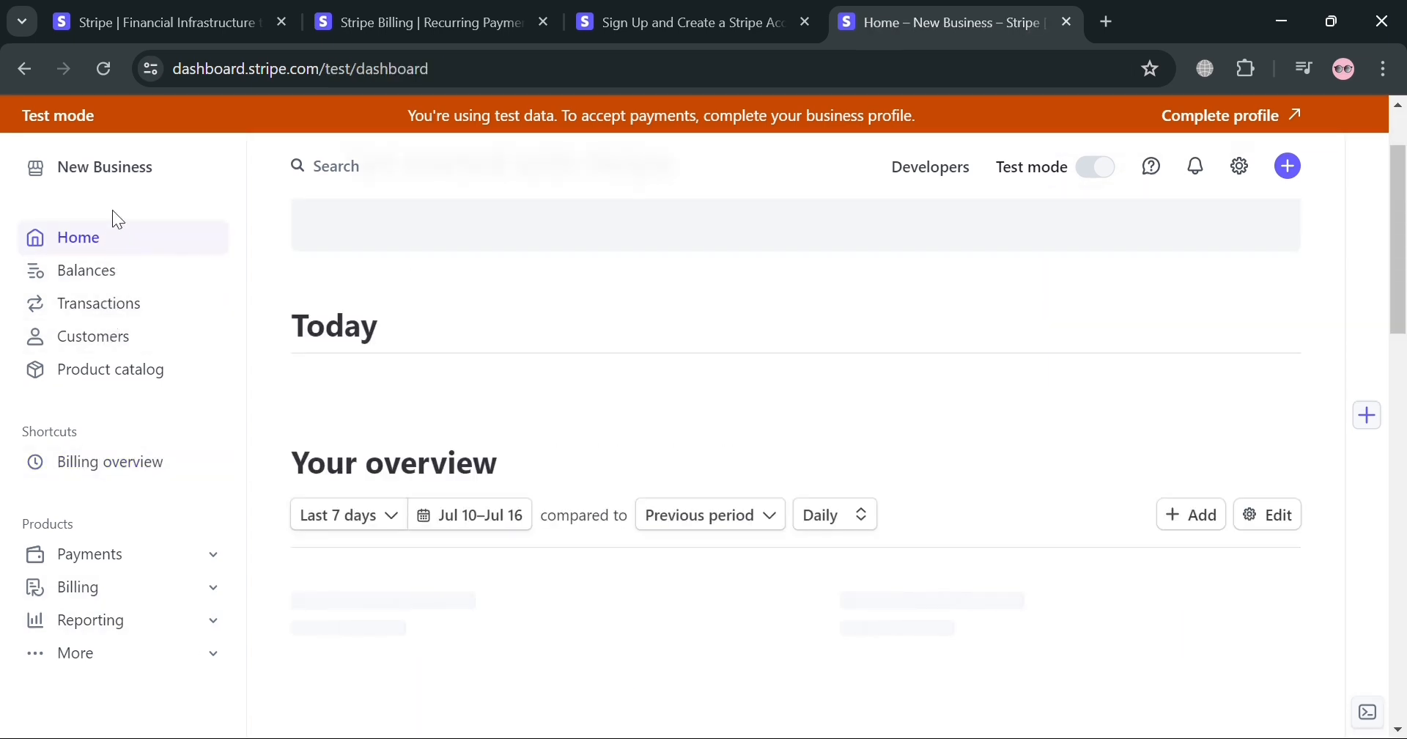
click(129, 183)
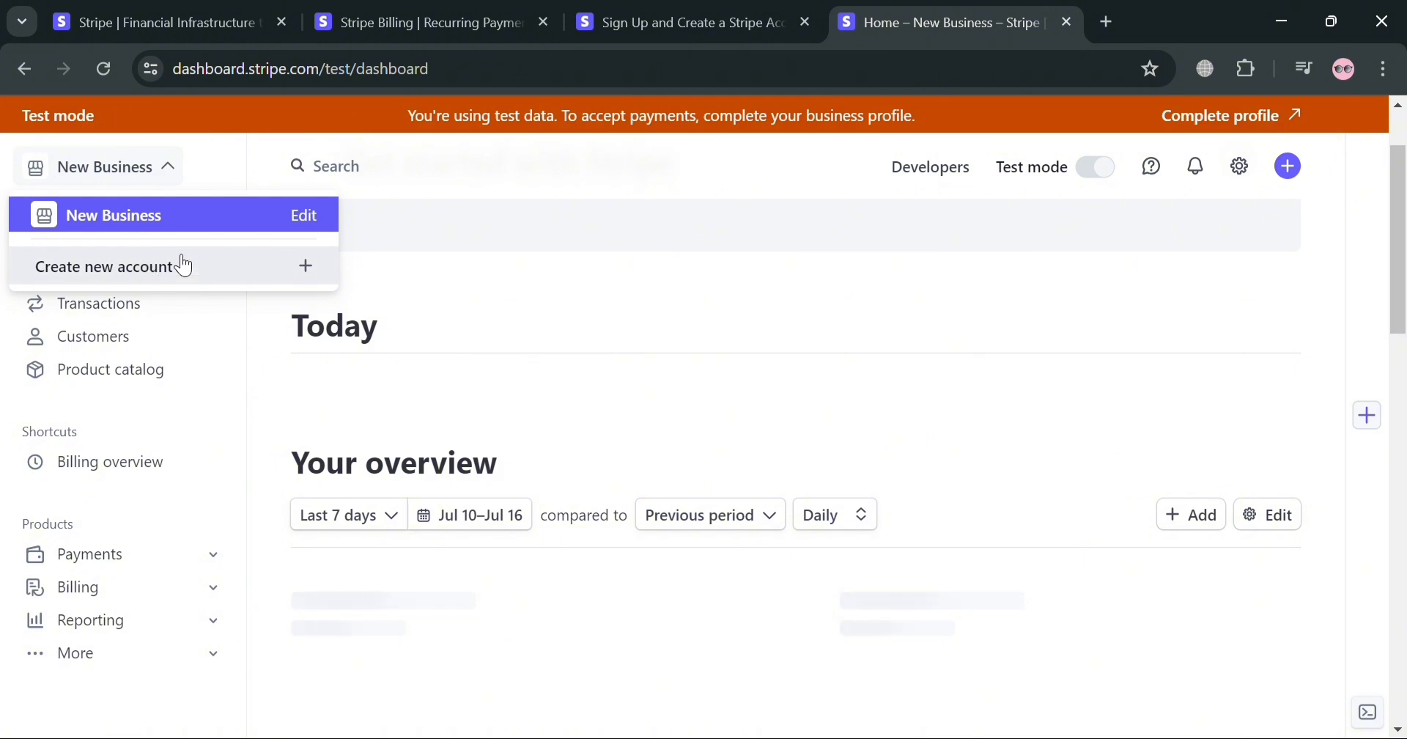
click(702, 337)
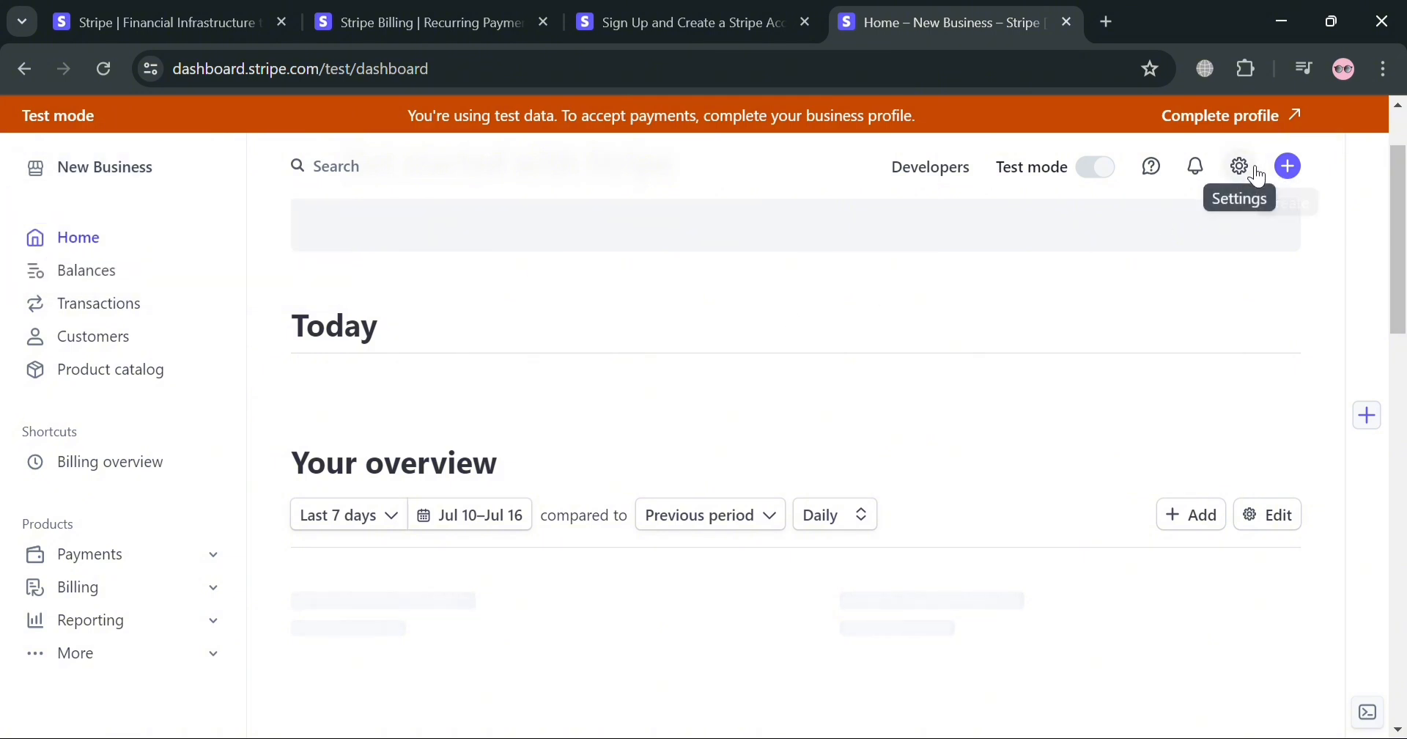
click(1241, 167)
click(1298, 172)
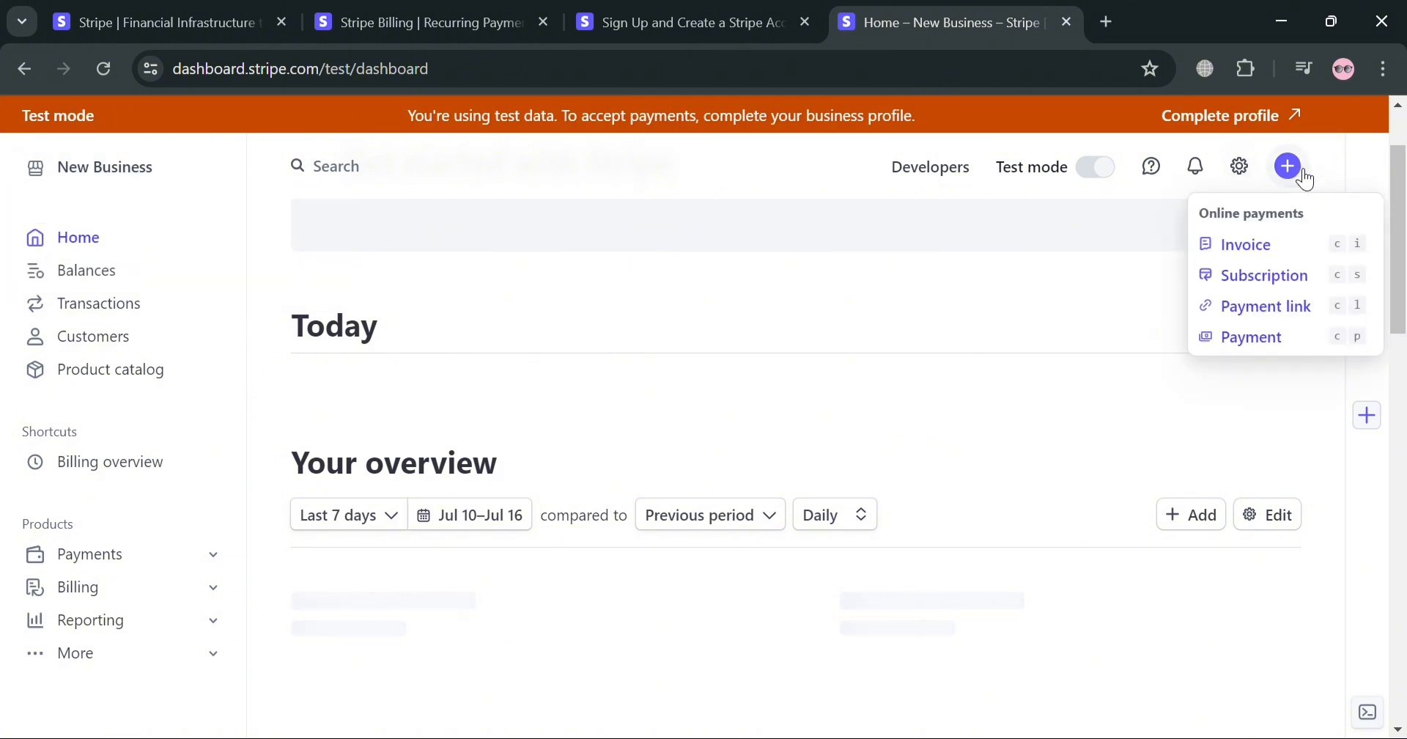
click(1292, 288)
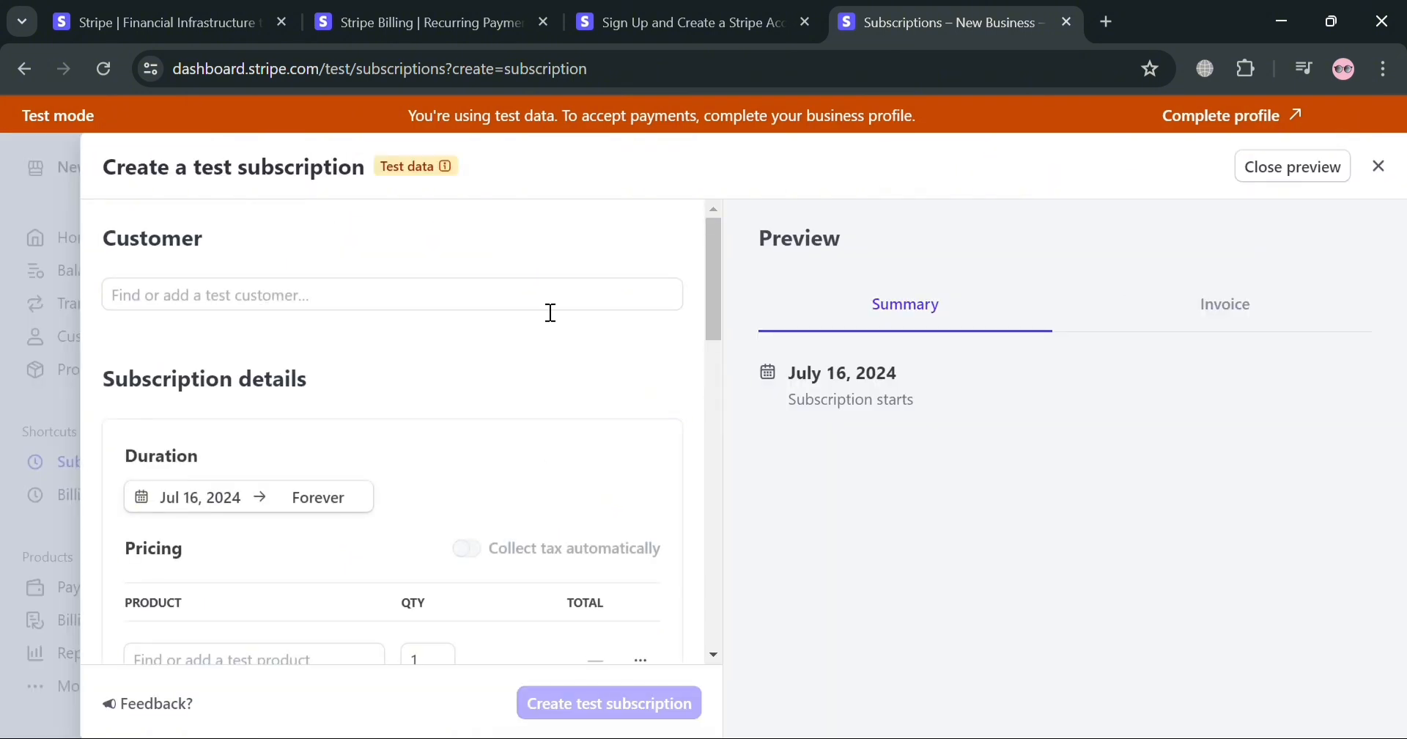
Enter the customer's full name in the test subscription form
click(279, 294)
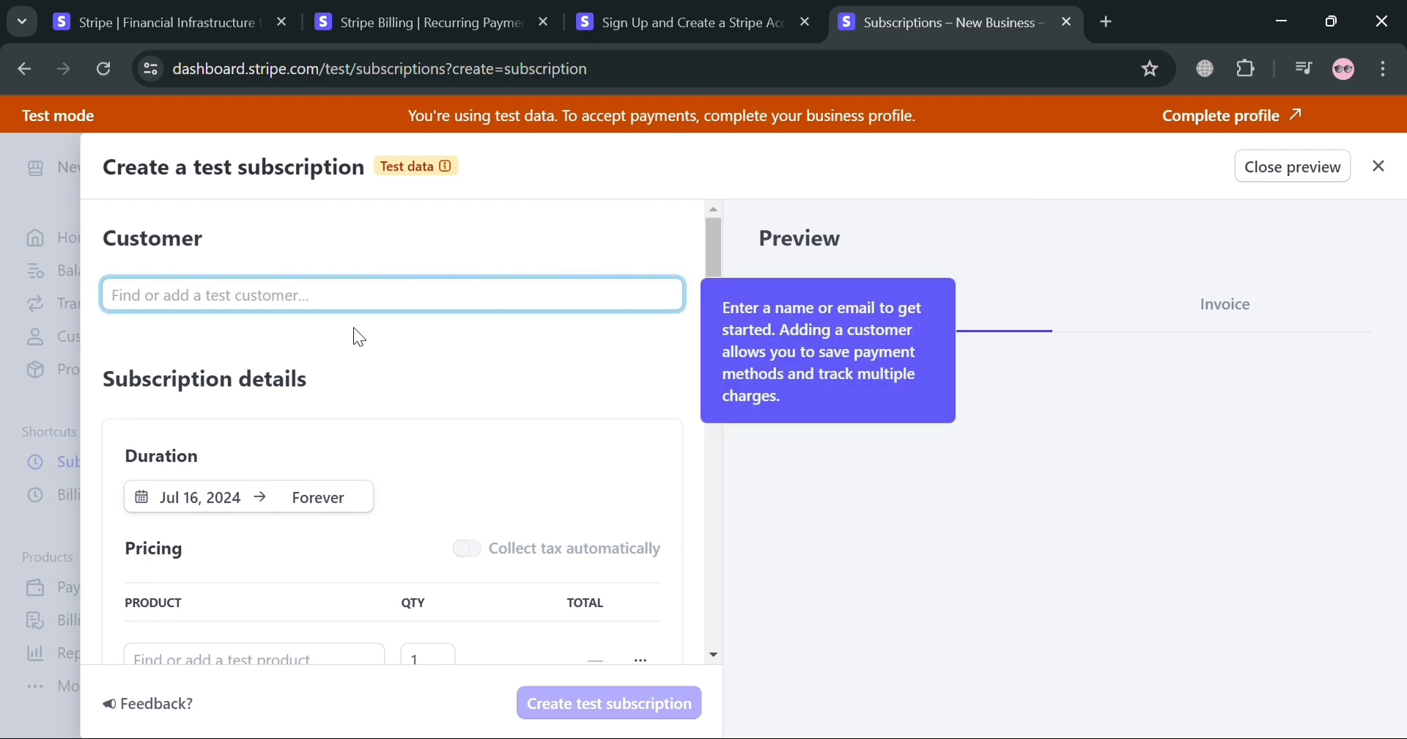
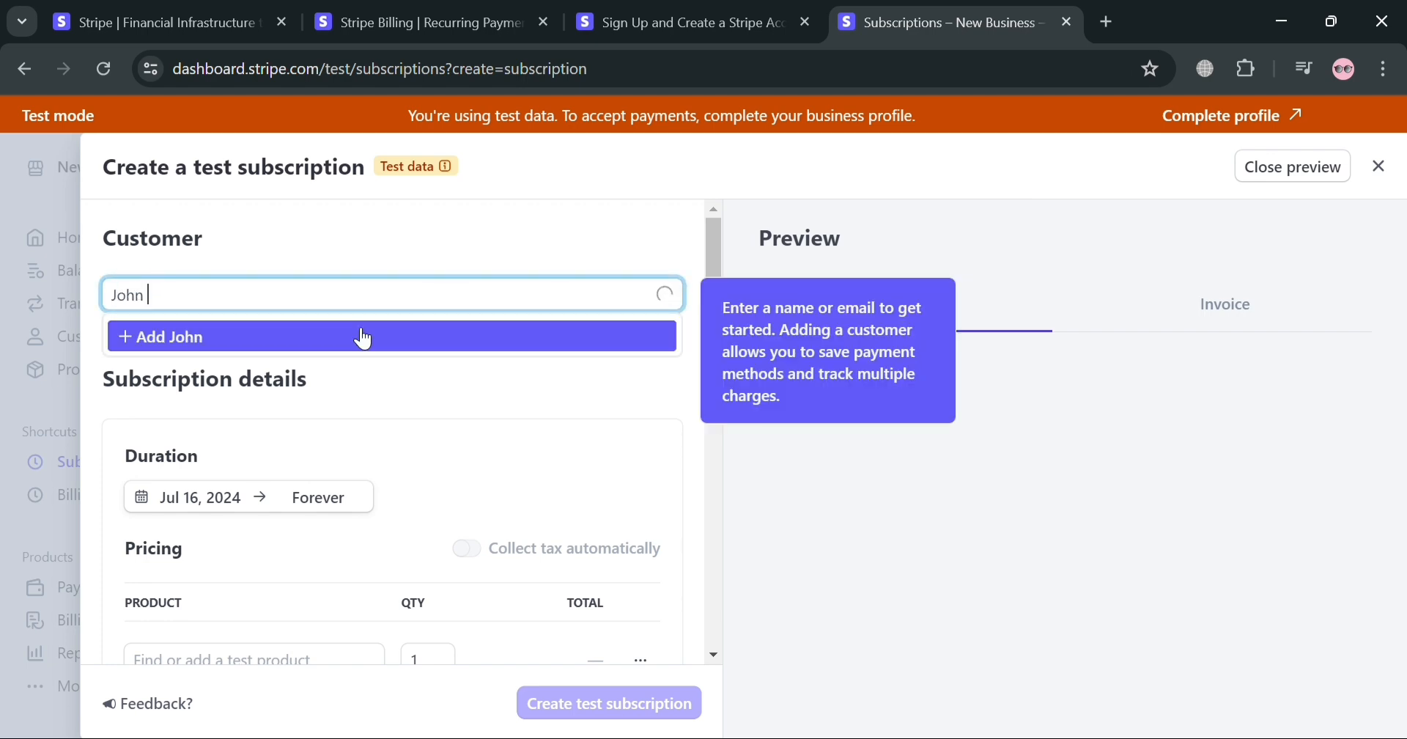
click(409, 412)
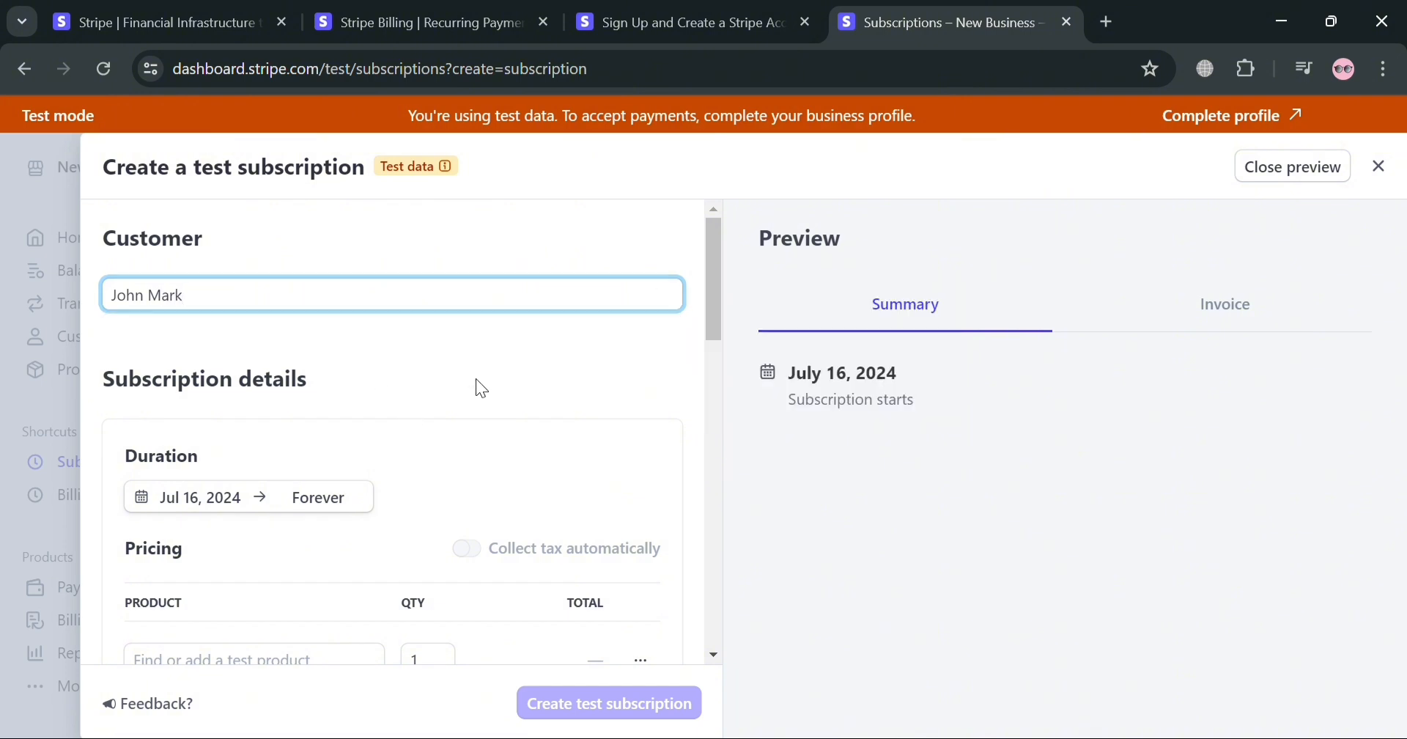
Set the subscription duration from July 15, 2024 to July 25, 2024
scroll(168, 378, down, 2)
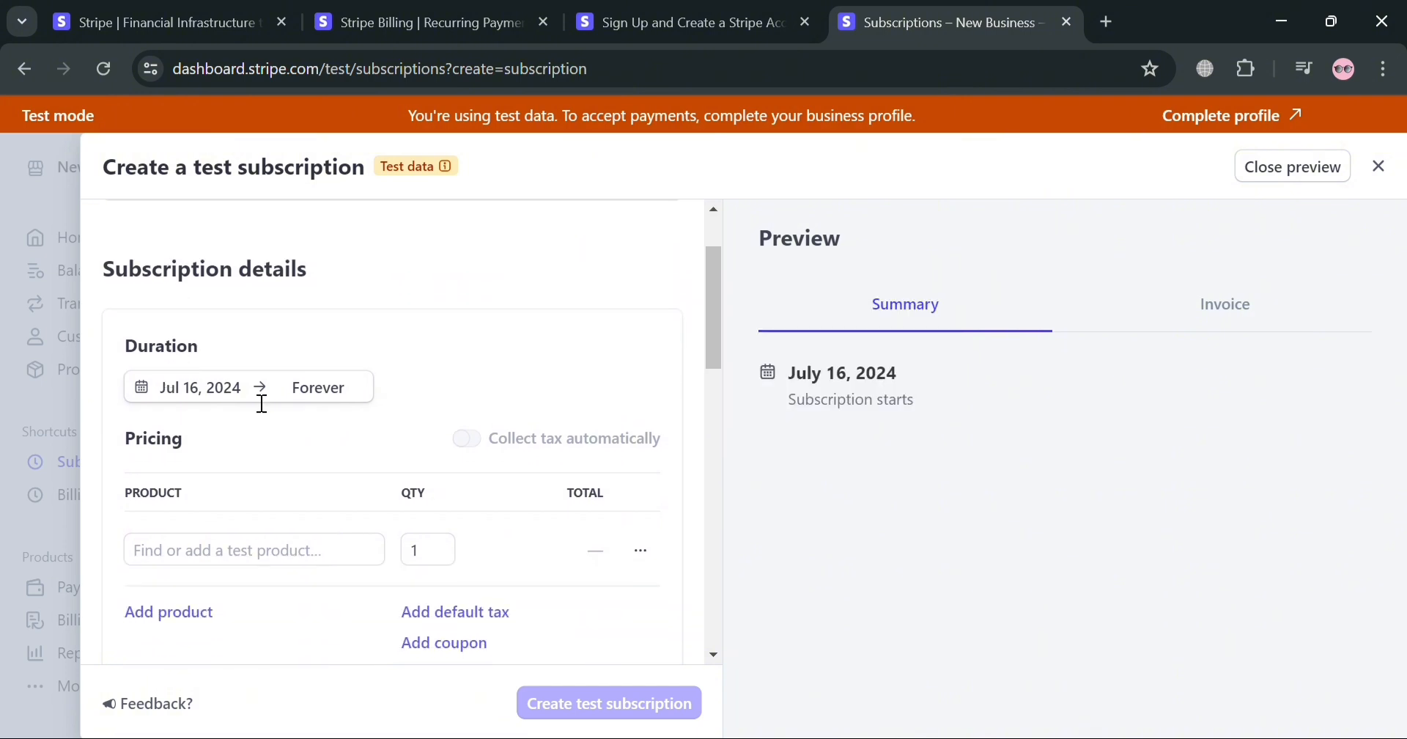
click(147, 396)
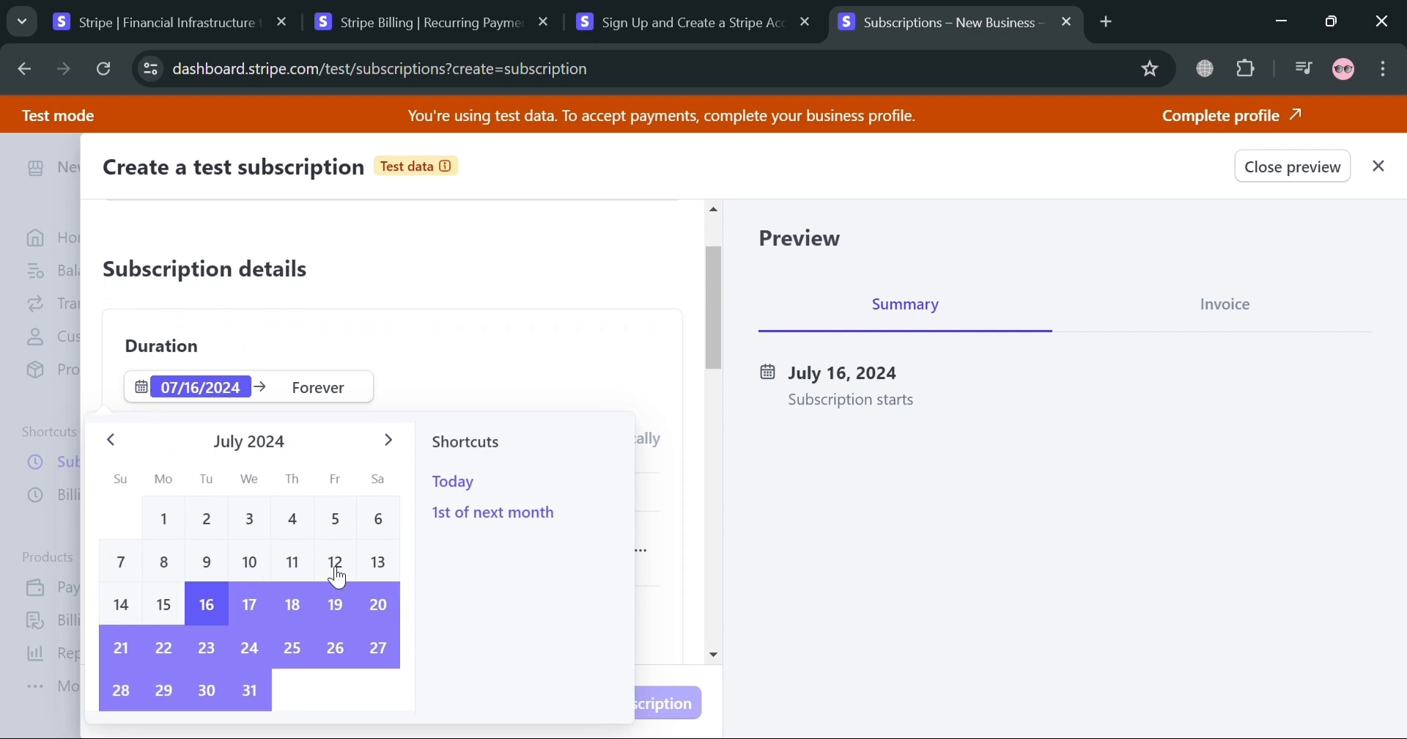
click(161, 610)
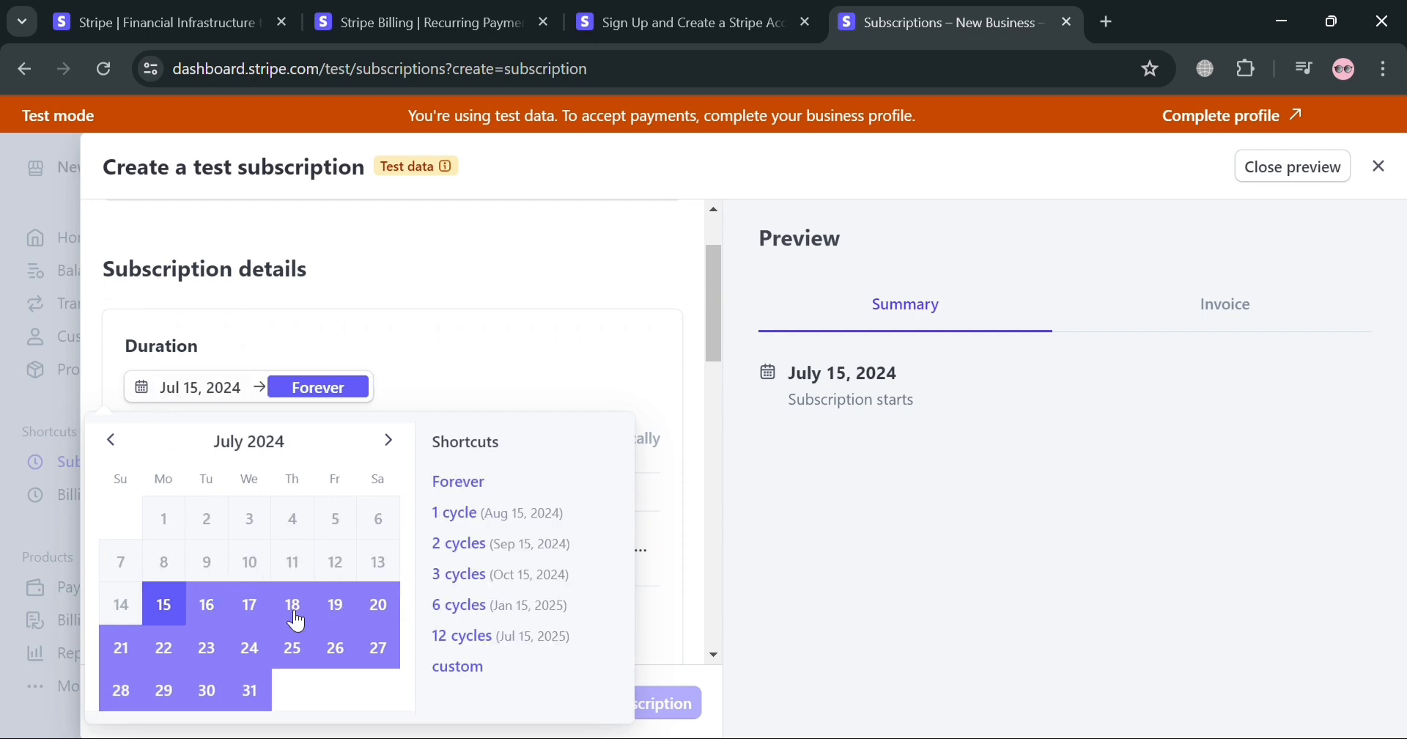
click(312, 653)
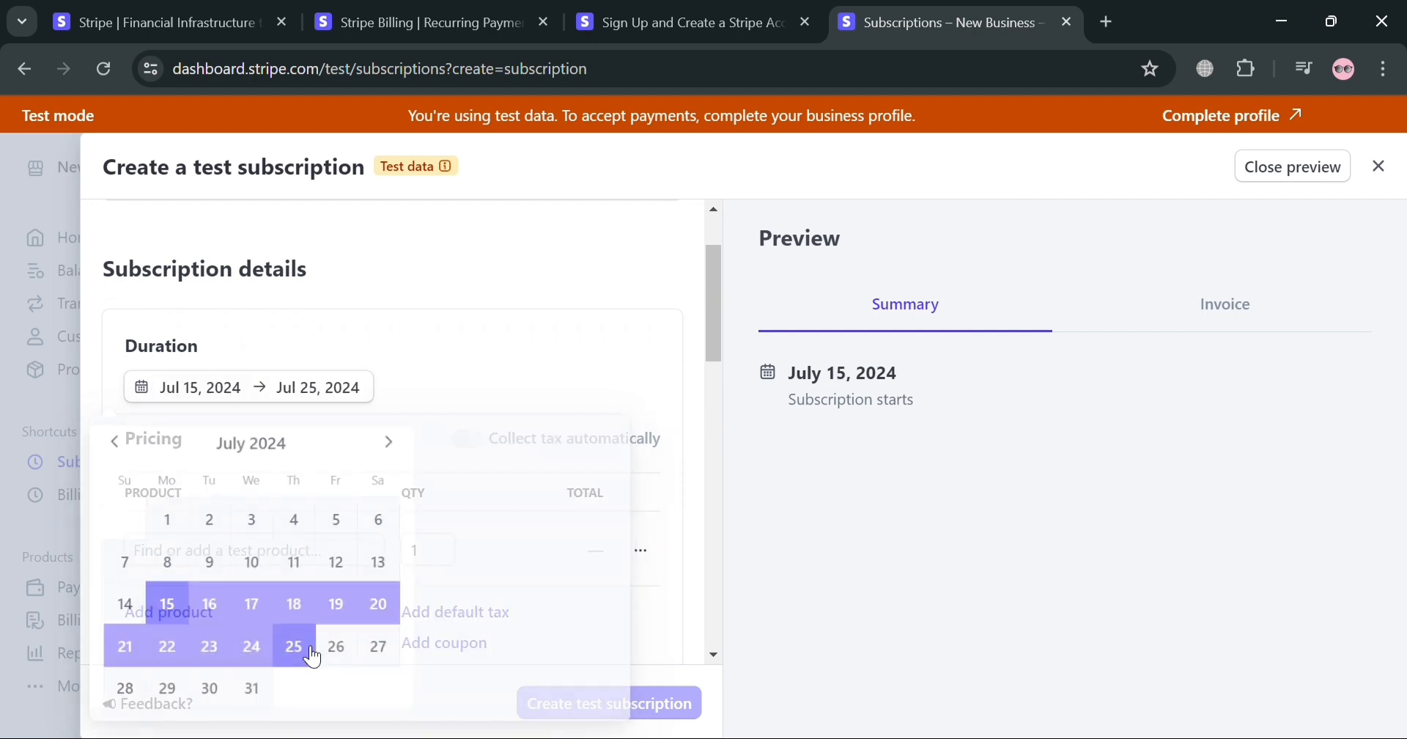
Clear the subscription's end date and set it to Forever
click(343, 396)
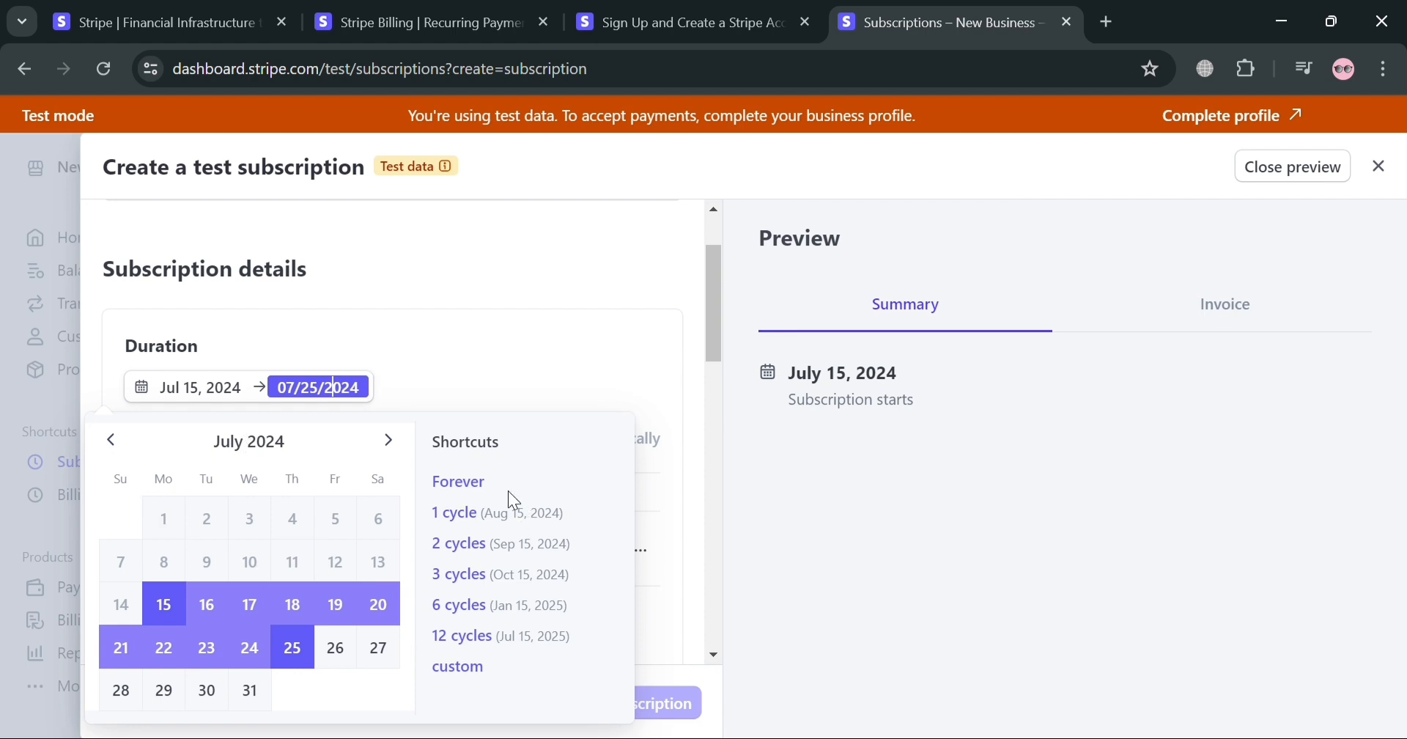
key(BackSpace)
key(BackSpace)
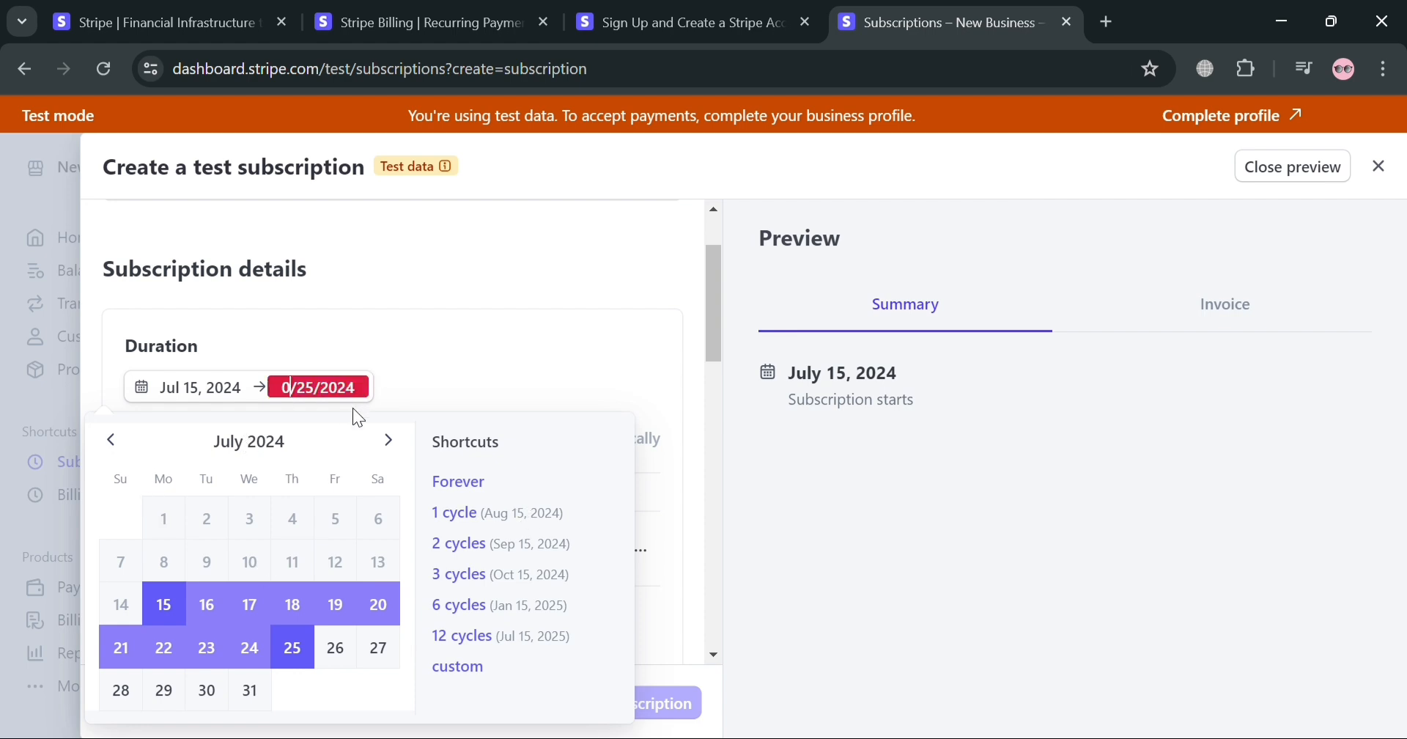
drag(362, 392, 208, 413)
key(BackSpace)
key(BackSpace)
key(BackSpace)
key(BackSpace)
click(473, 480)
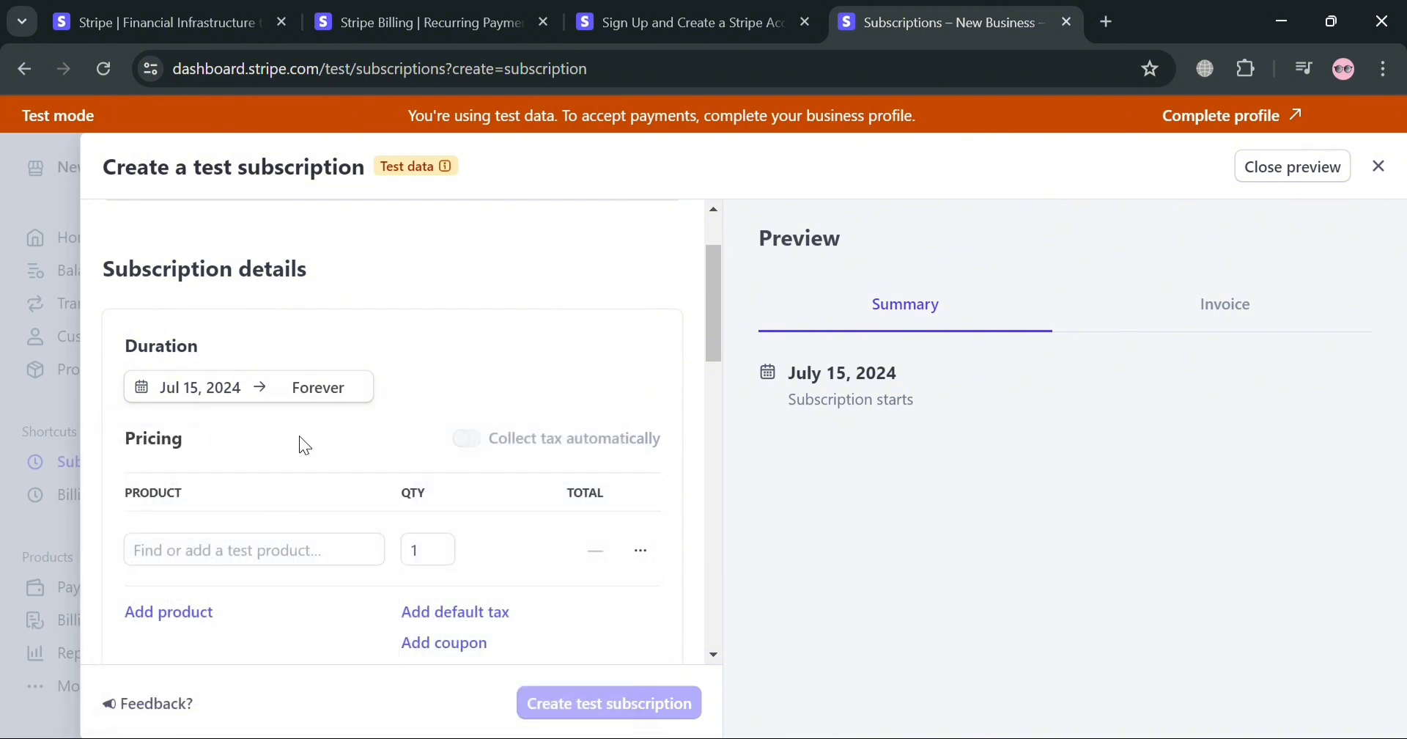
Set the subscription's start date to July 24, 2024 and close the date picker
click(223, 396)
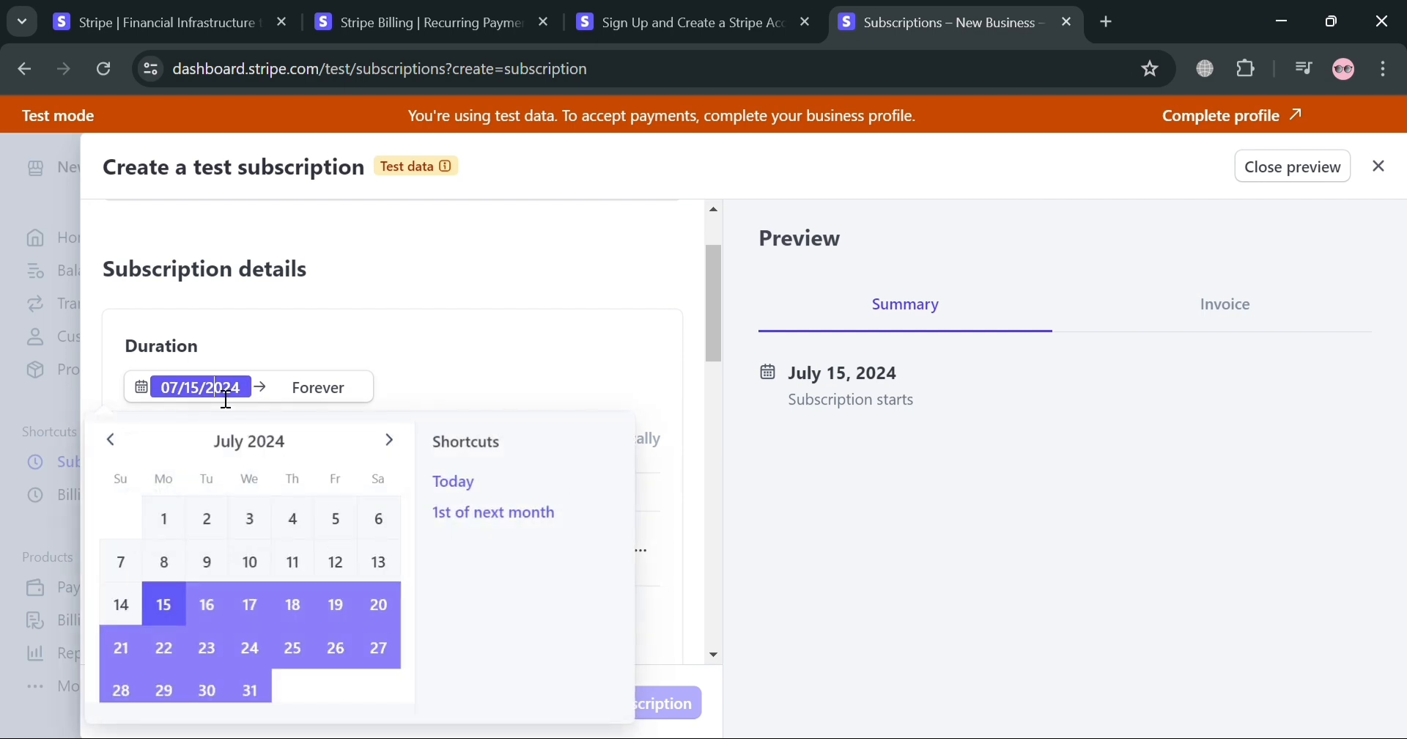
click(260, 657)
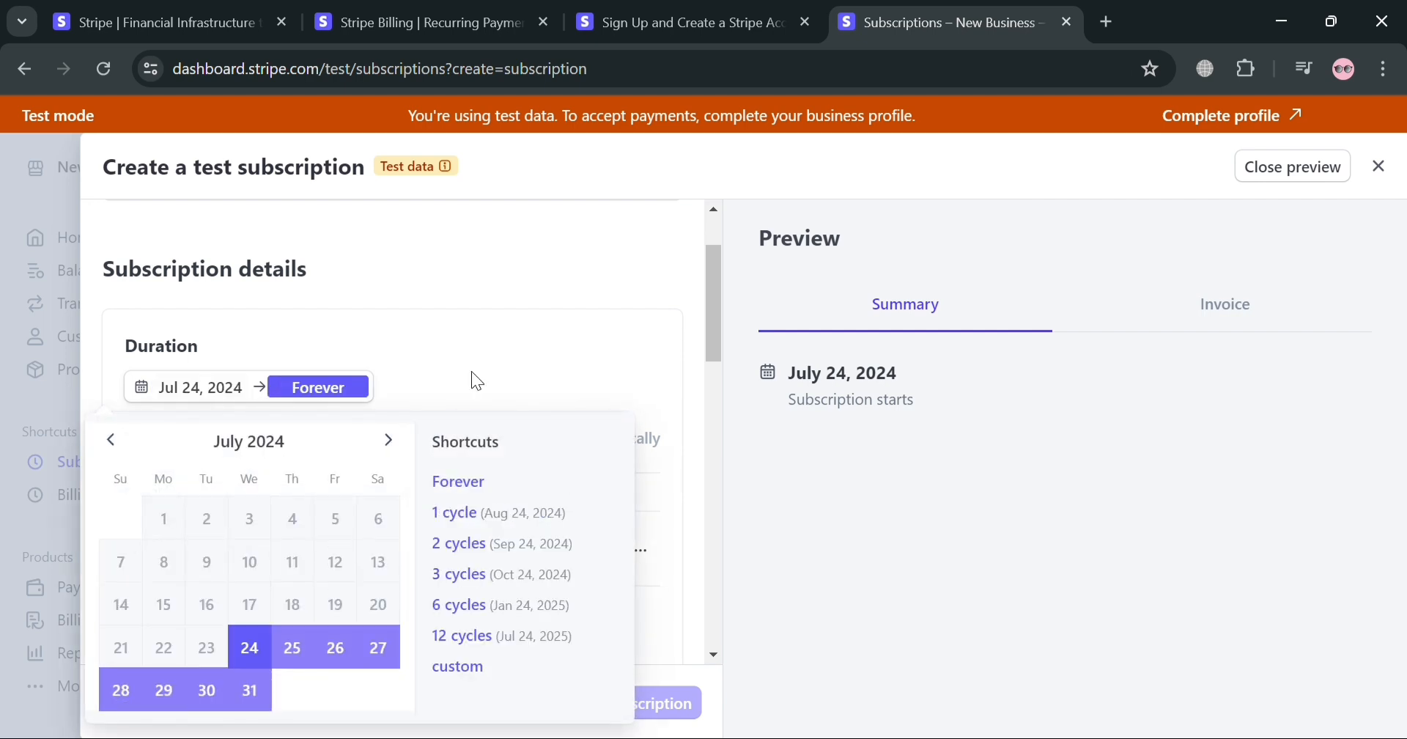
click(472, 369)
mouse_move(595, 411)
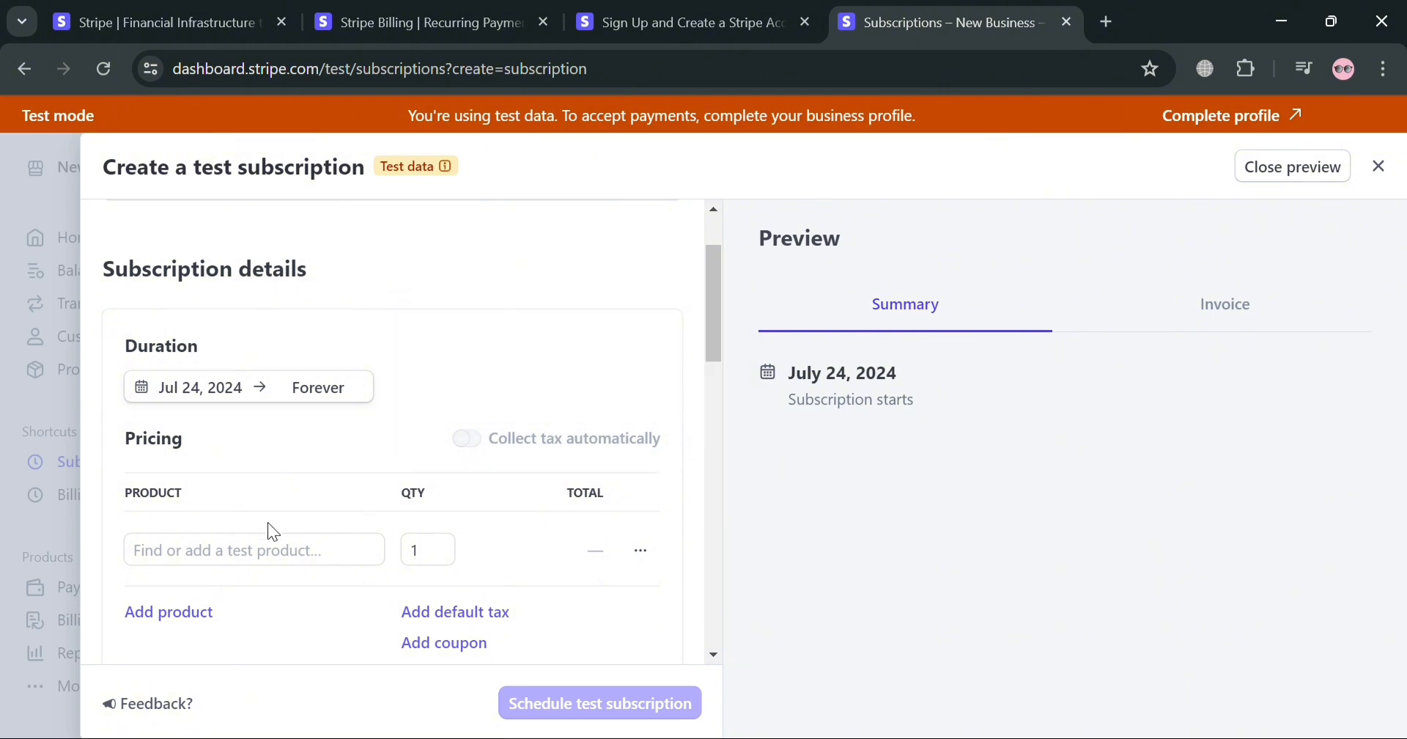
Add a new product to the subscription's pricing and name it "Canva Premium Account"
click(255, 556)
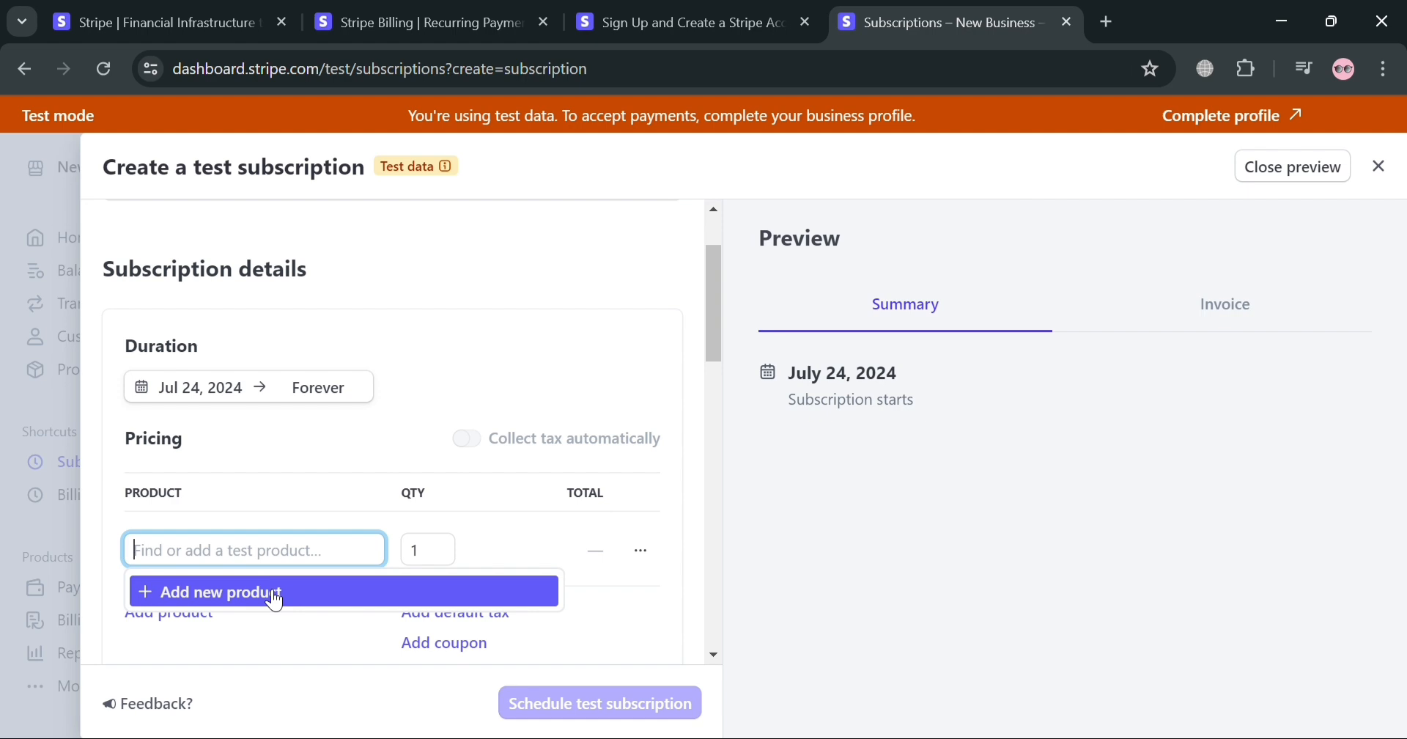
click(276, 595)
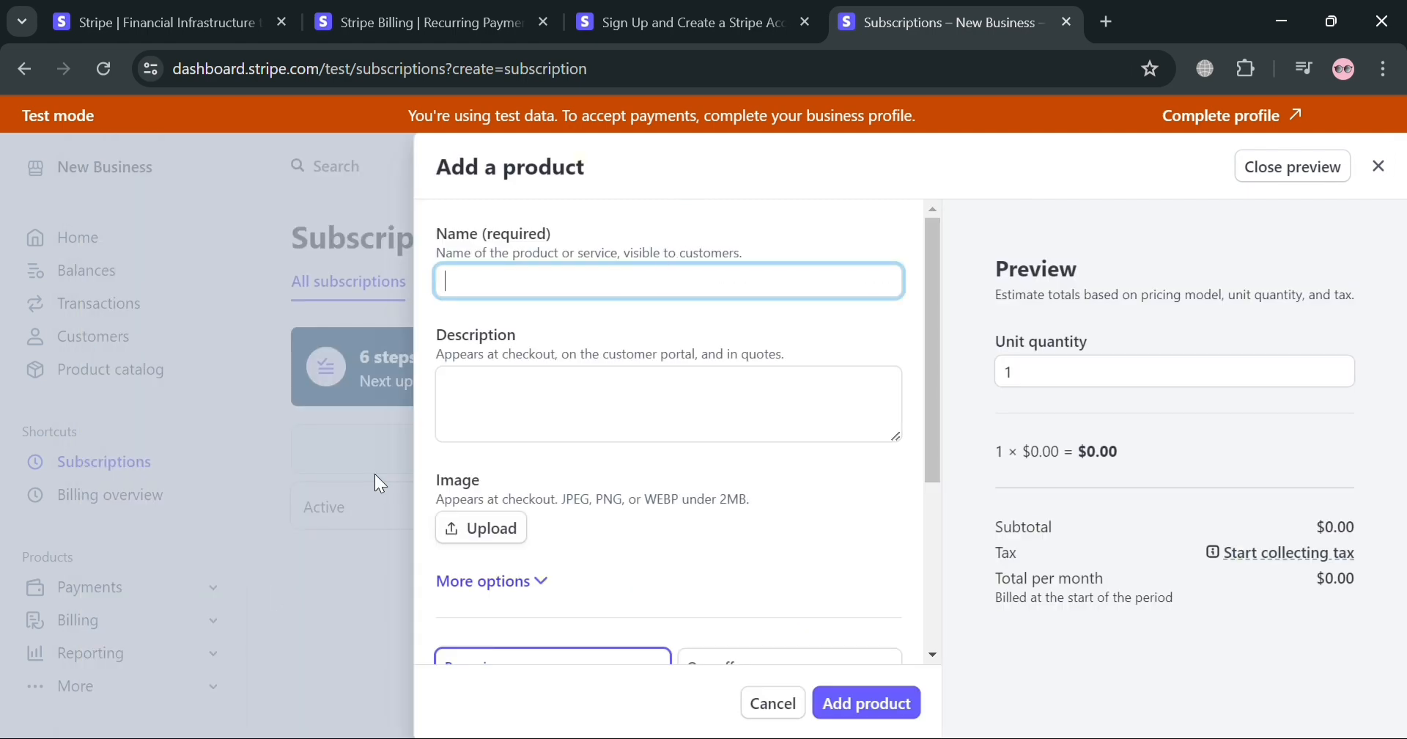
text(Canva Premium Account)
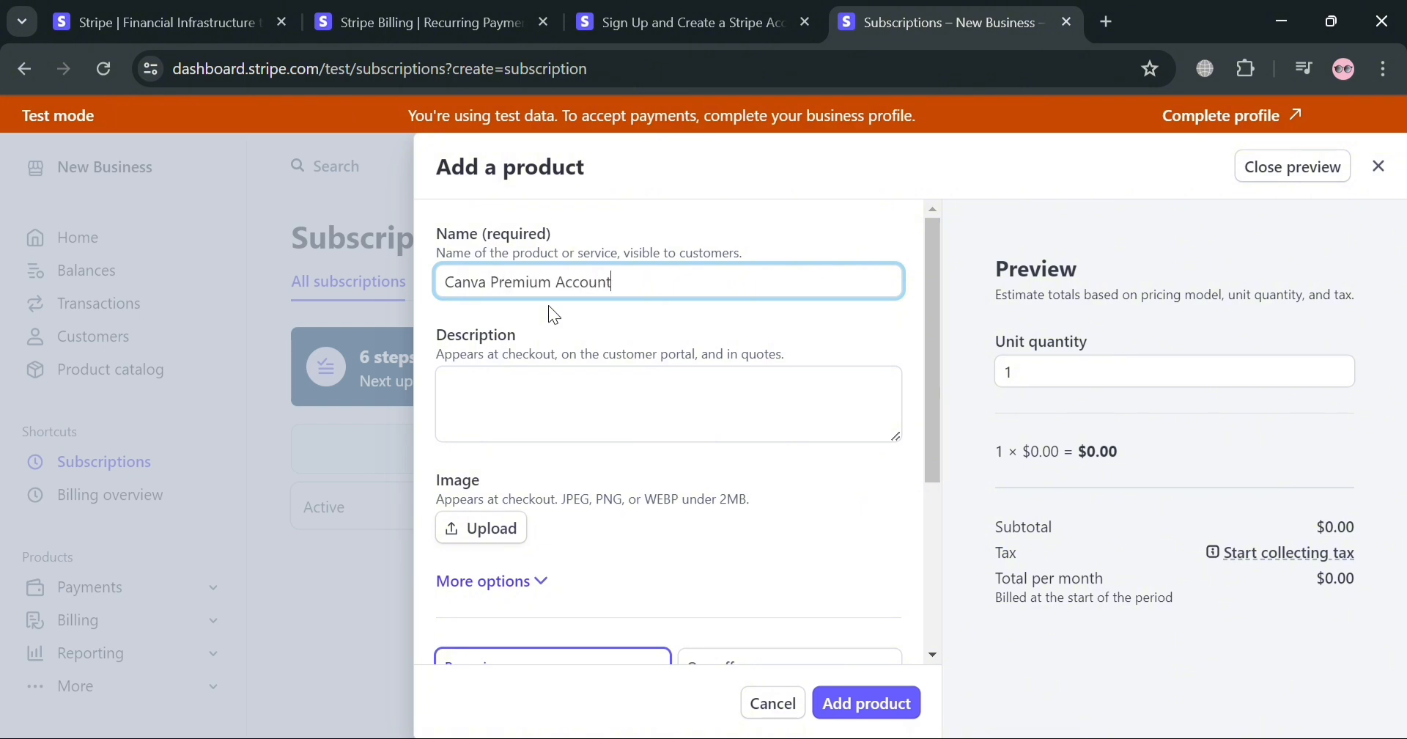
Enter "Canva with premium features" as the product description
click(642, 420)
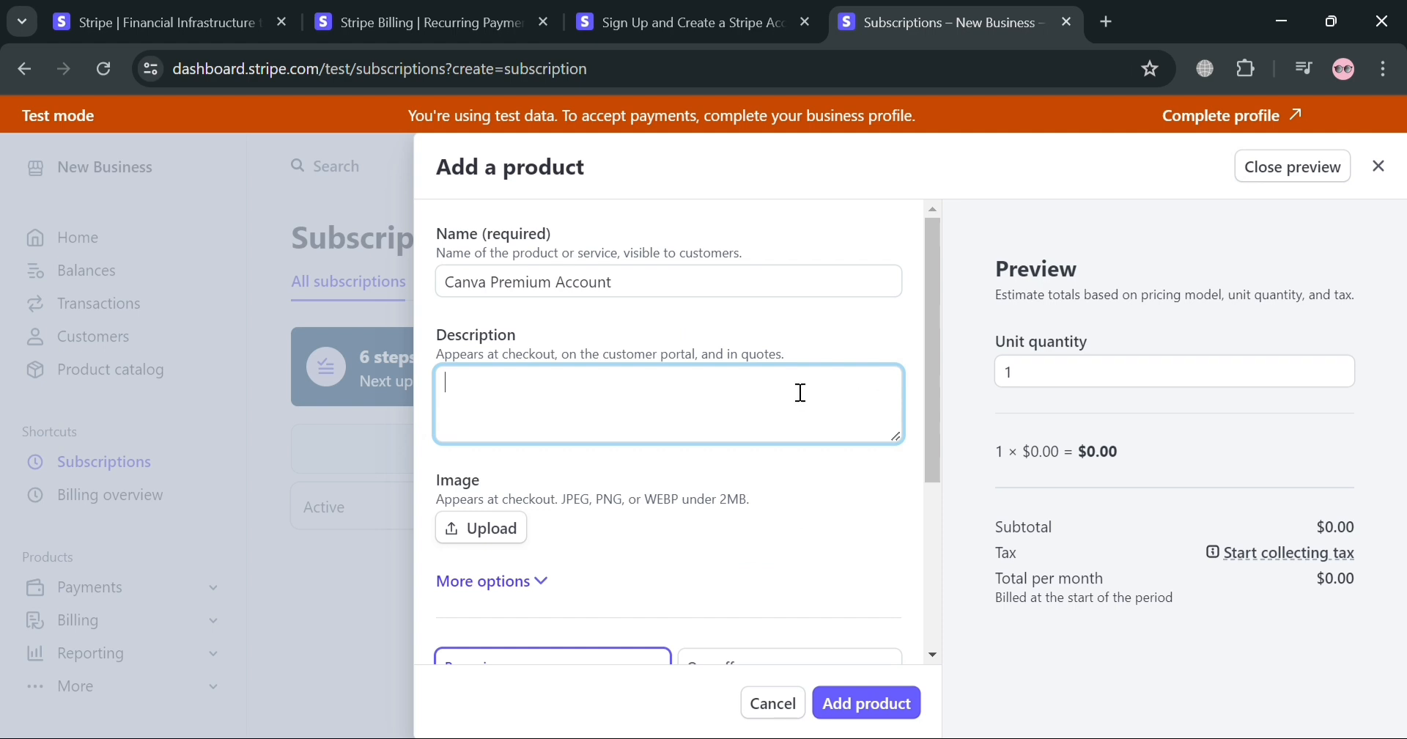
text(Canva with premium f)
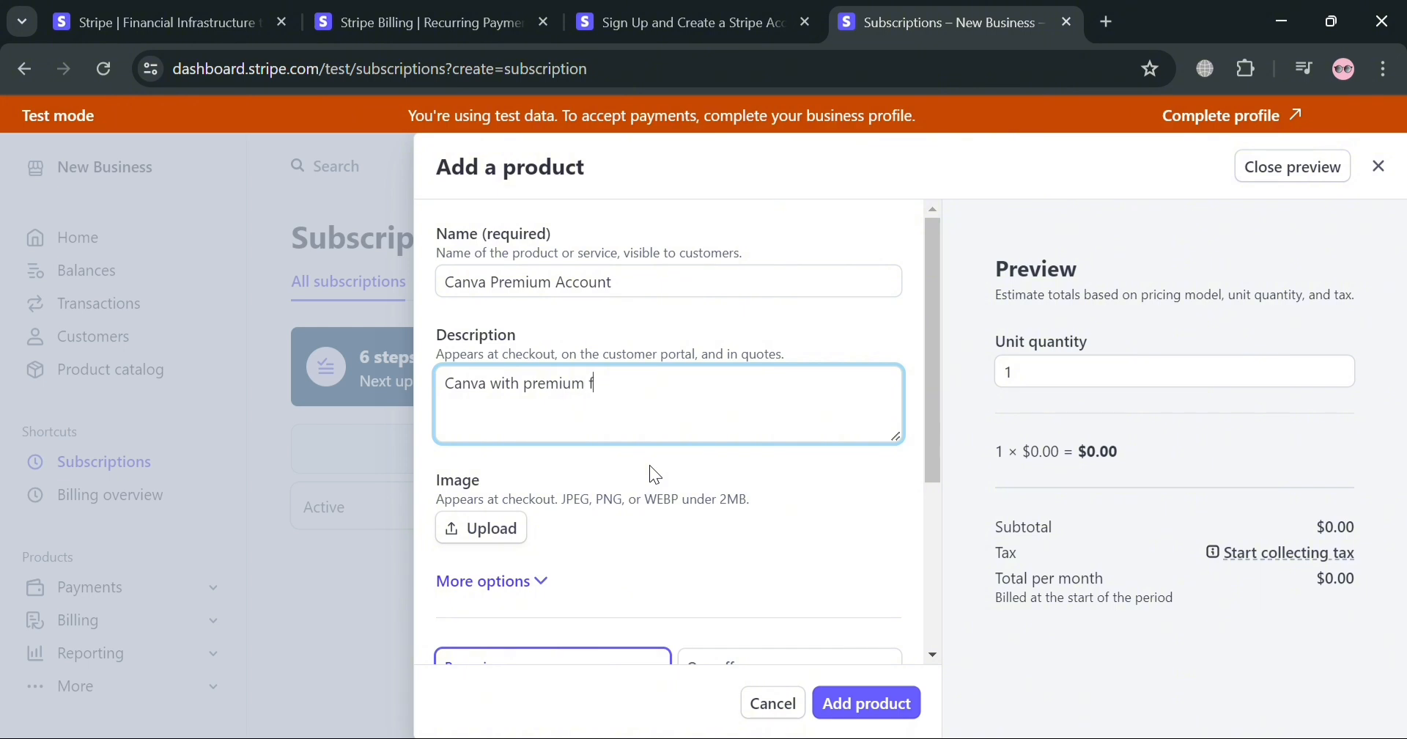
text(eatures)
click(582, 538)
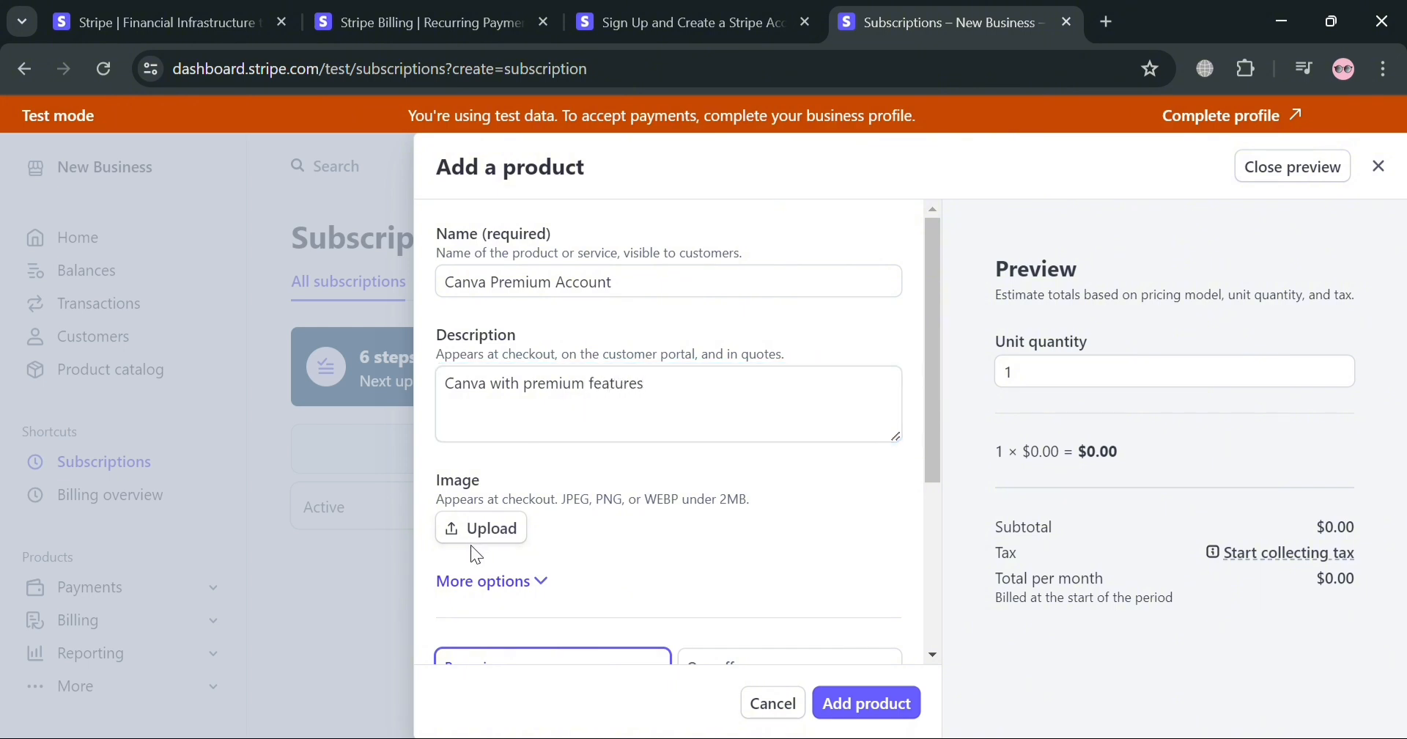
Expand the product's additional options and review the tax, statement descriptor, unit label, metadata and marketing feature fields
click(542, 595)
scroll(587, 513, down, 3)
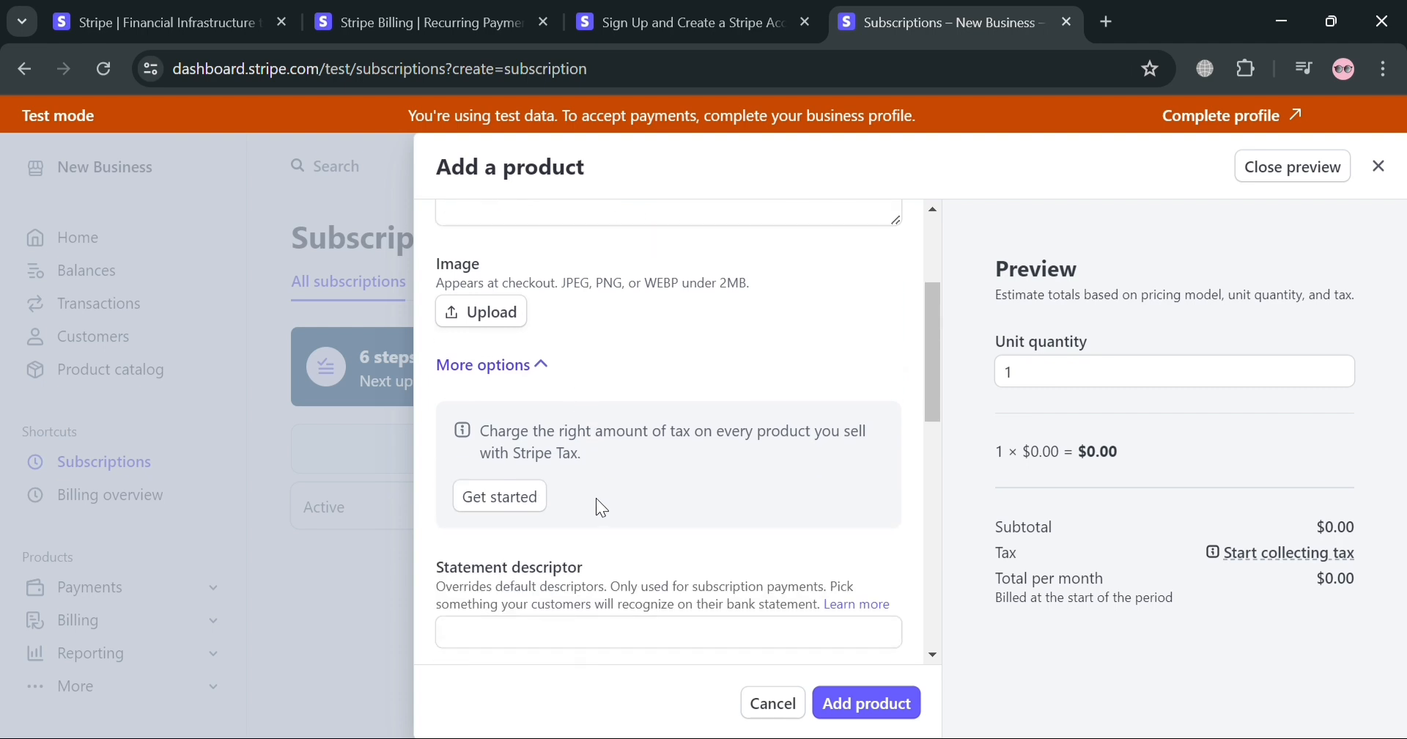
scroll(791, 498, down, 2)
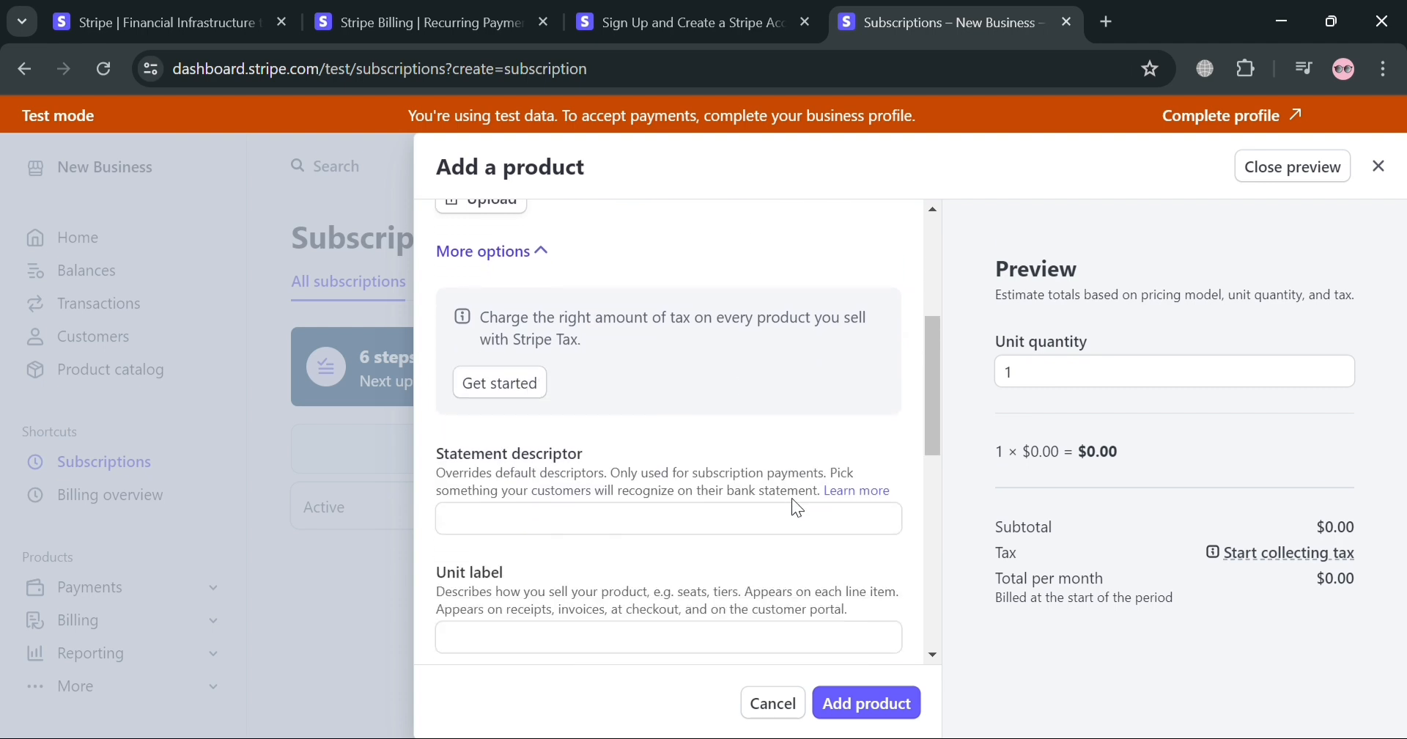
scroll(688, 542, down, 2)
scroll(853, 410, down, 2)
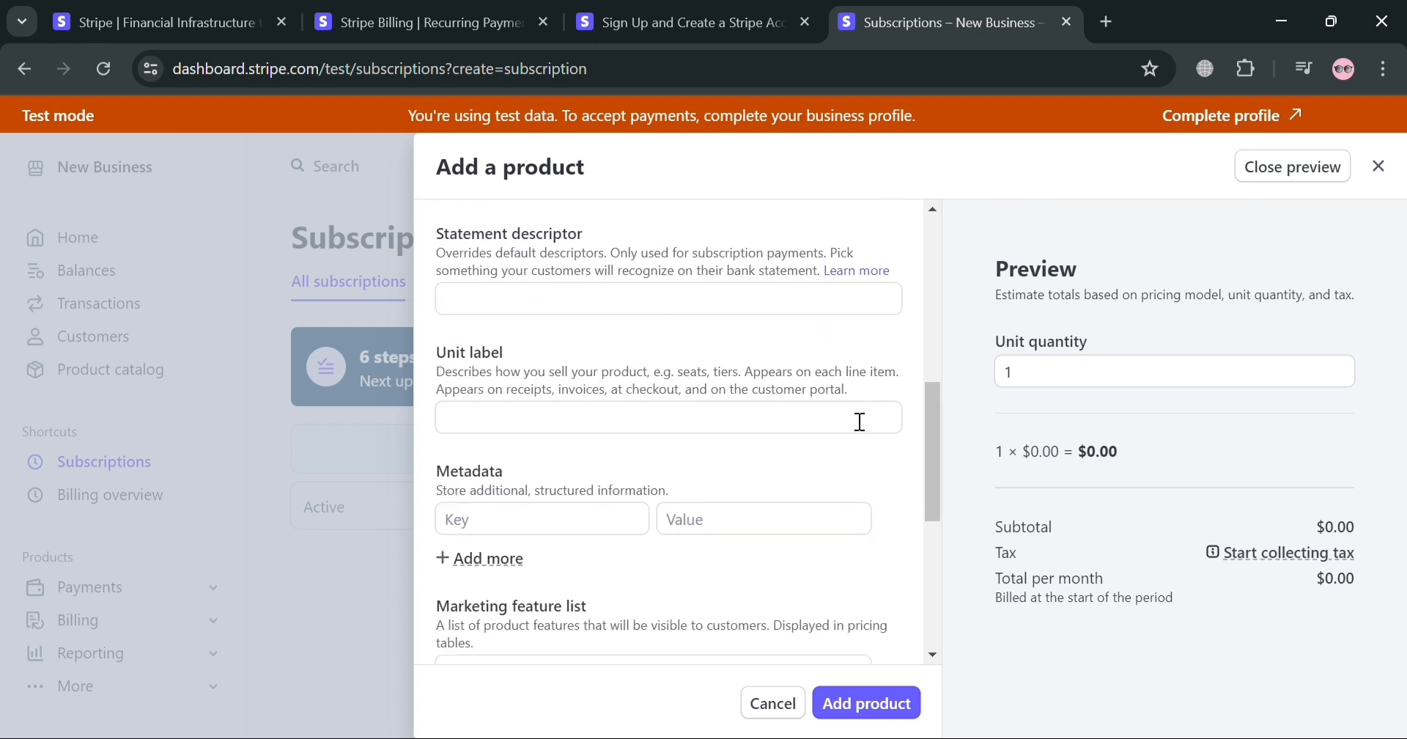
click(624, 431)
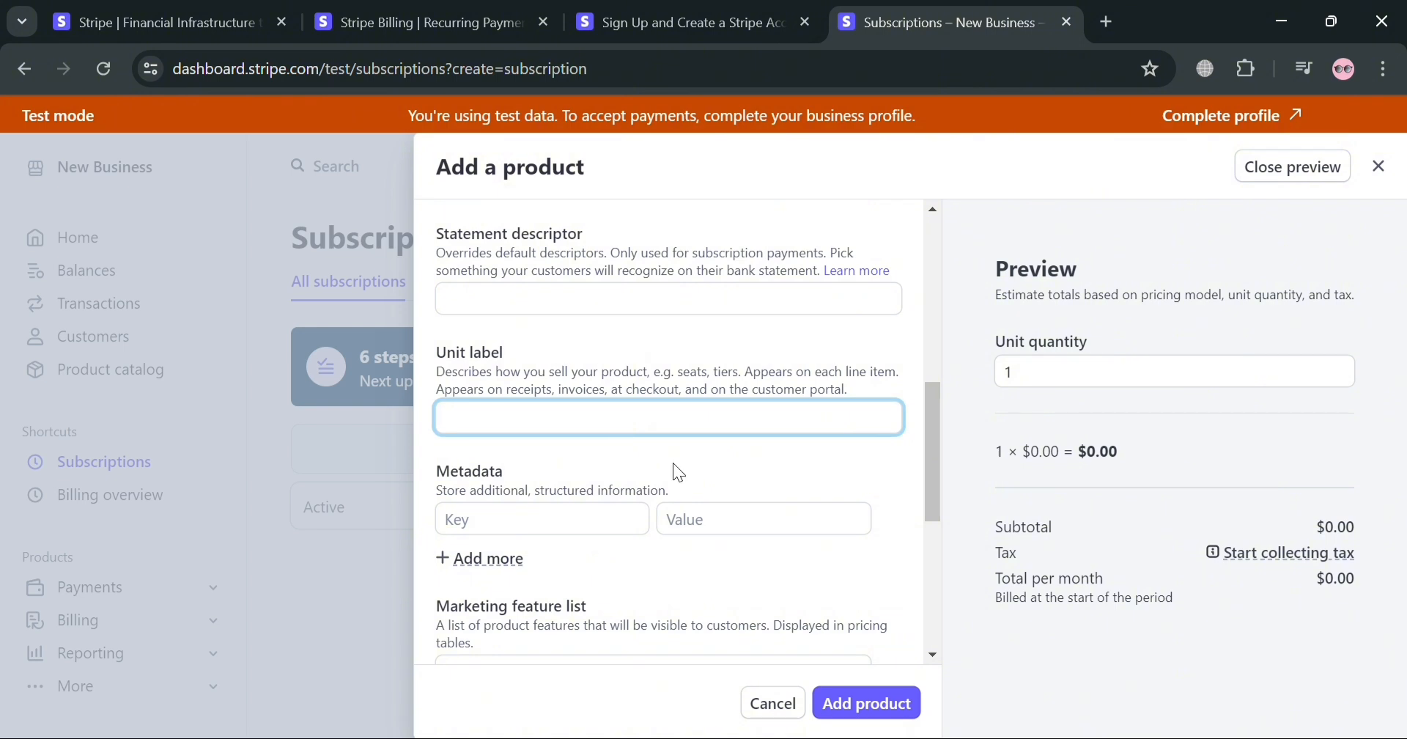
click(574, 527)
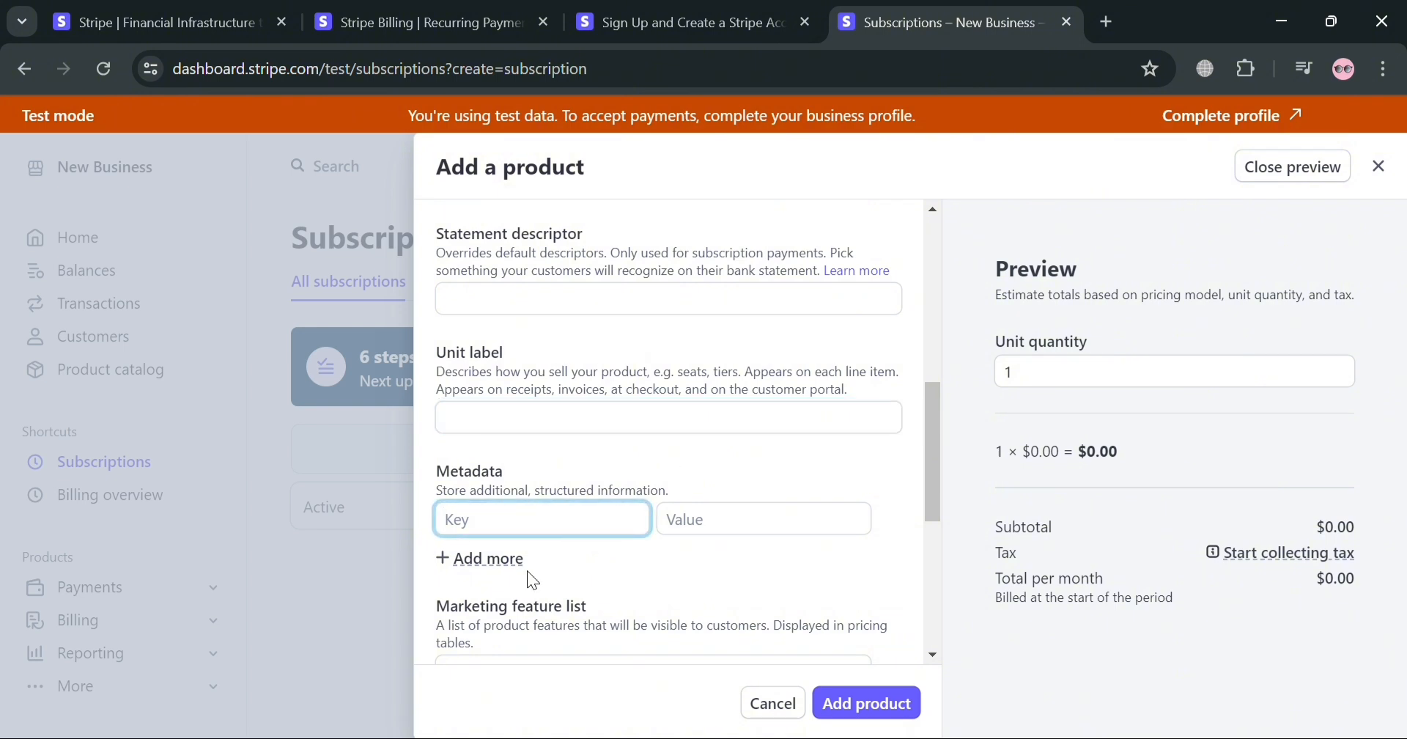
click(743, 543)
scroll(733, 541, down, 2)
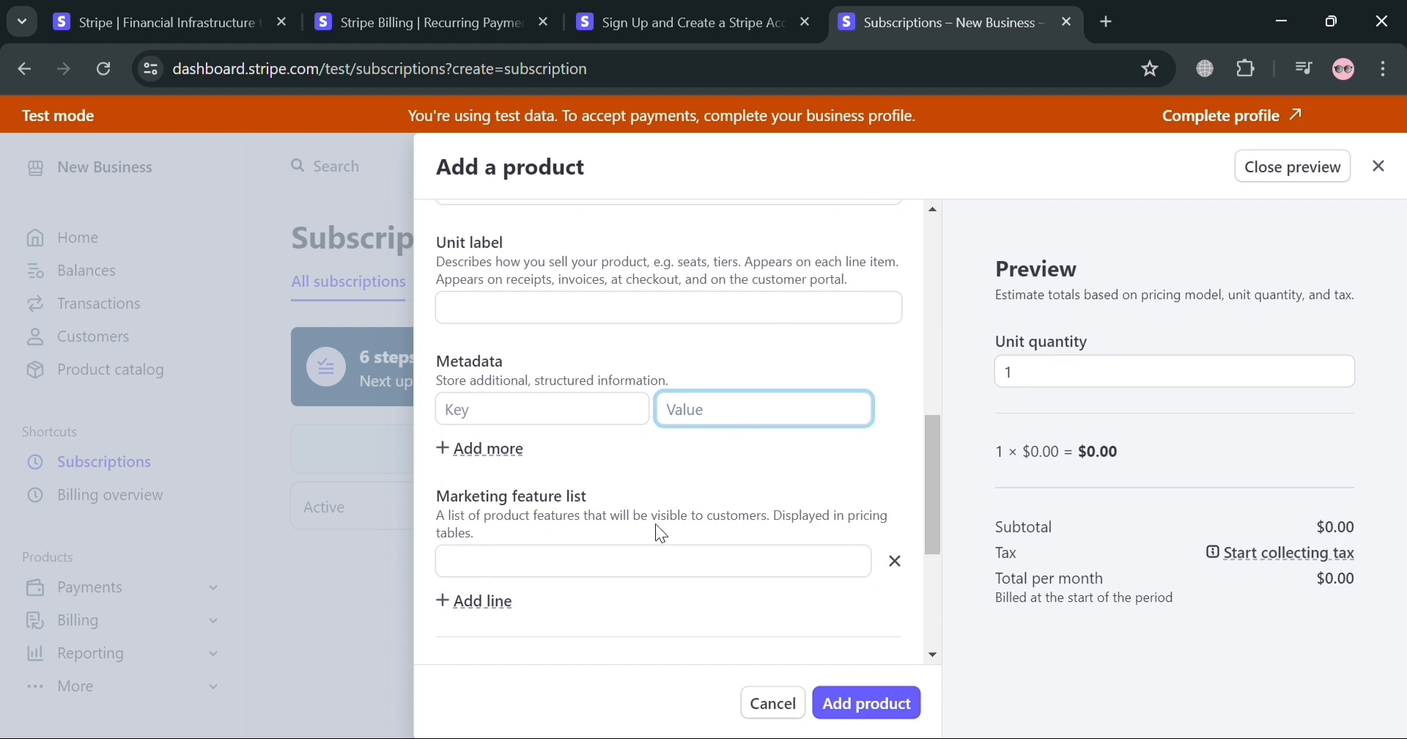
scroll(603, 525, down, 4)
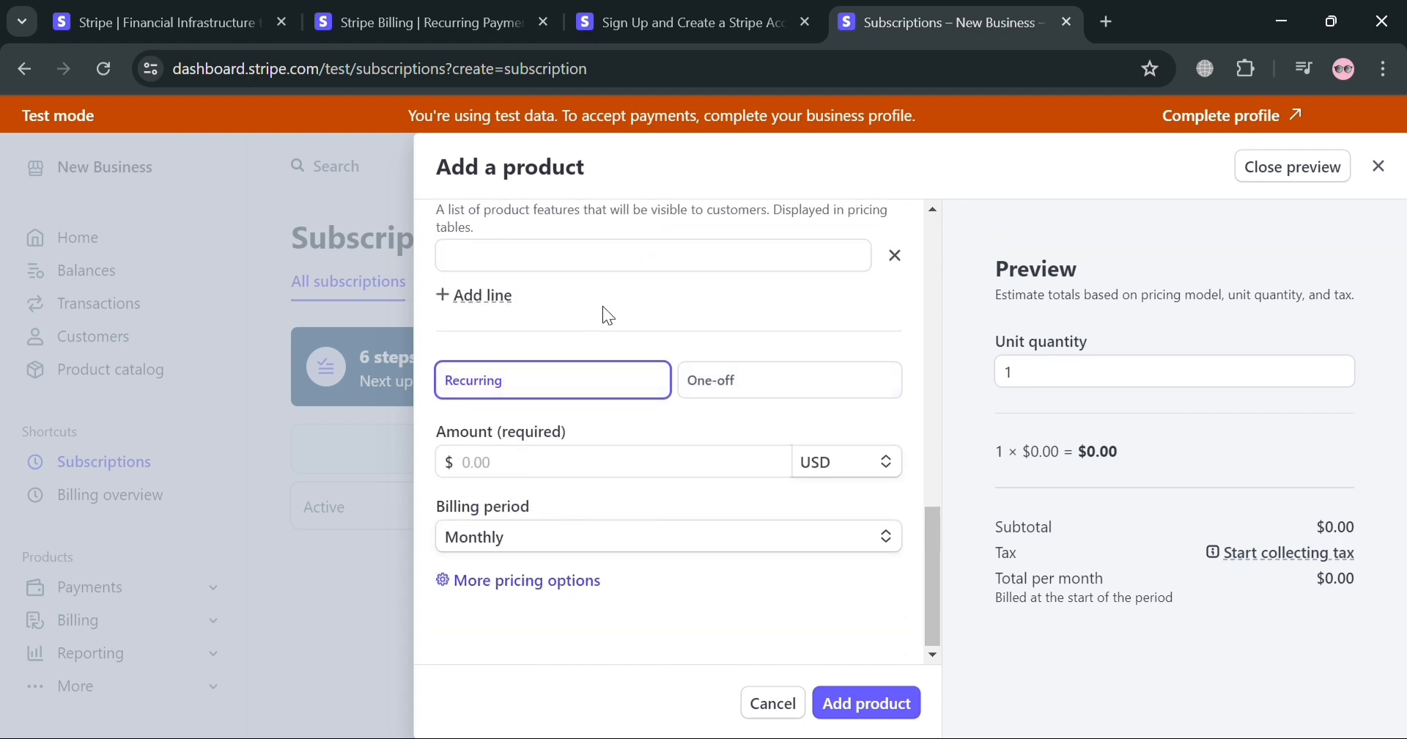
scroll(602, 307, up, 2)
scroll(574, 395, down, 2)
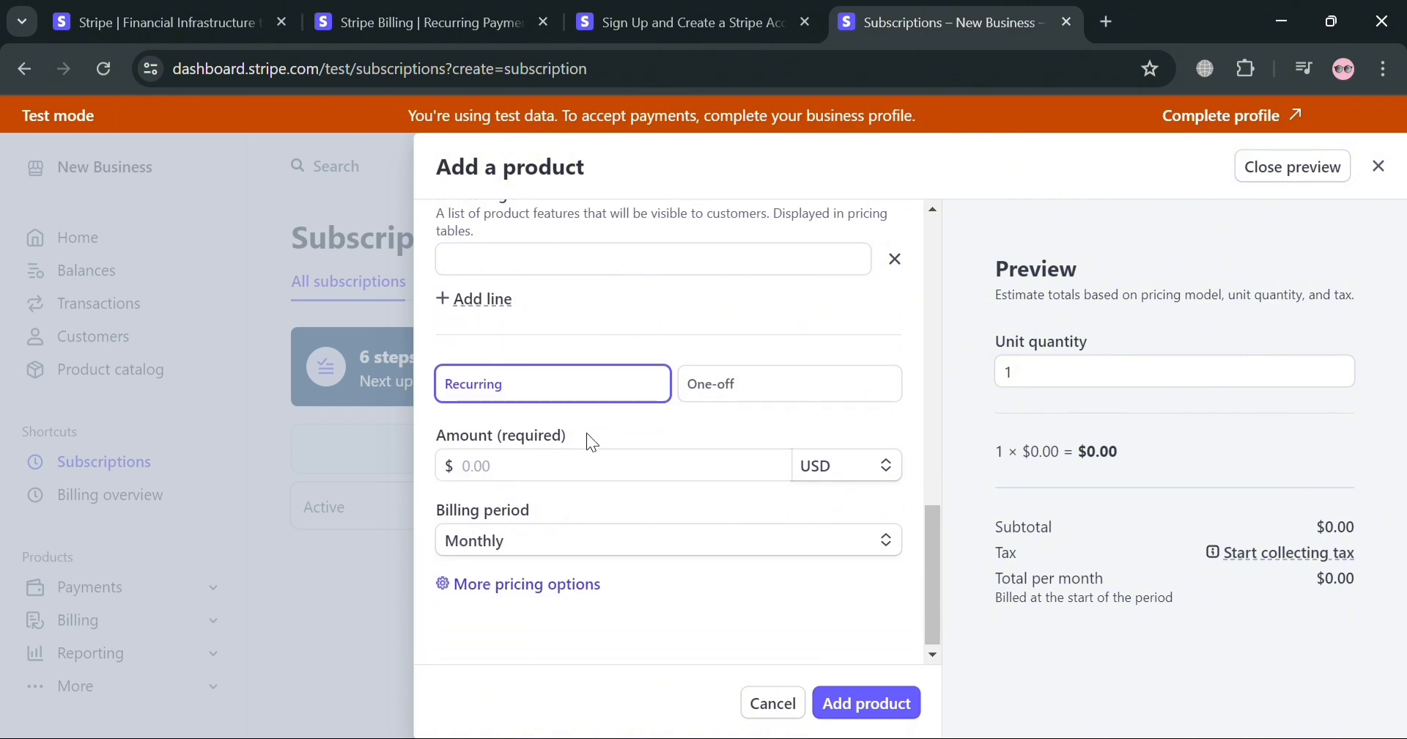
Try One-off pricing, return the product to Recurring and set its amount to 99 USD
click(802, 392)
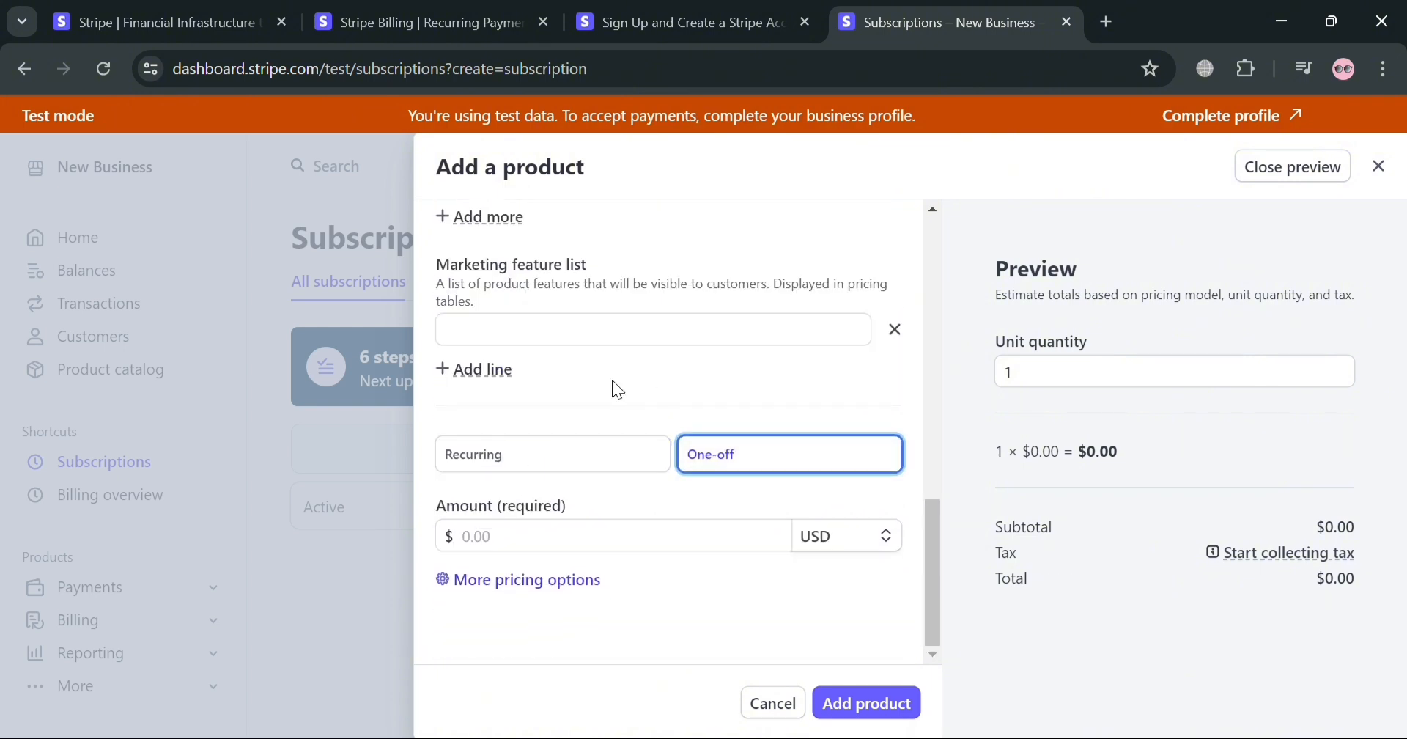
click(542, 453)
scroll(551, 482, down, 1)
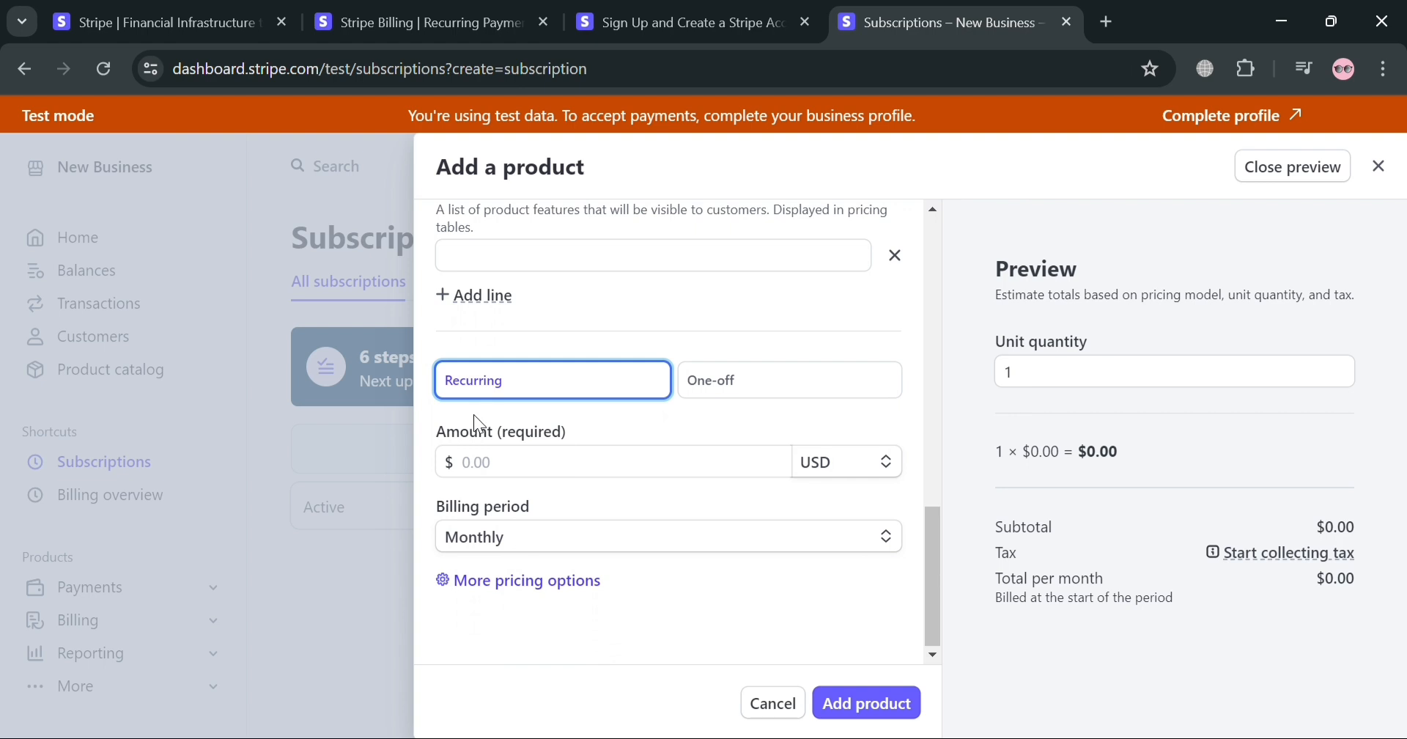
click(524, 463)
text(99)
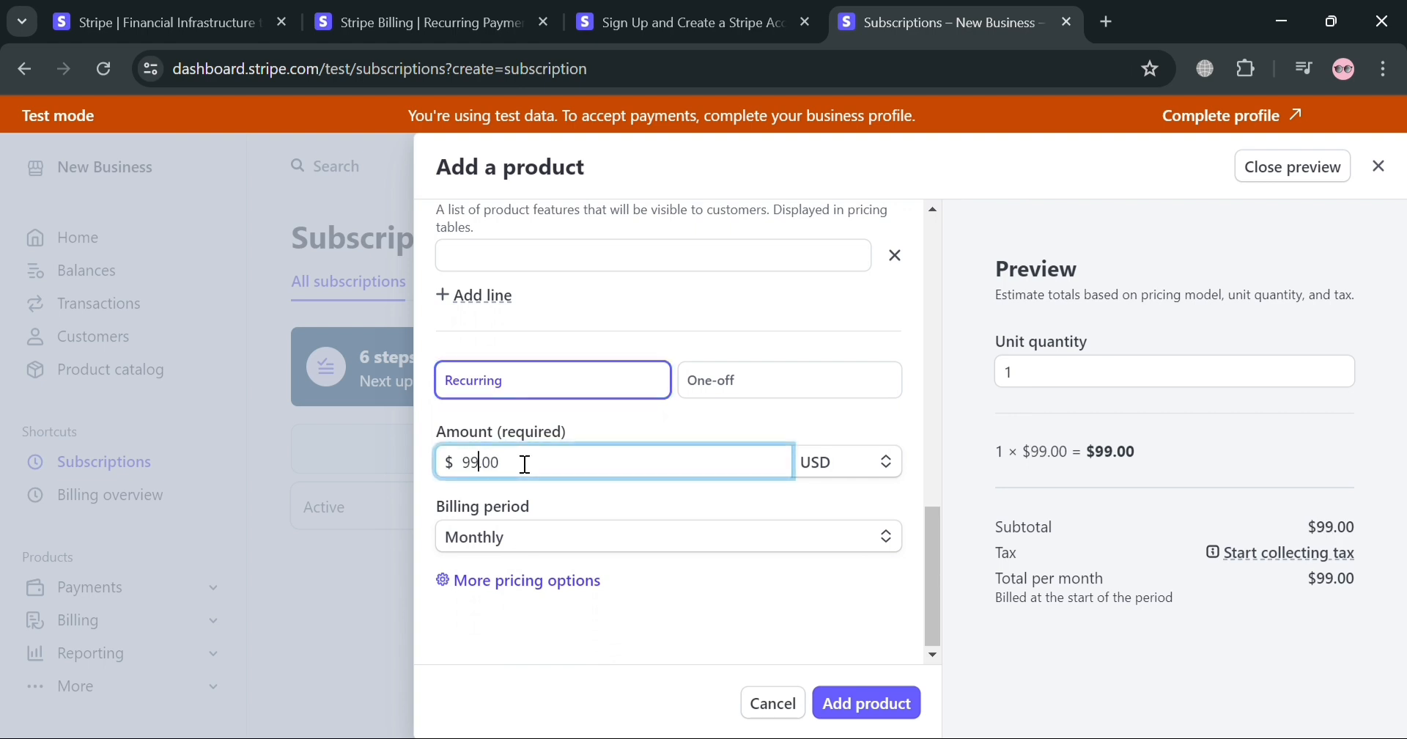
text(.99)
Set the recurring product's amount to 99.99 USD, keeping the monthly billing period
click(649, 494)
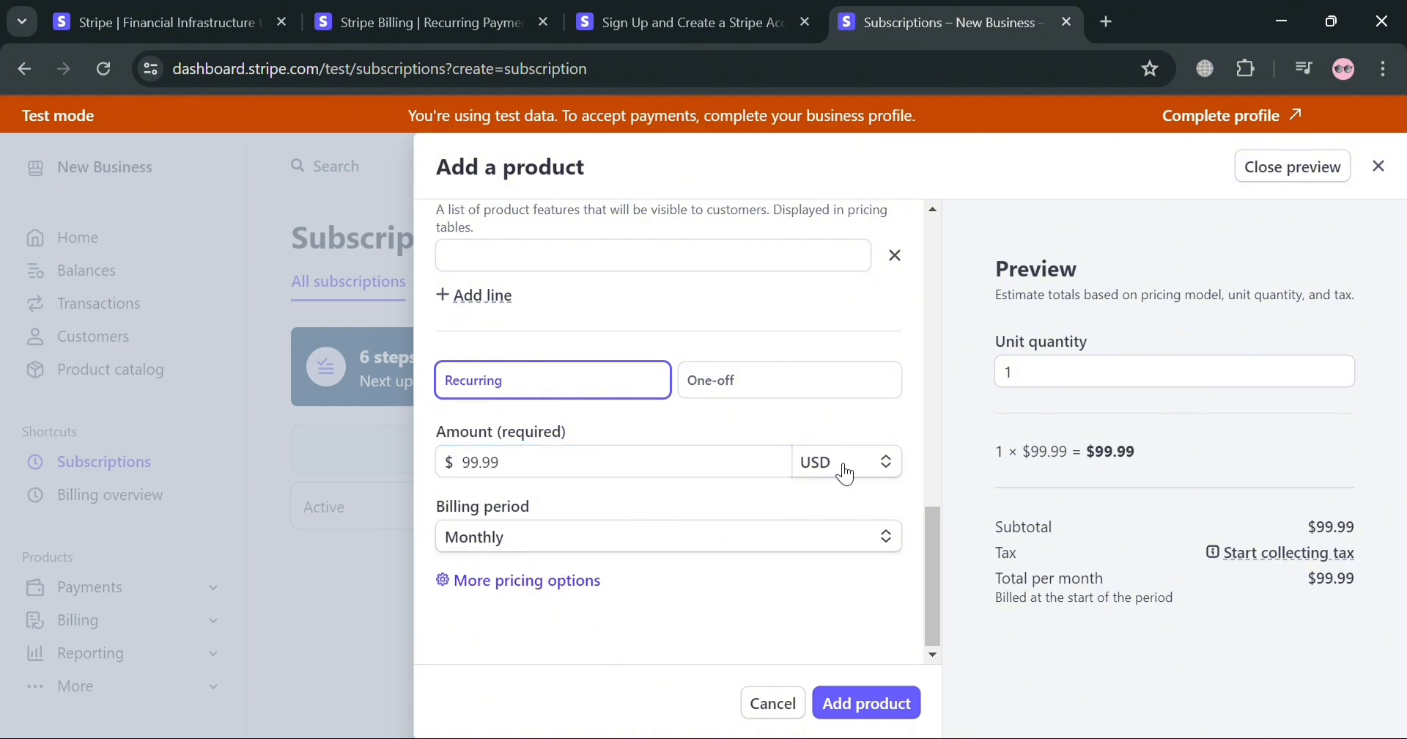
click(557, 547)
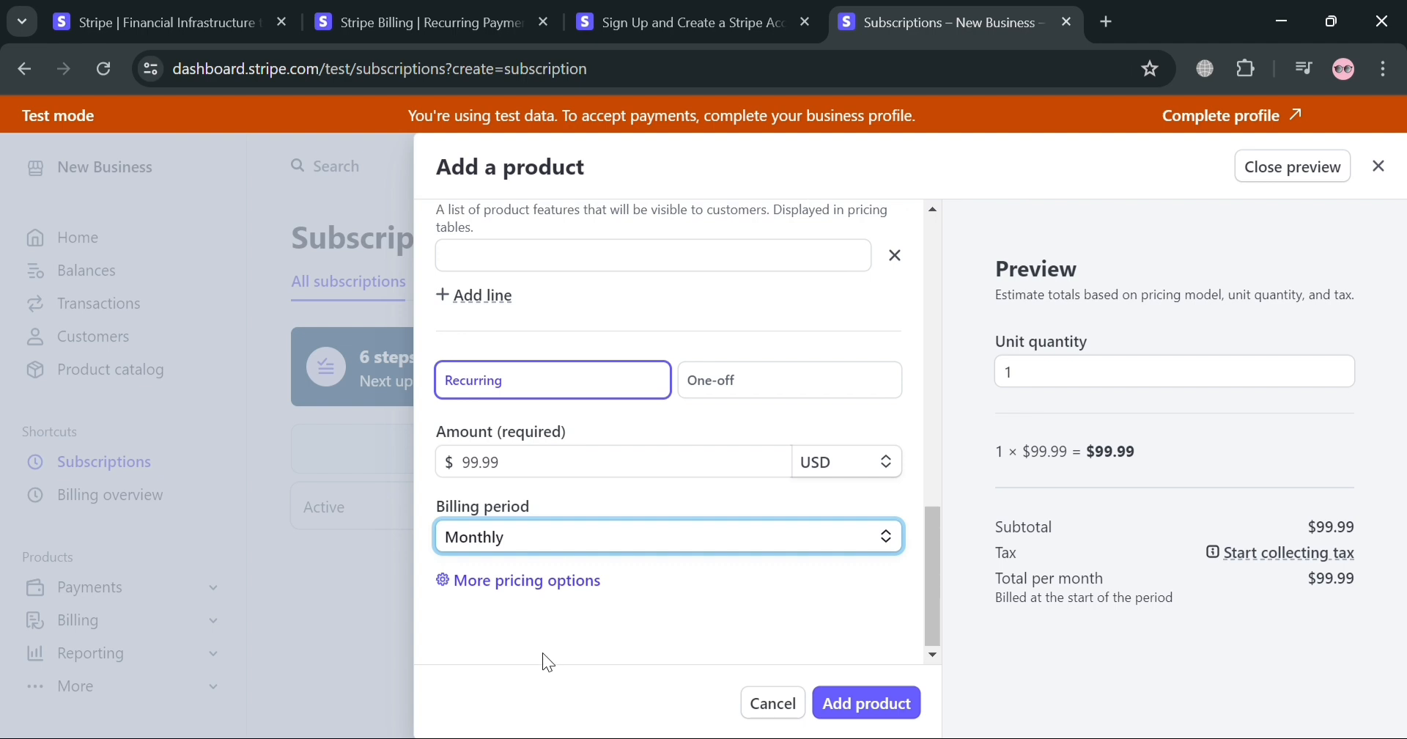
Review the additional pricing options for Canva Premium Account without changing them, and add the product to the subscription
click(557, 581)
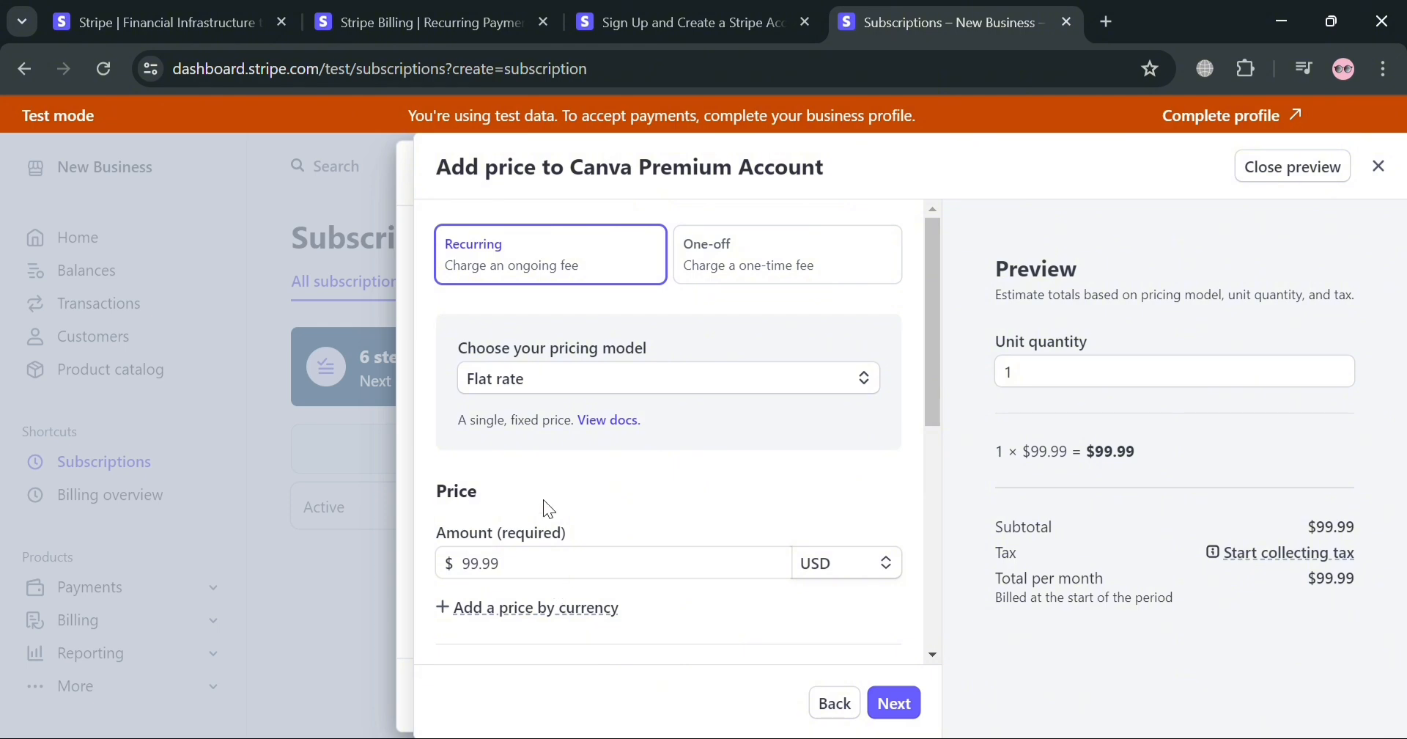
scroll(716, 583, down, 3)
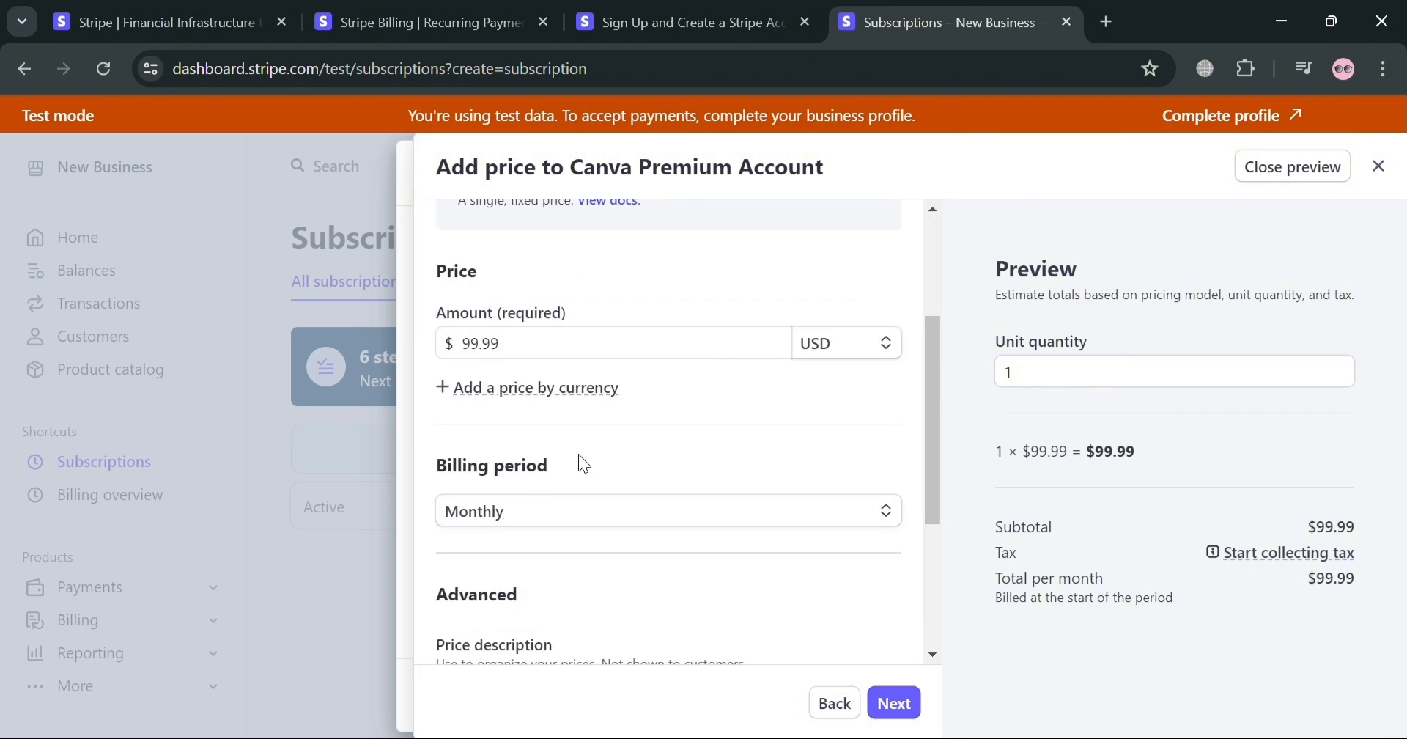
scroll(540, 549, down, 3)
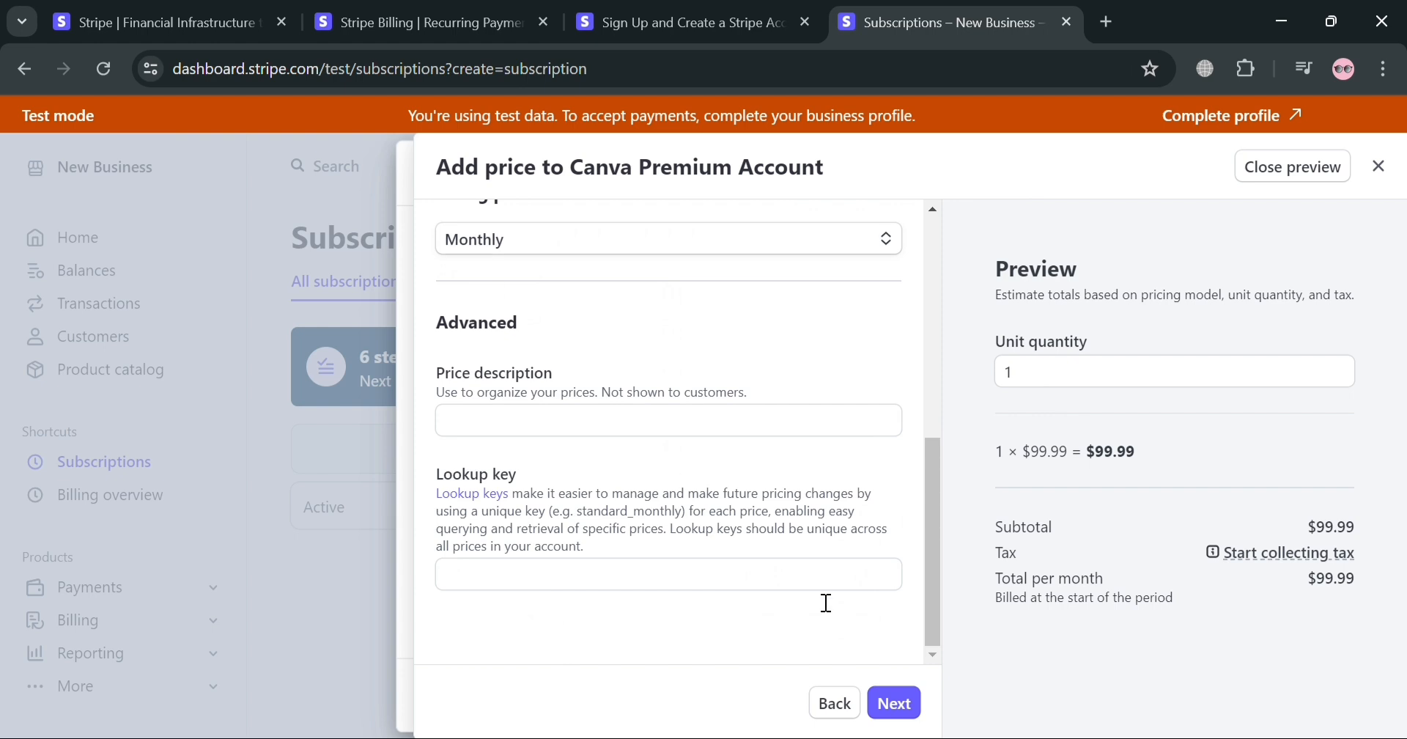
click(833, 702)
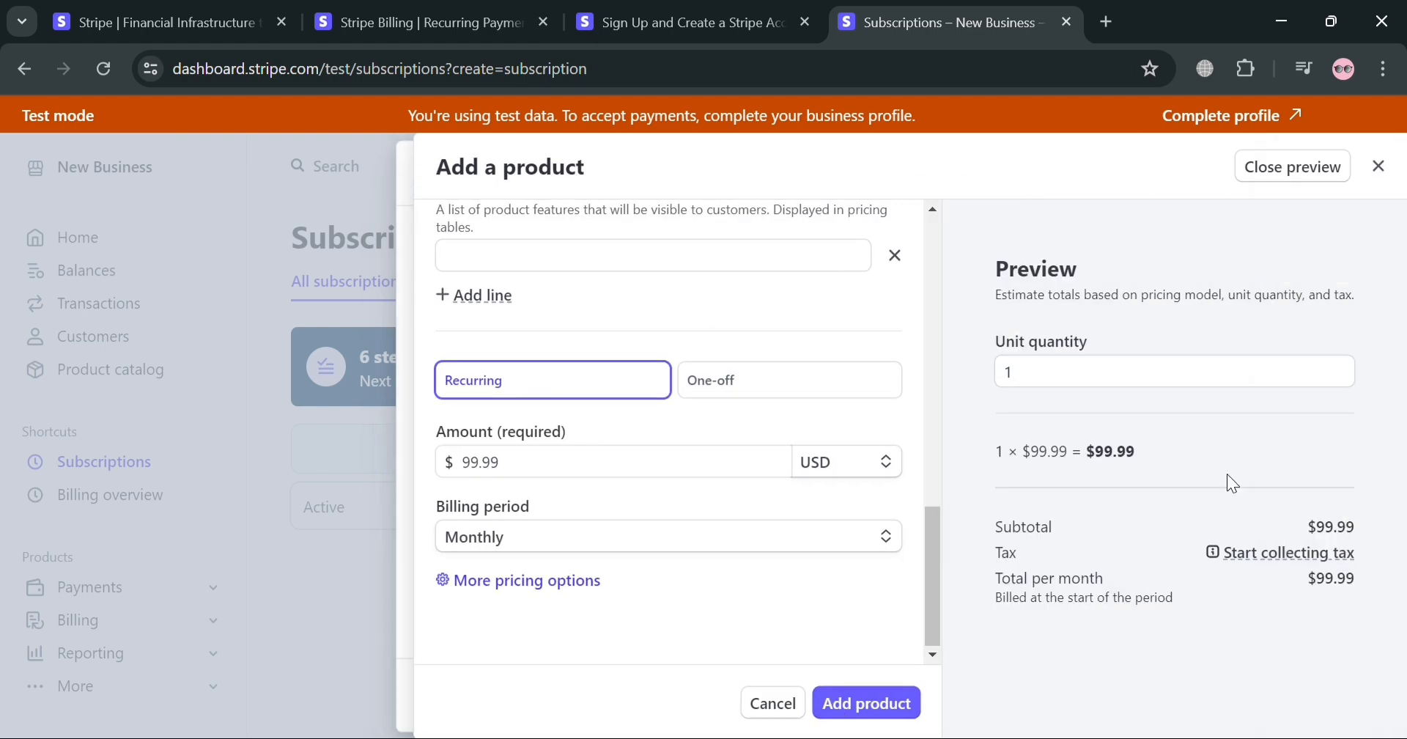
click(901, 711)
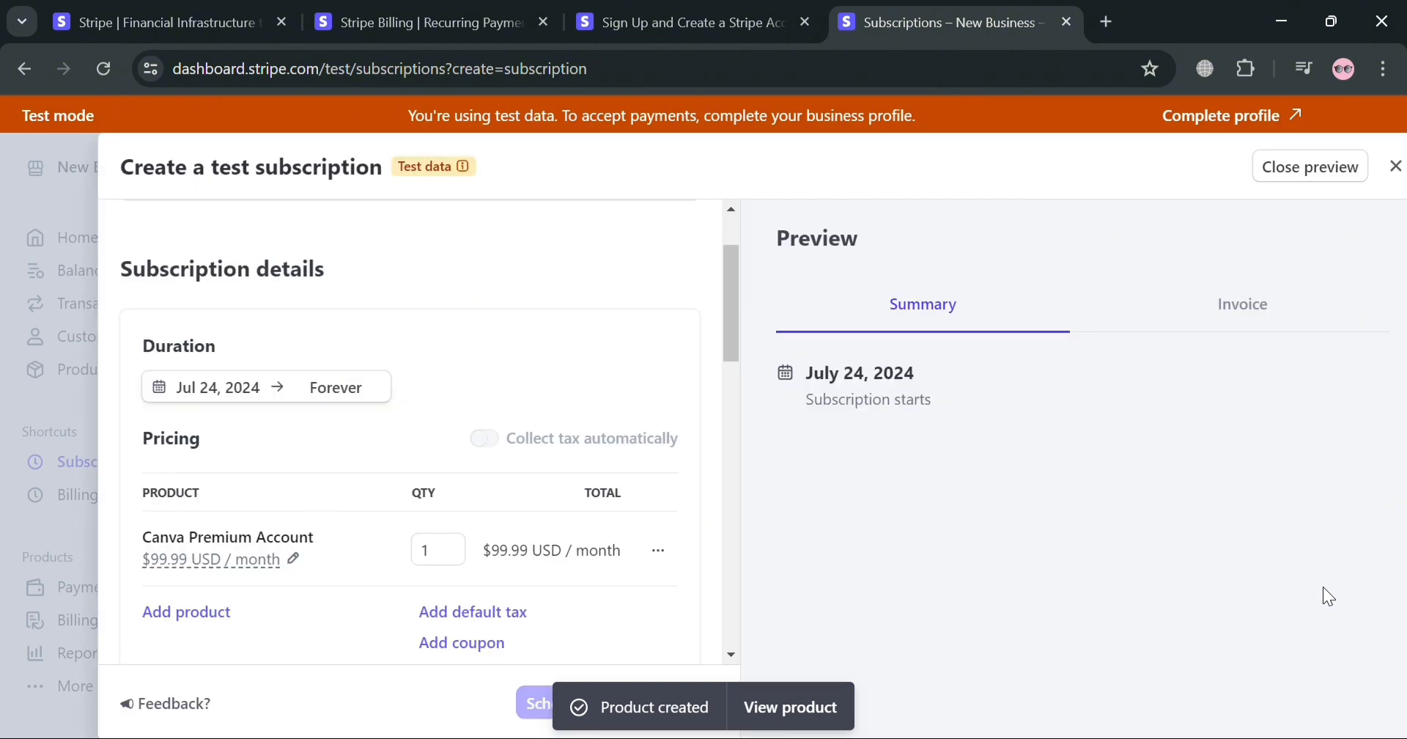
Check the coupon, tax and removal actions available for the Canva Premium Account pricing line
scroll(332, 606, down, 2)
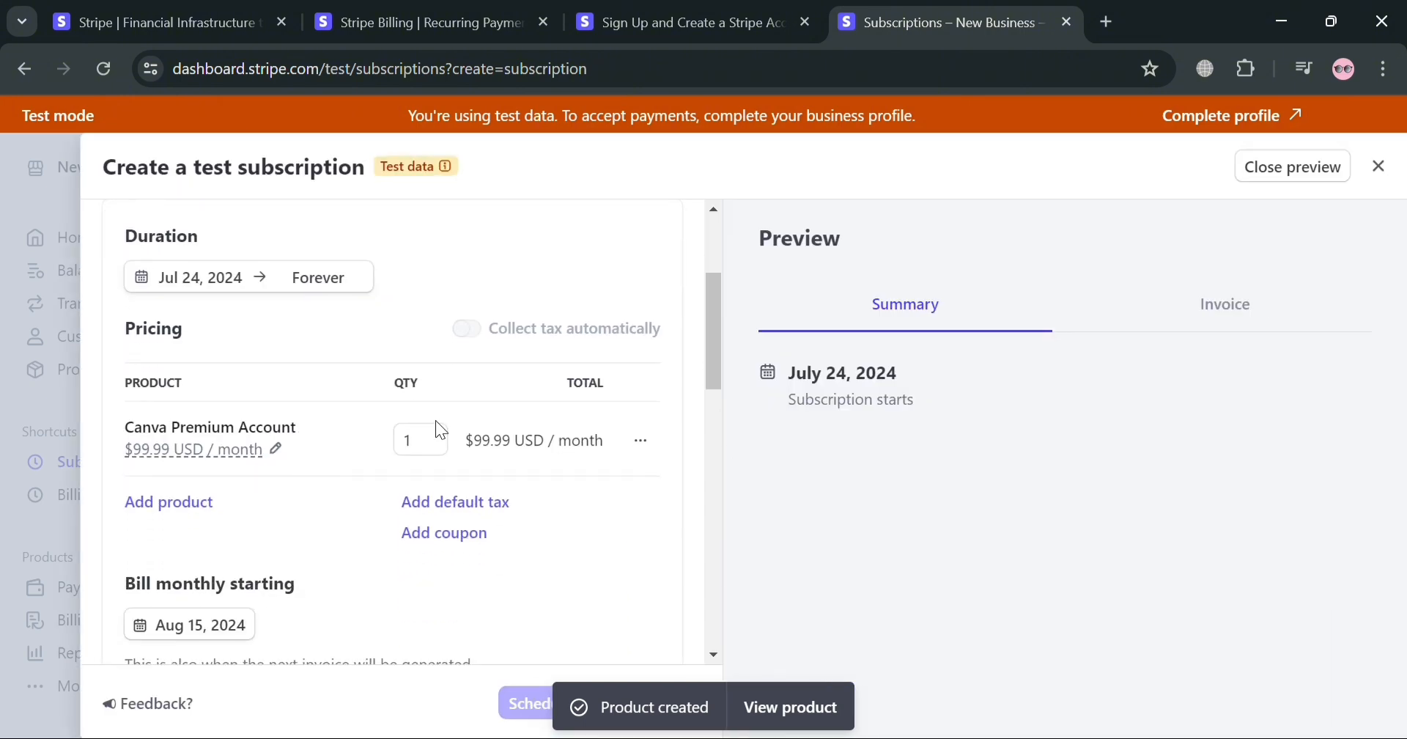
click(659, 456)
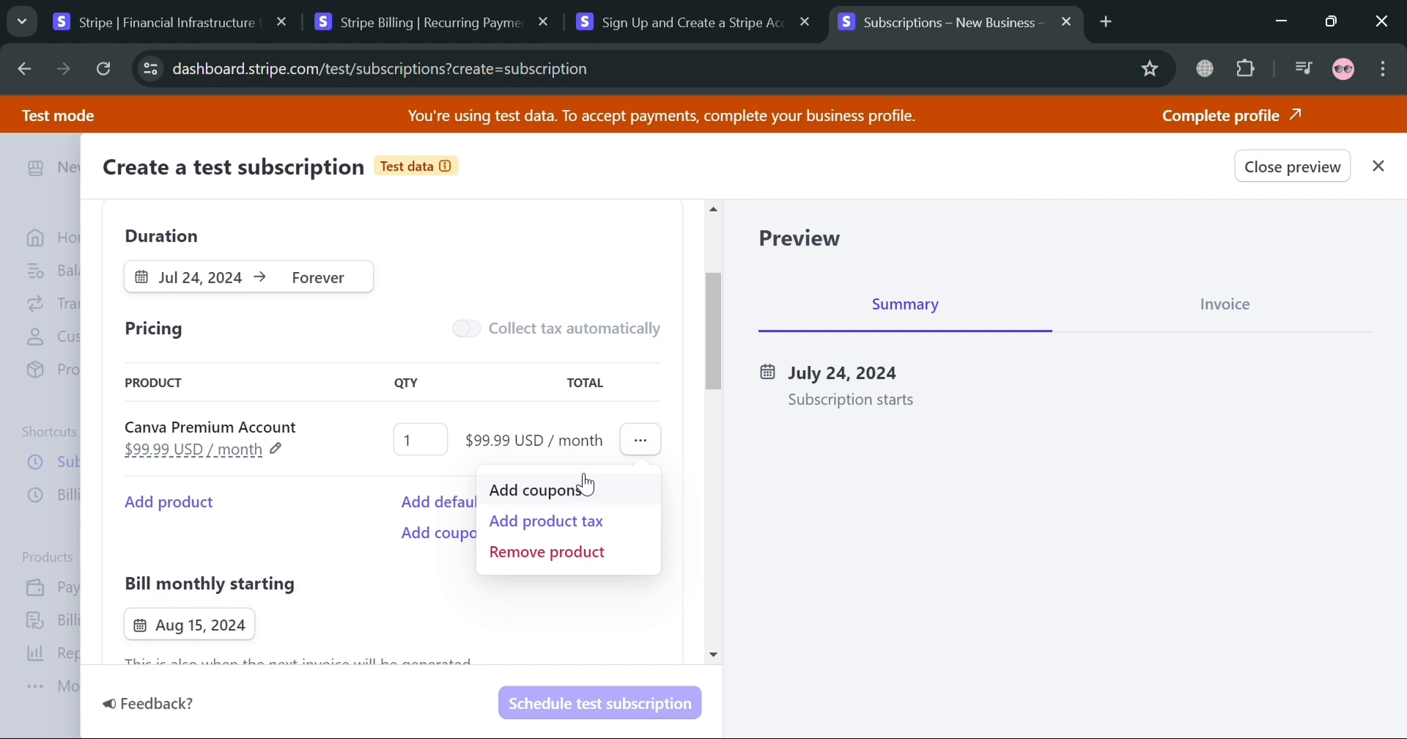
click(517, 601)
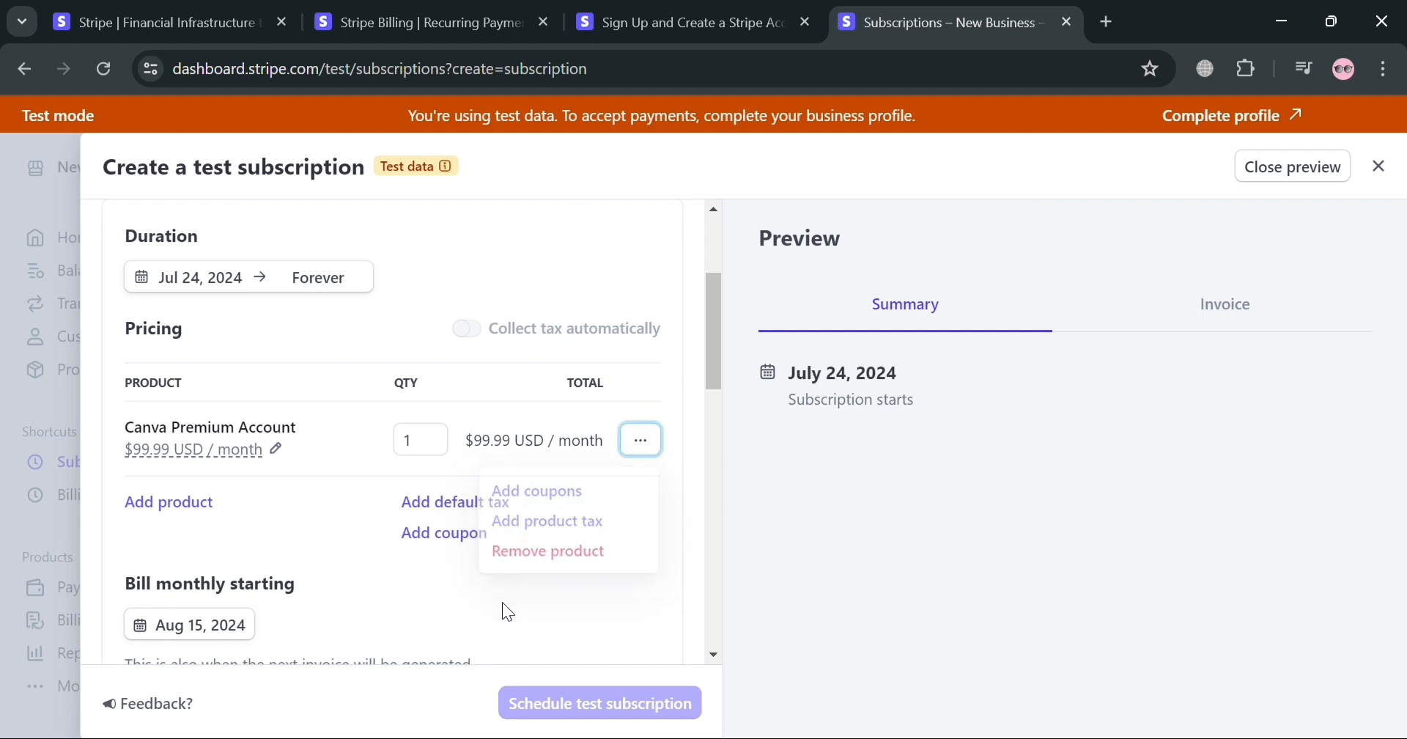
Add a free trial of 7 days to the subscription
scroll(355, 493, down, 3)
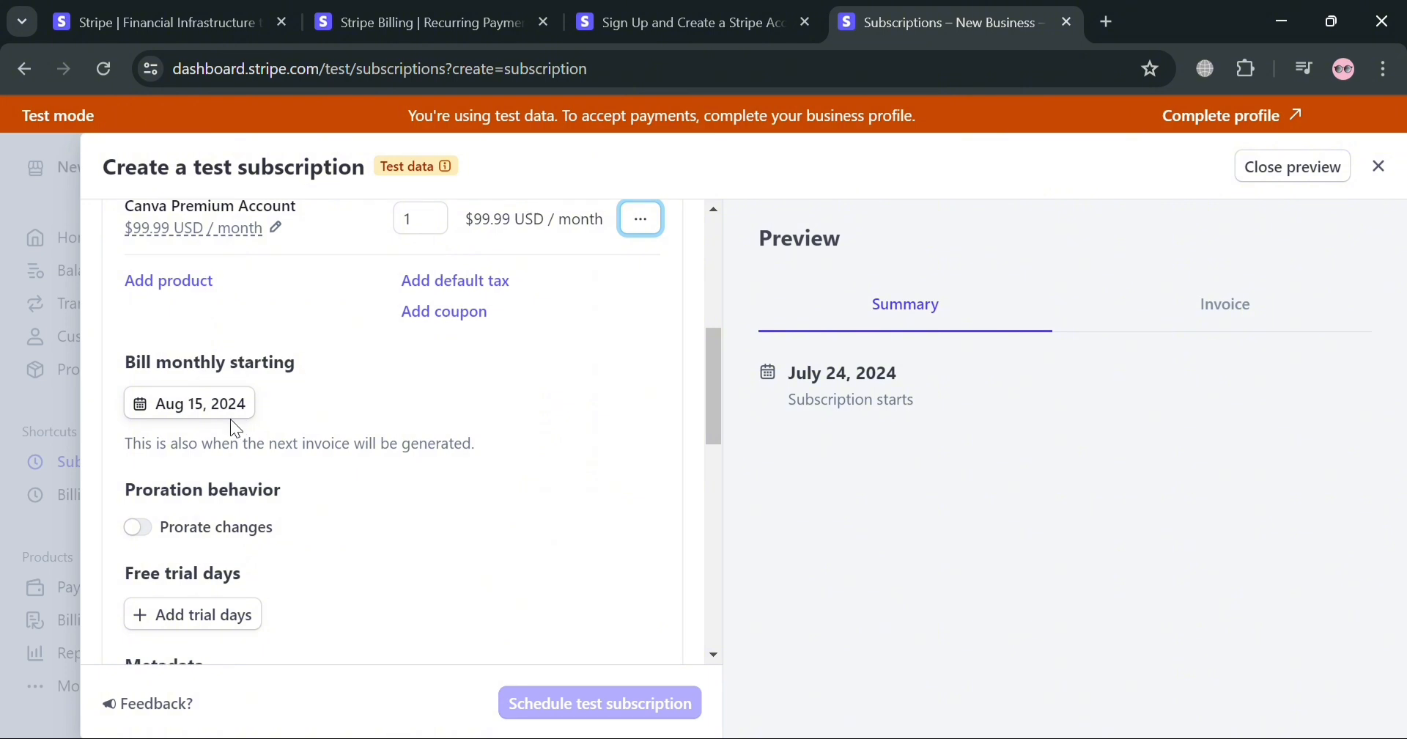
scroll(230, 420, down, 2)
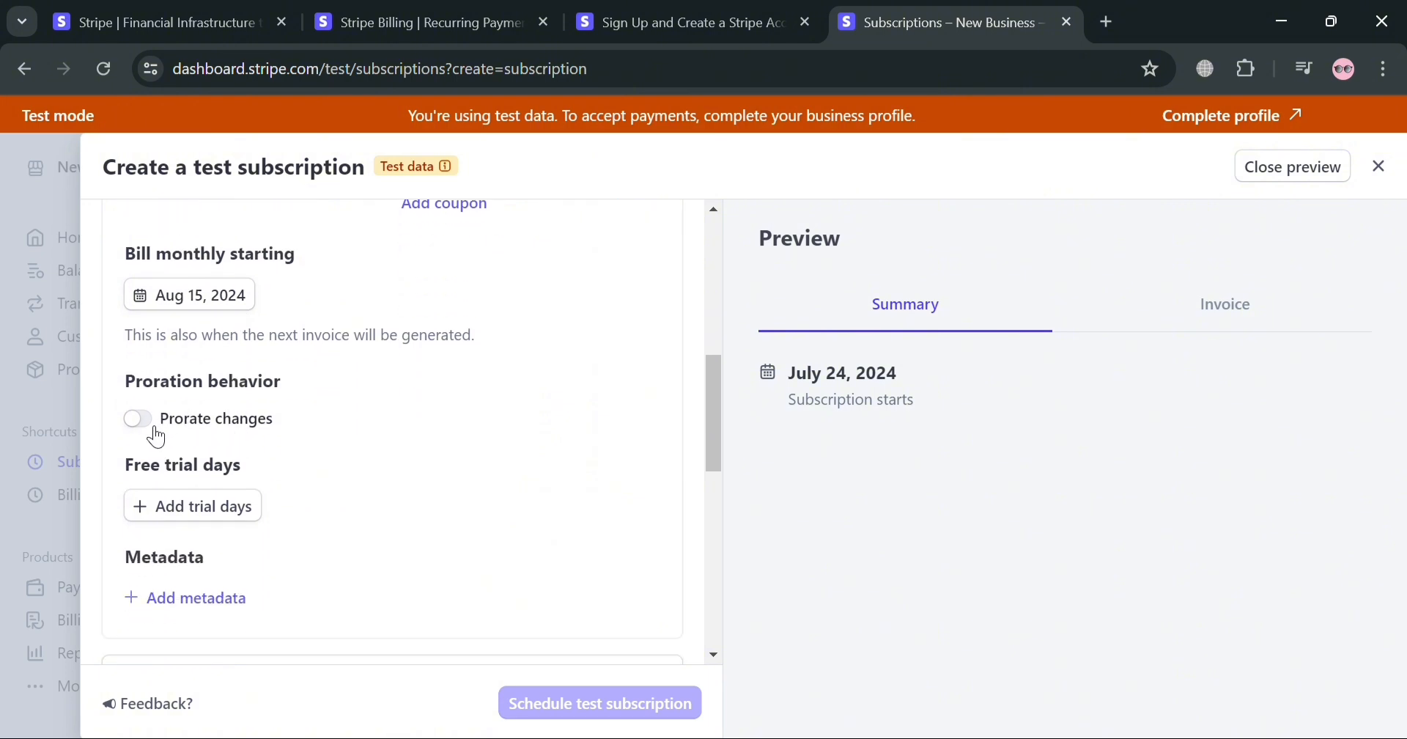
scroll(237, 476, down, 3)
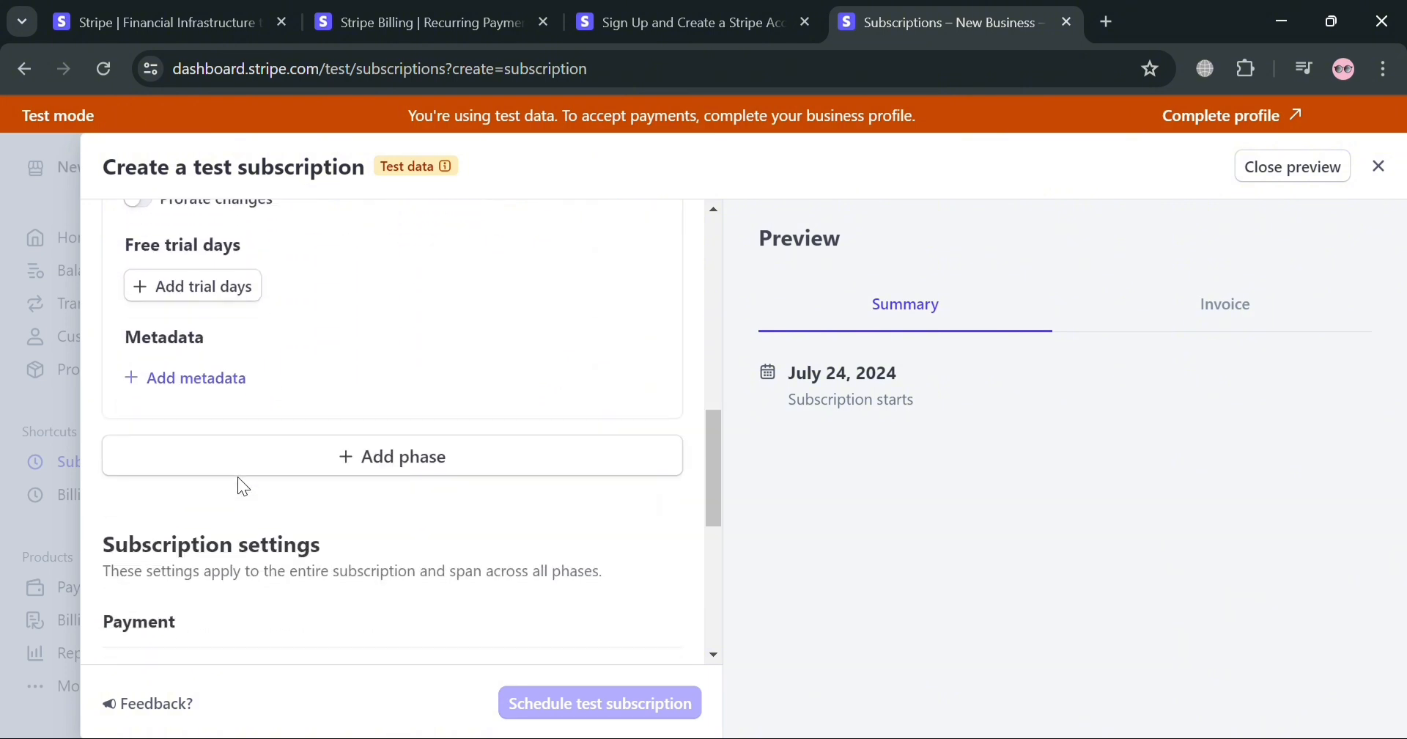
click(212, 289)
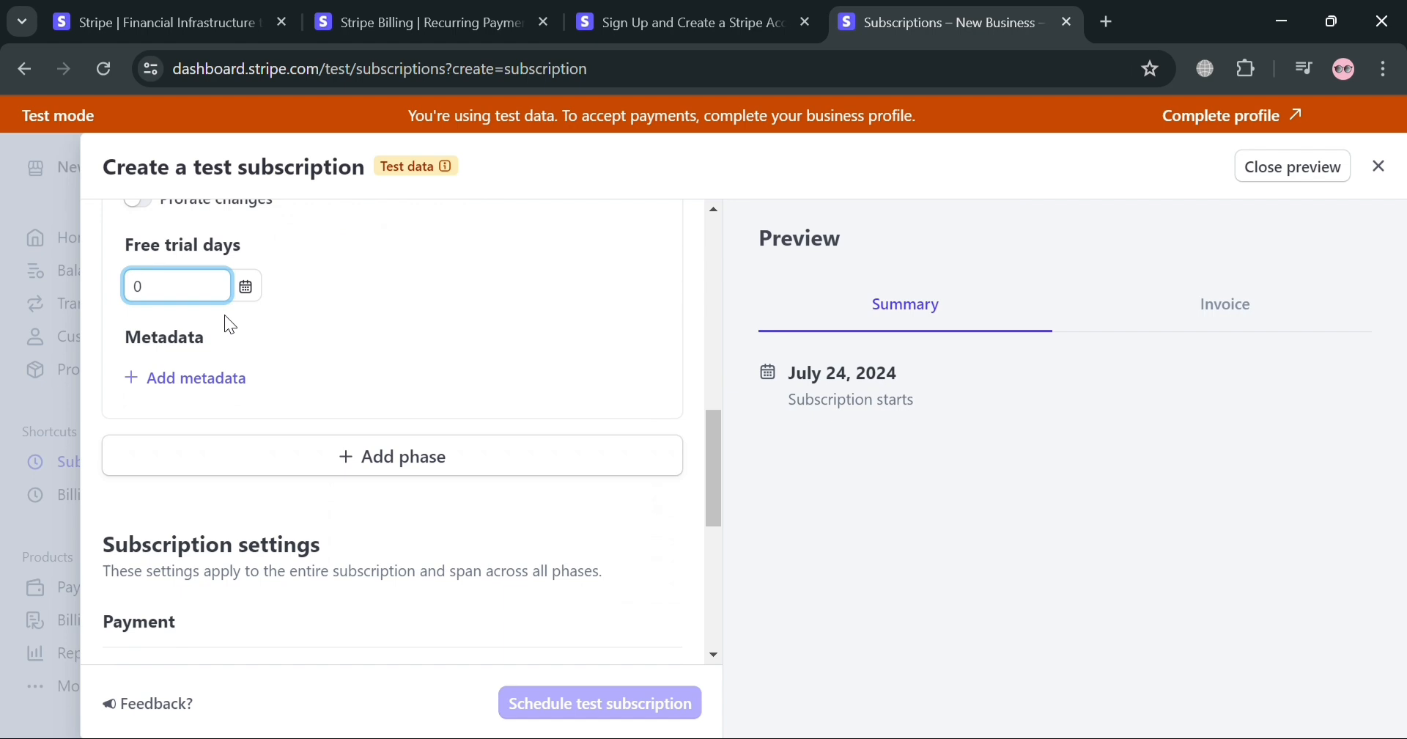
text(7)
click(537, 281)
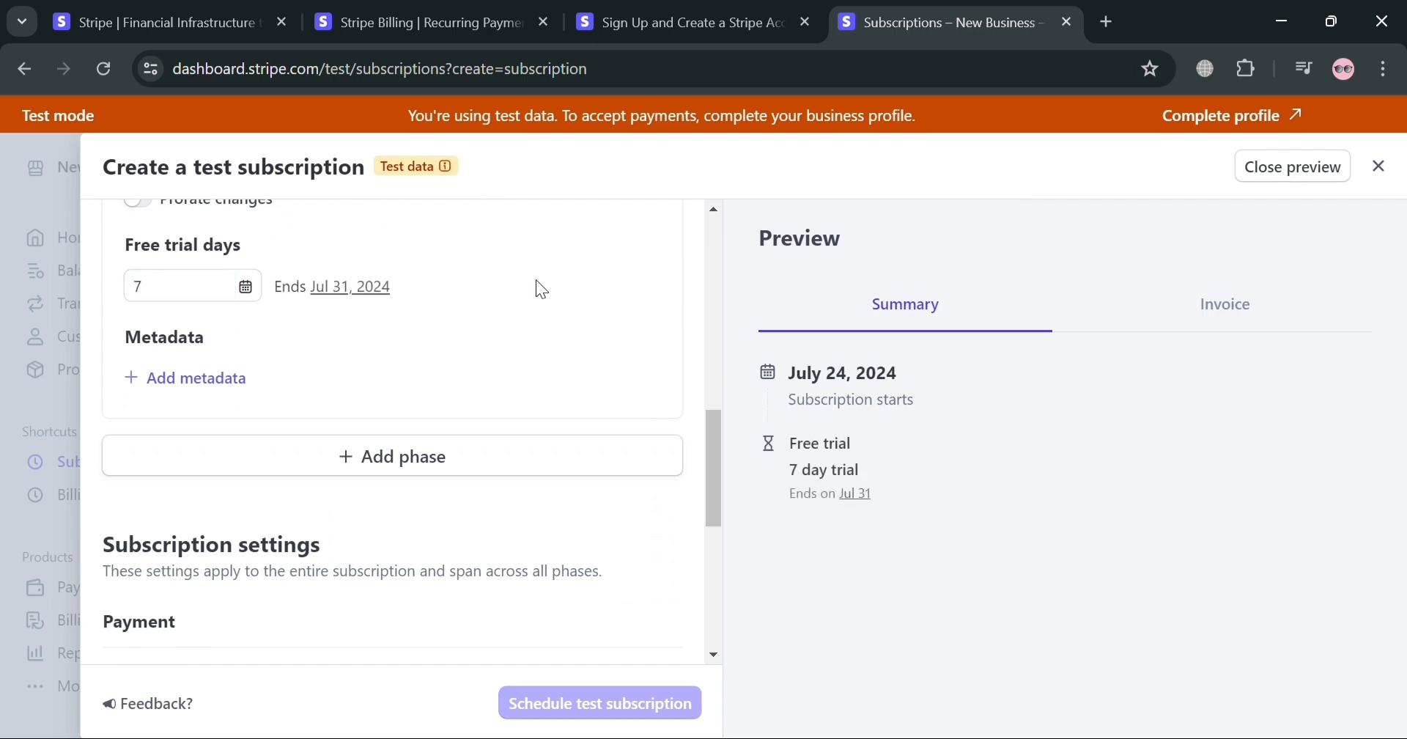
click(214, 378)
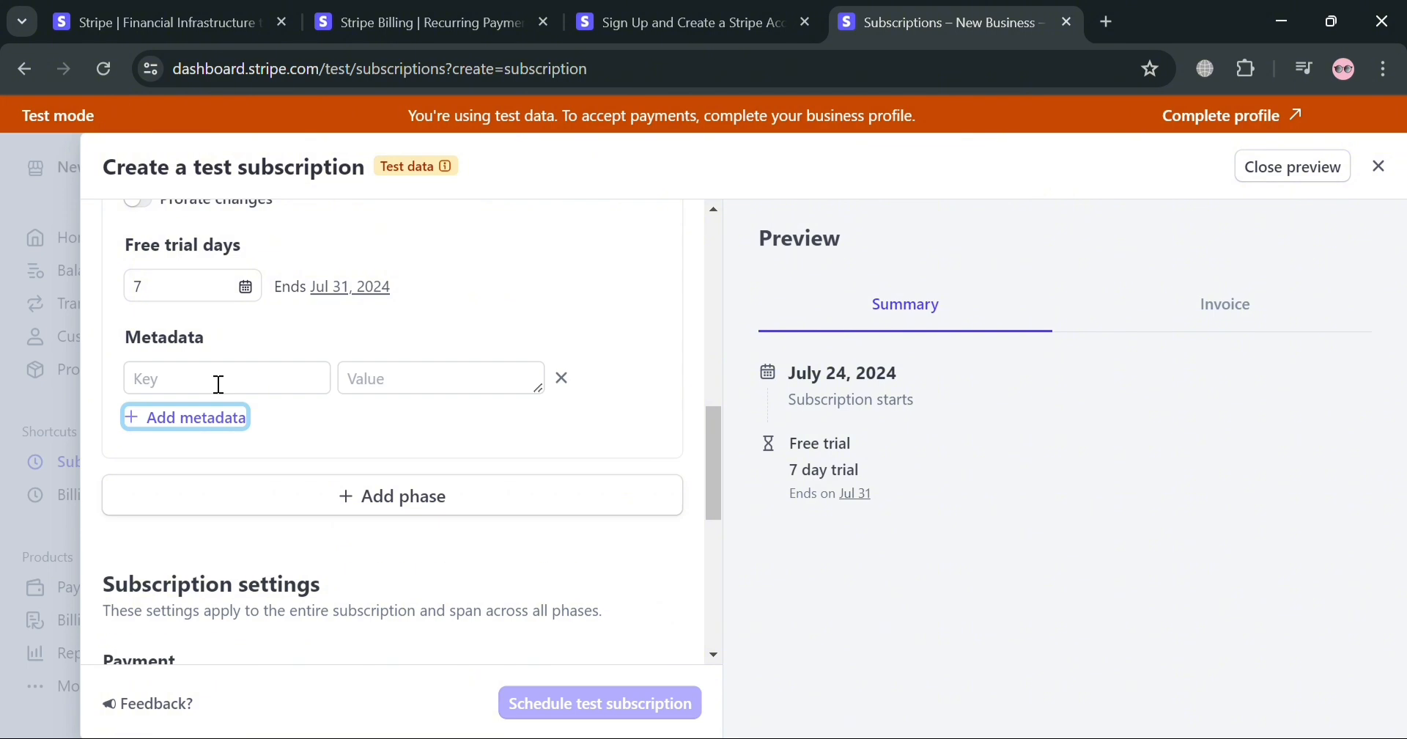
click(563, 380)
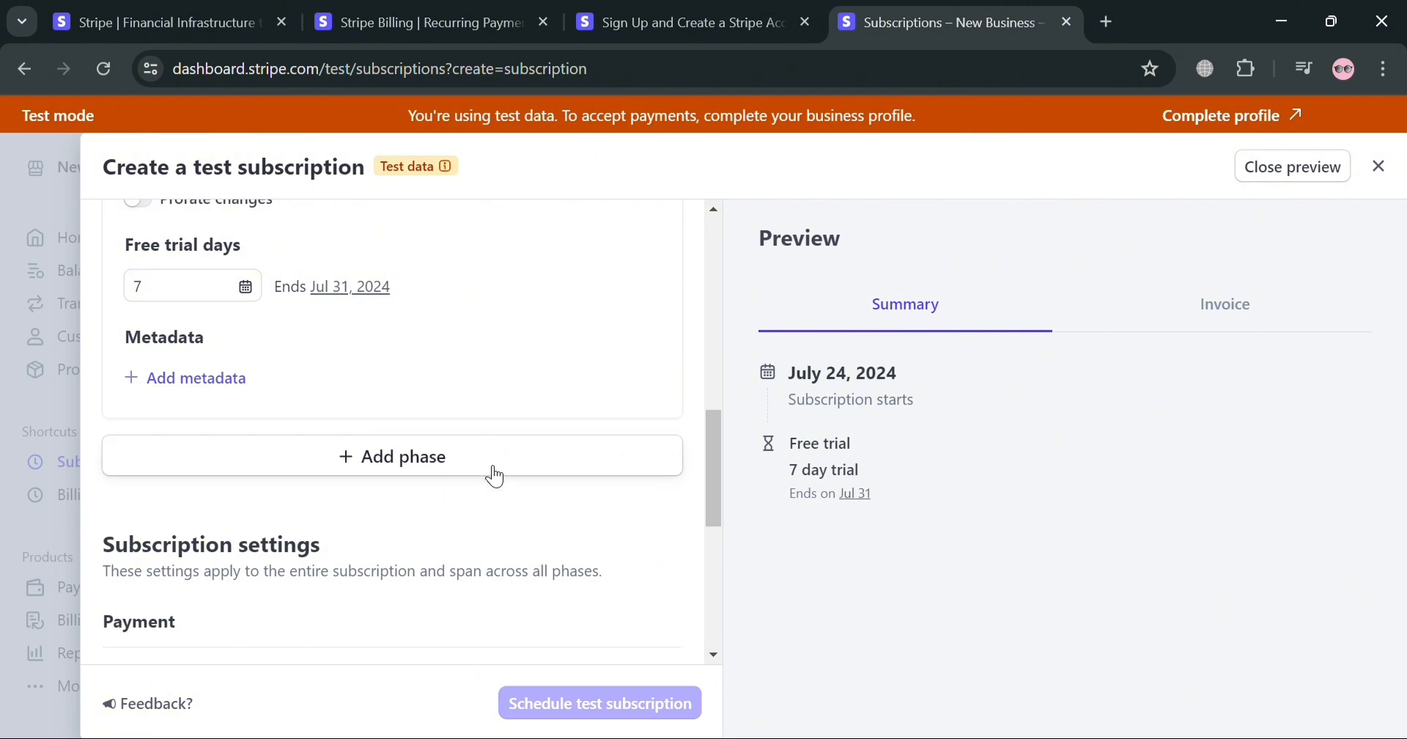
click(496, 476)
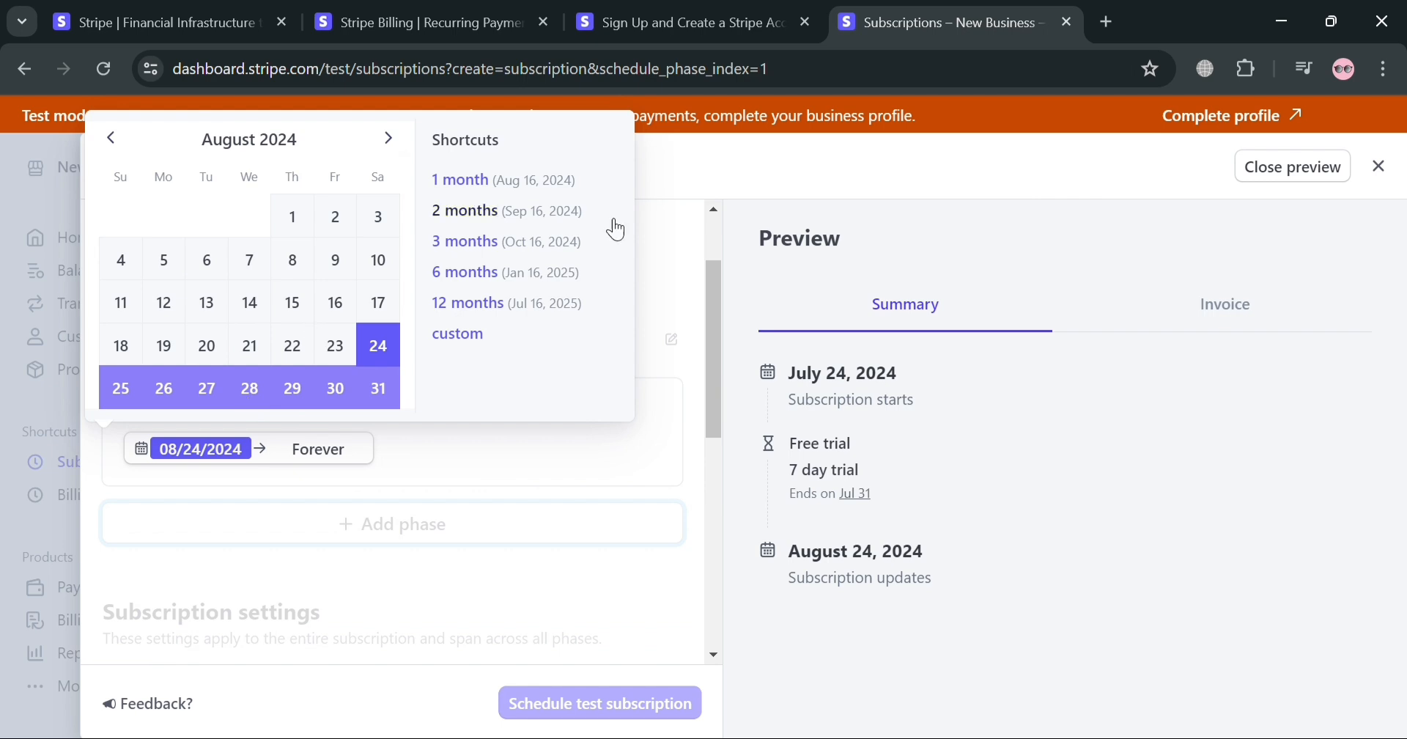
click(543, 452)
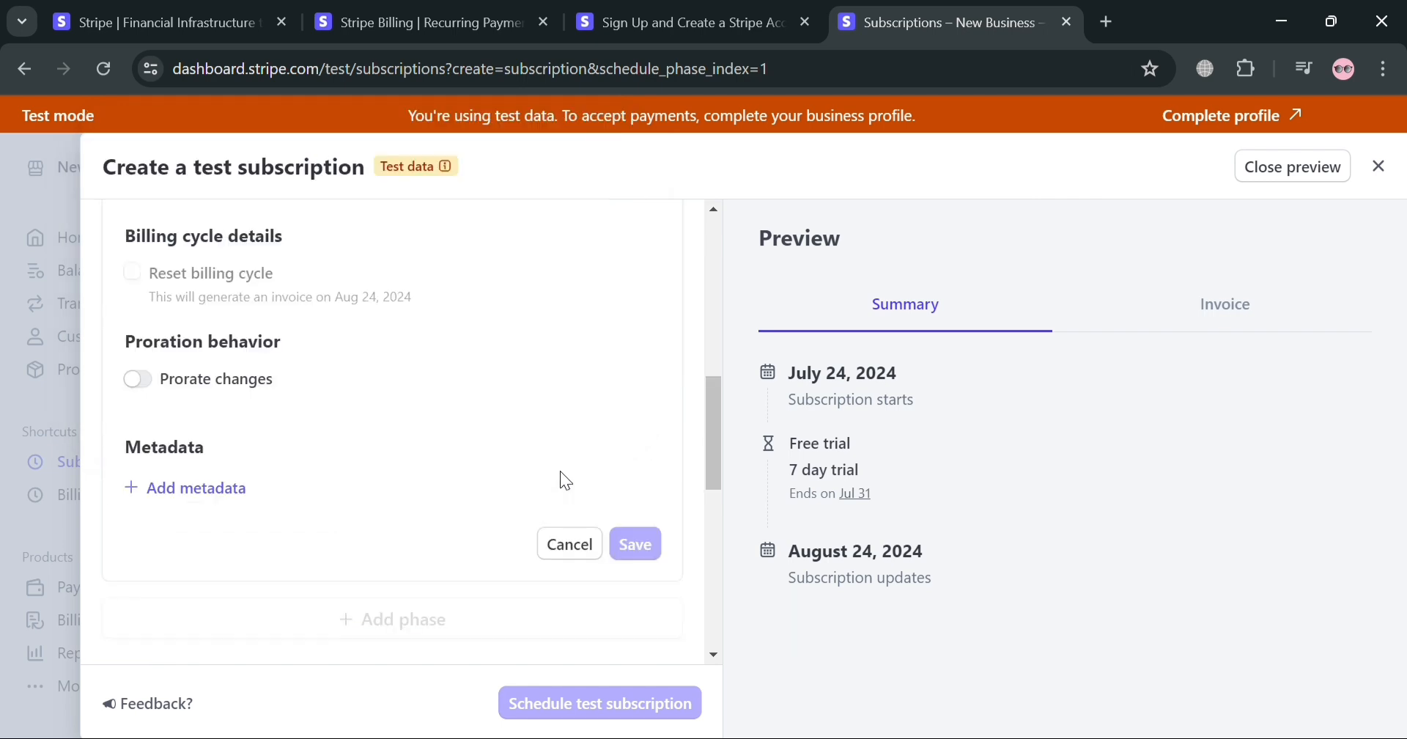
scroll(407, 455, down, 10)
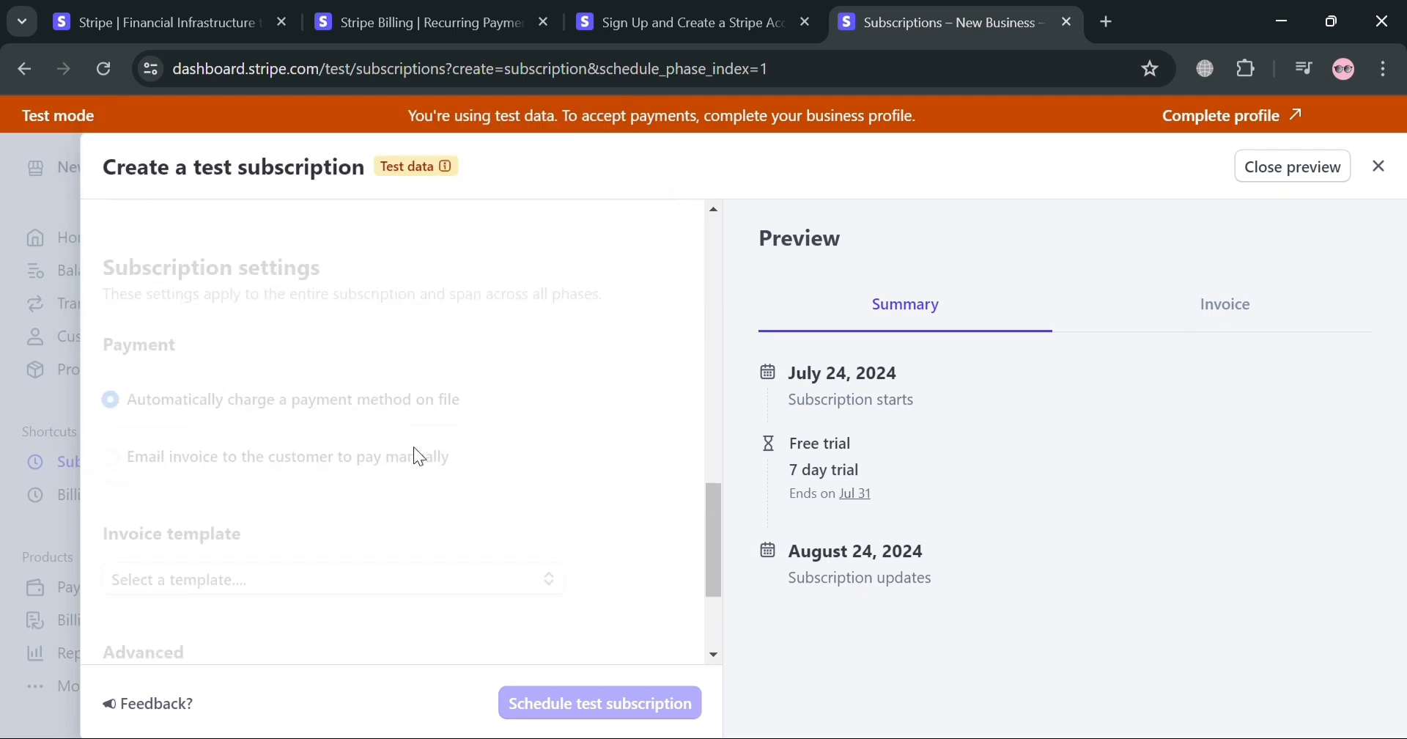
scroll(495, 431, up, 10)
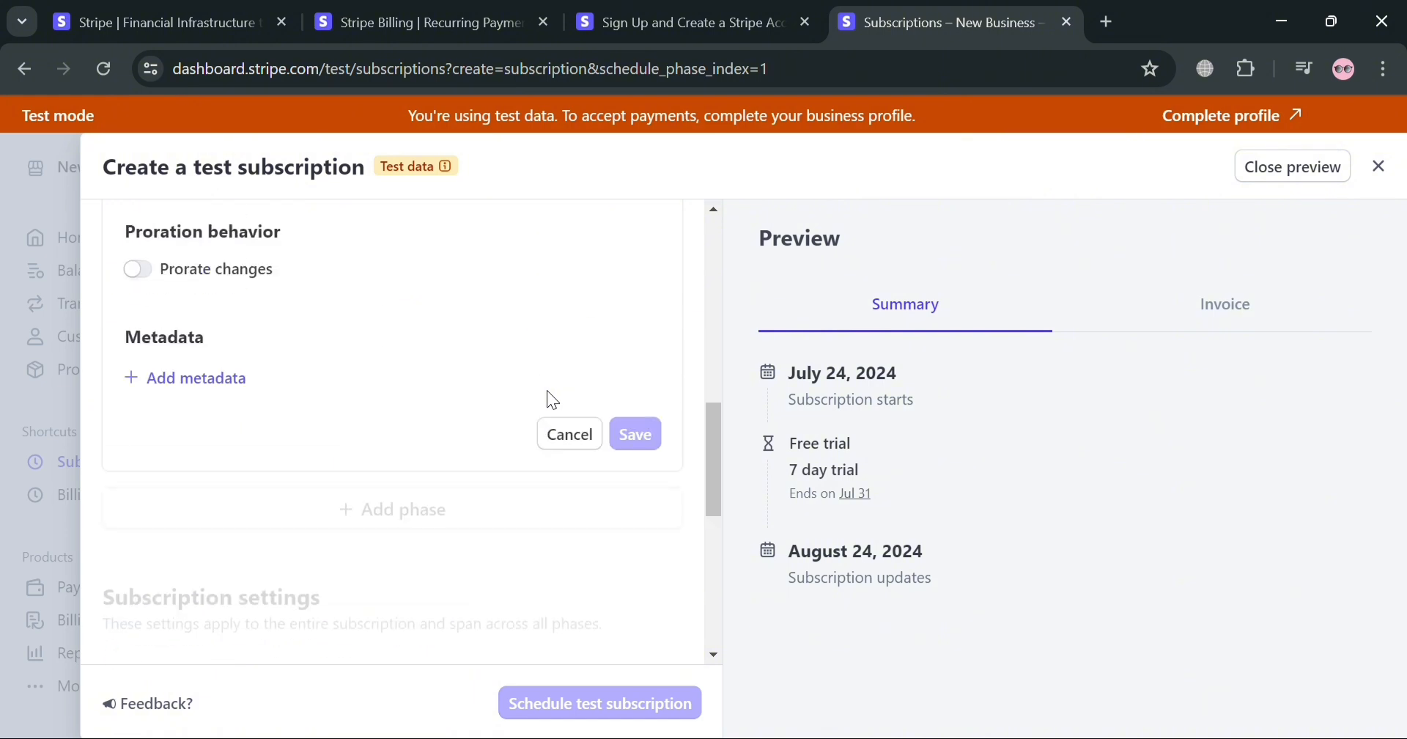
click(574, 447)
Try emailing the invoice for manual payment and return to automatically charging a payment method on file
scroll(271, 454, down, 5)
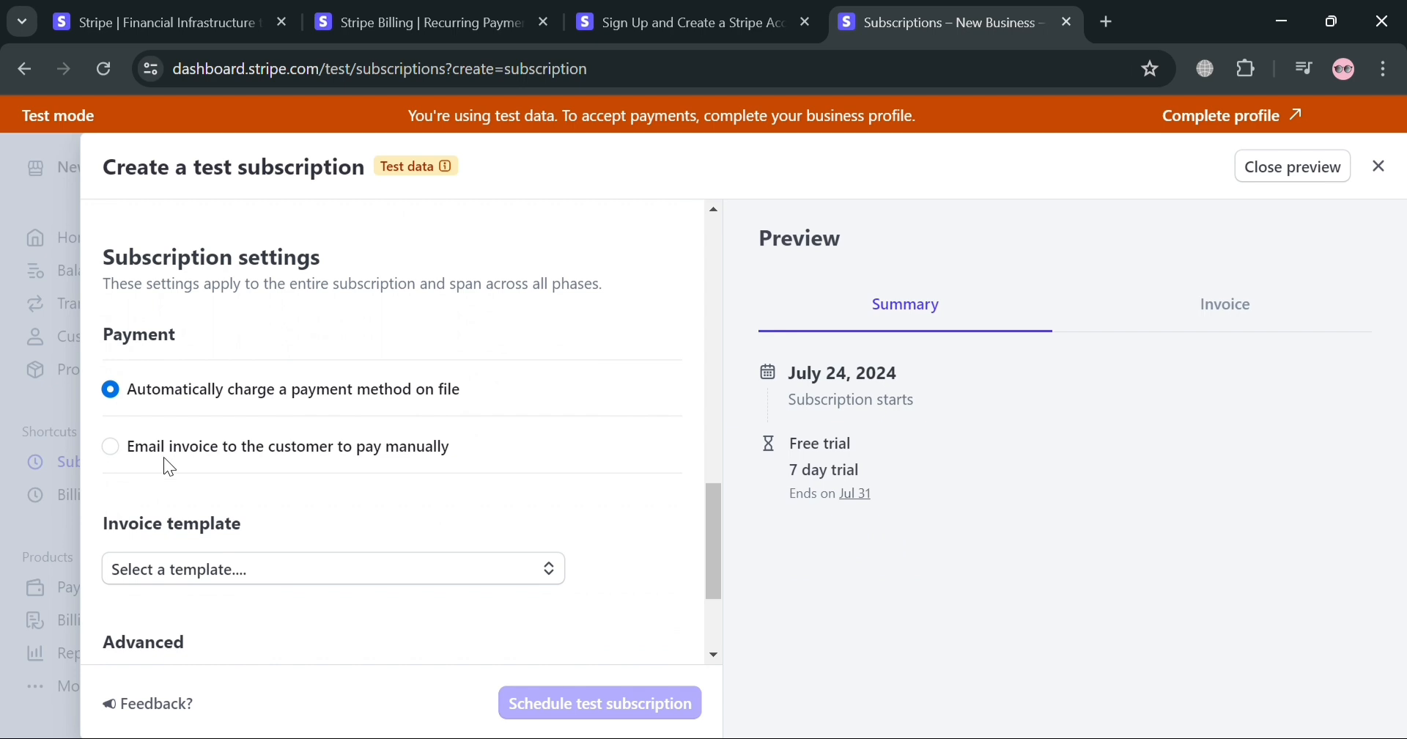
click(109, 447)
click(111, 391)
Examine the invoice template choices without selecting a template
scroll(294, 443, down, 3)
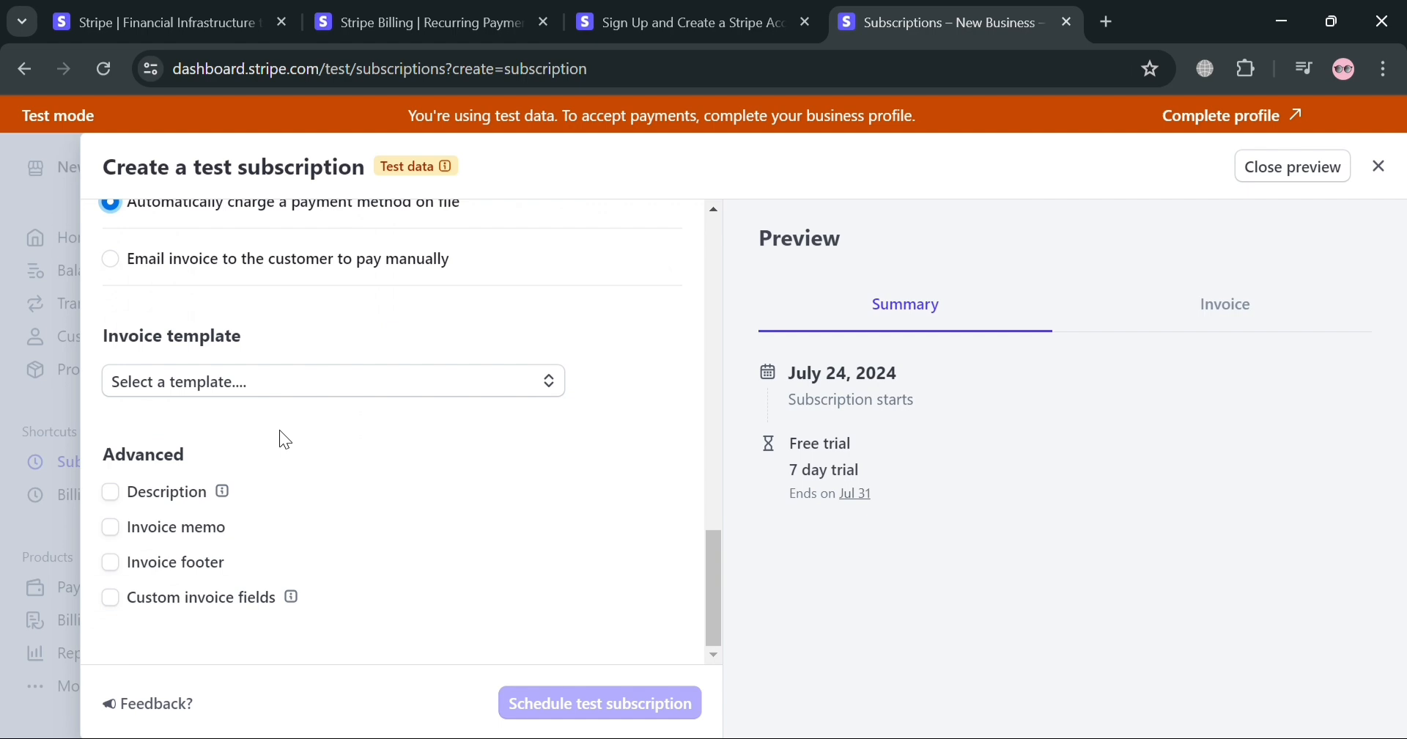
click(485, 394)
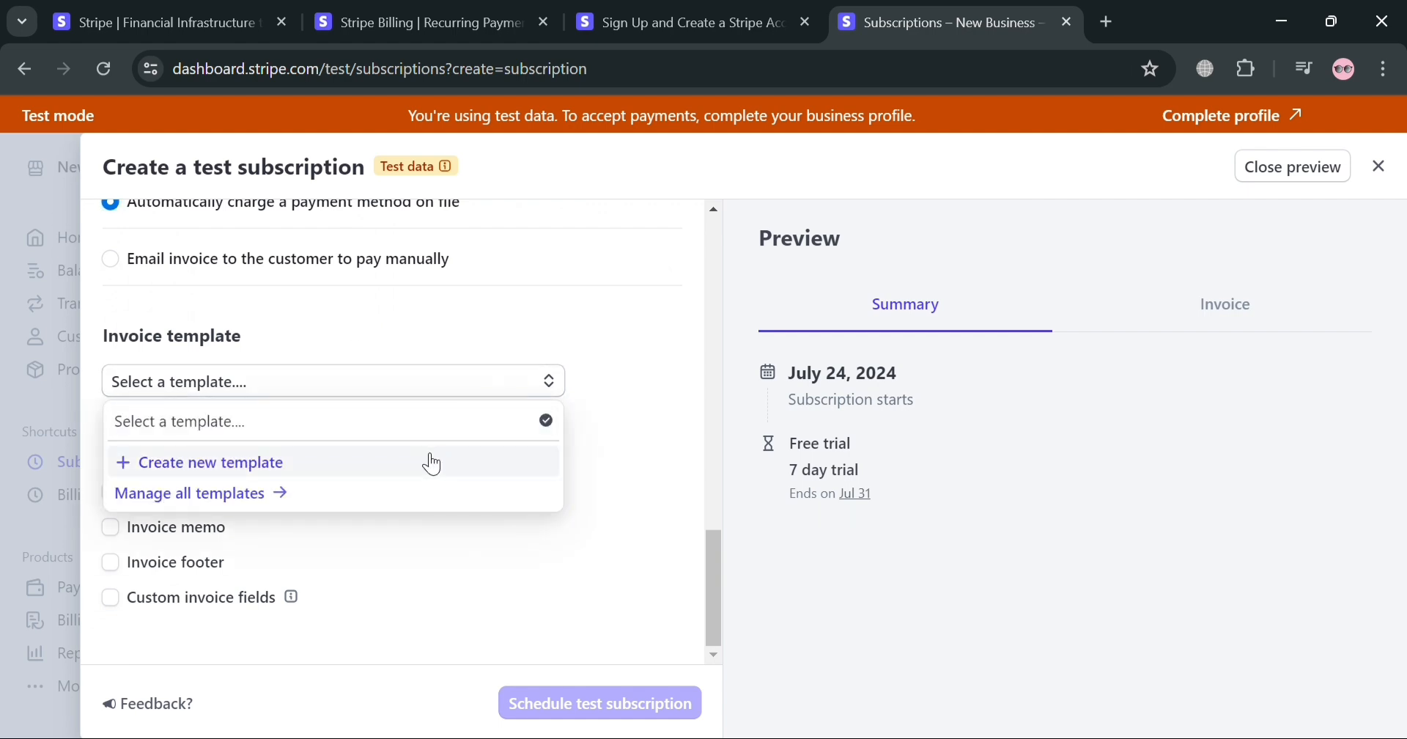
click(485, 510)
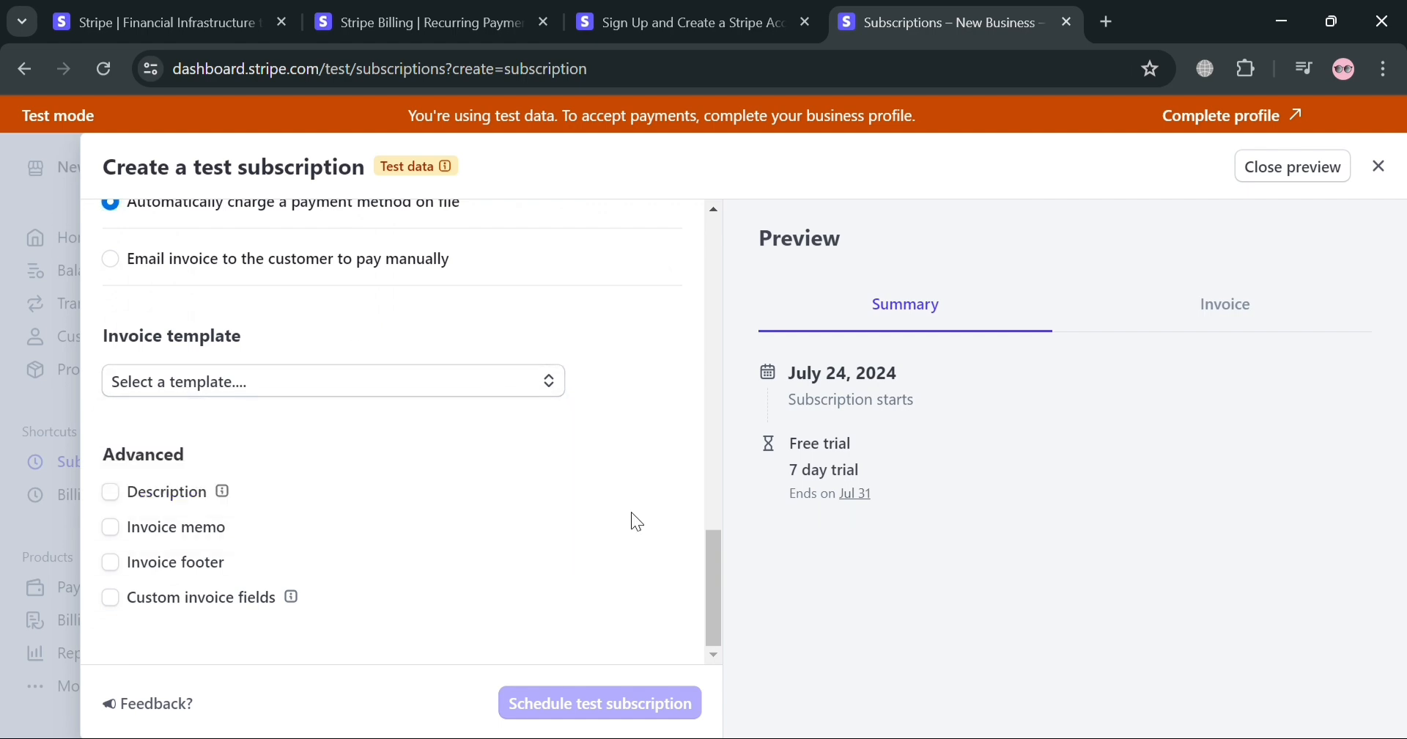
click(343, 392)
click(336, 431)
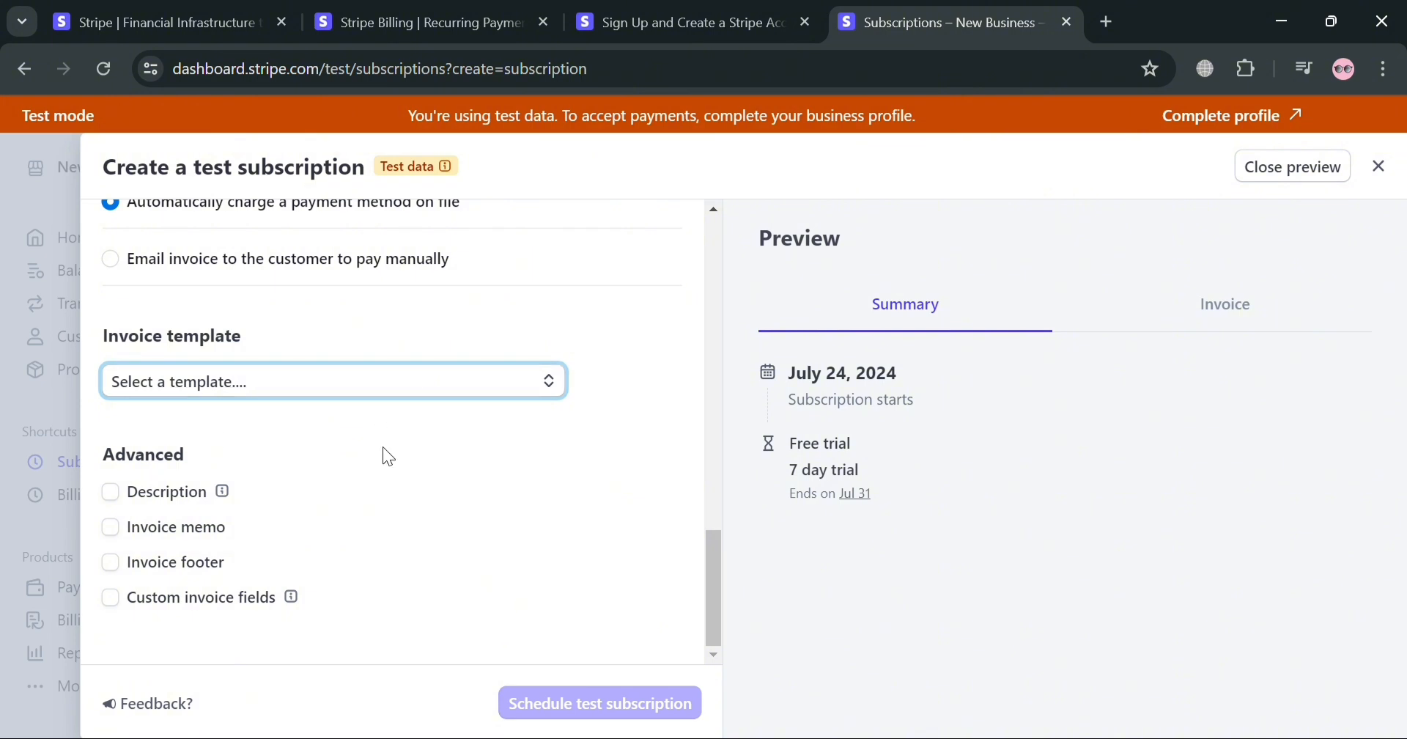
Enable the subscription description and the invoice memo, and enter "Thanks for subscribing!" as the memo
click(111, 493)
scroll(241, 491, down, 1)
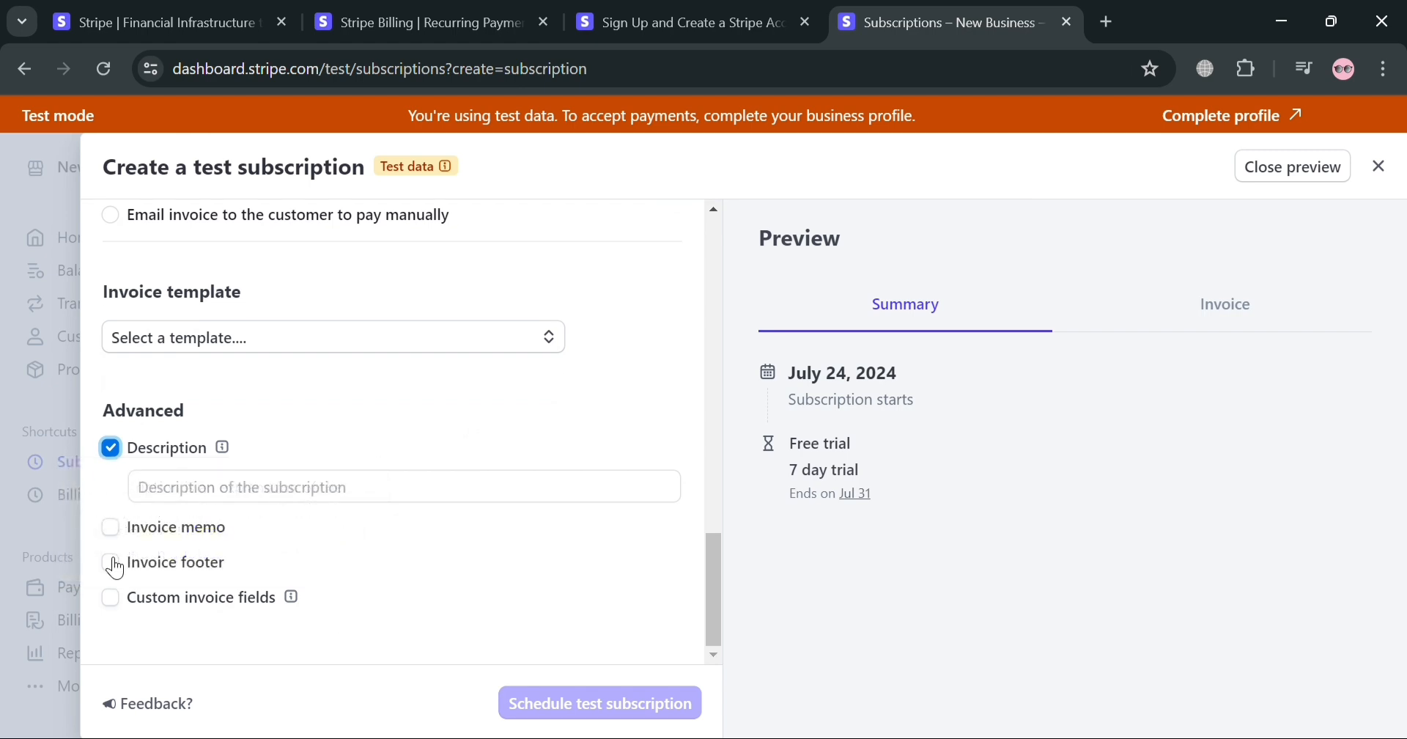
click(110, 527)
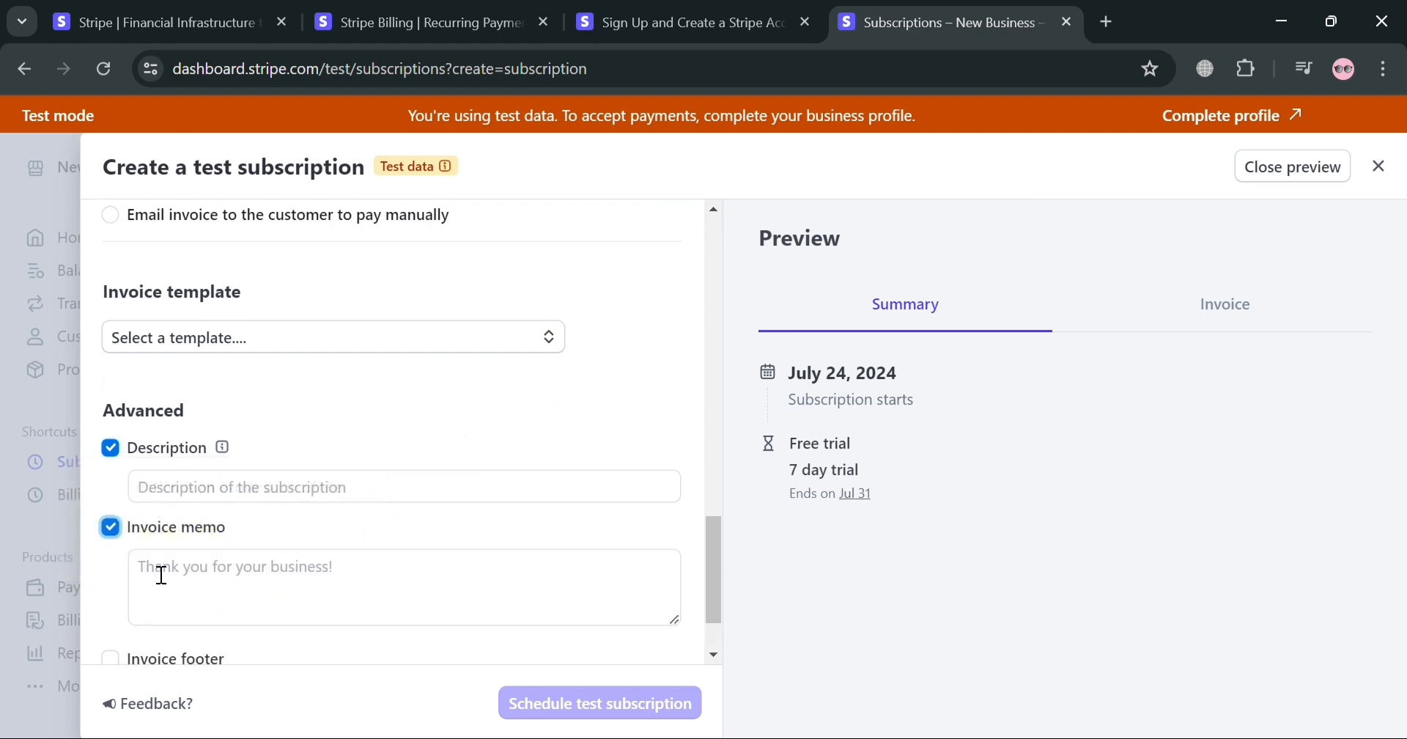
click(378, 592)
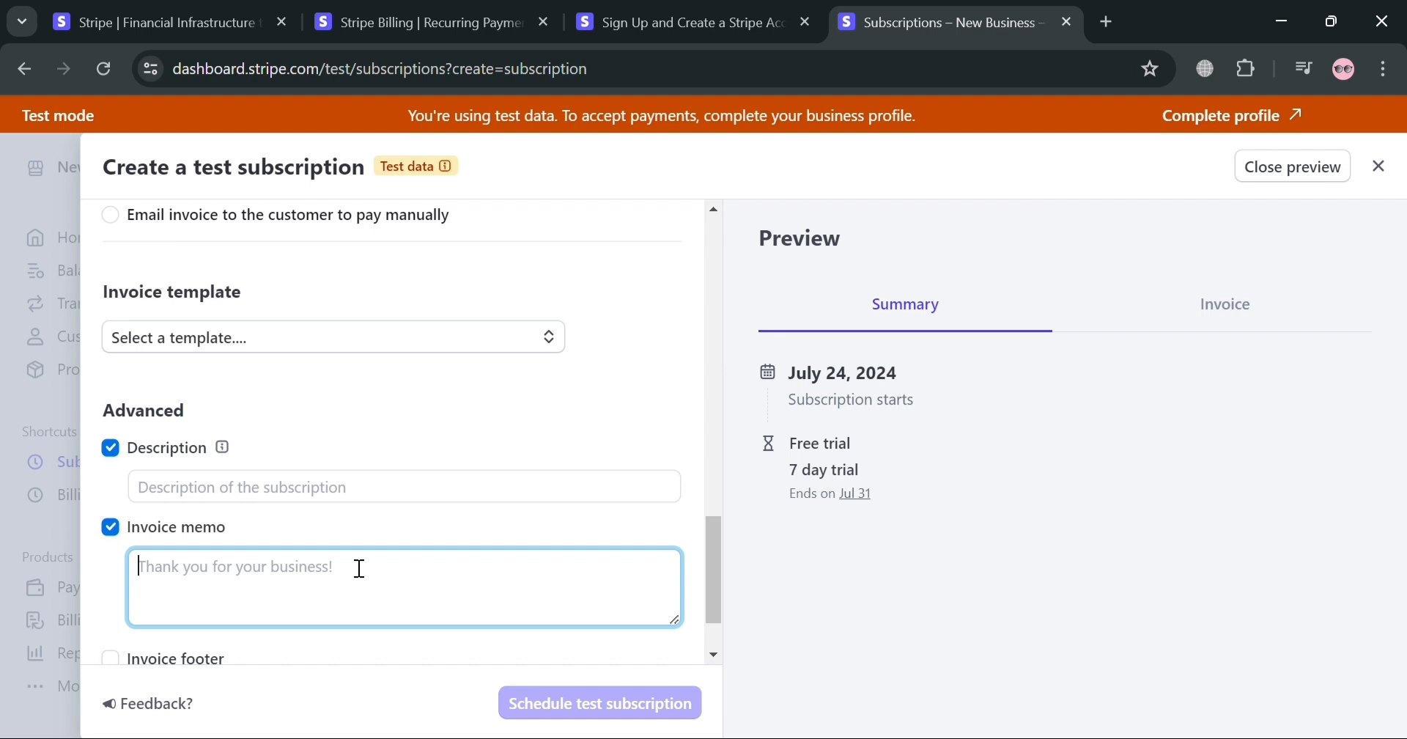
text(Thanks)
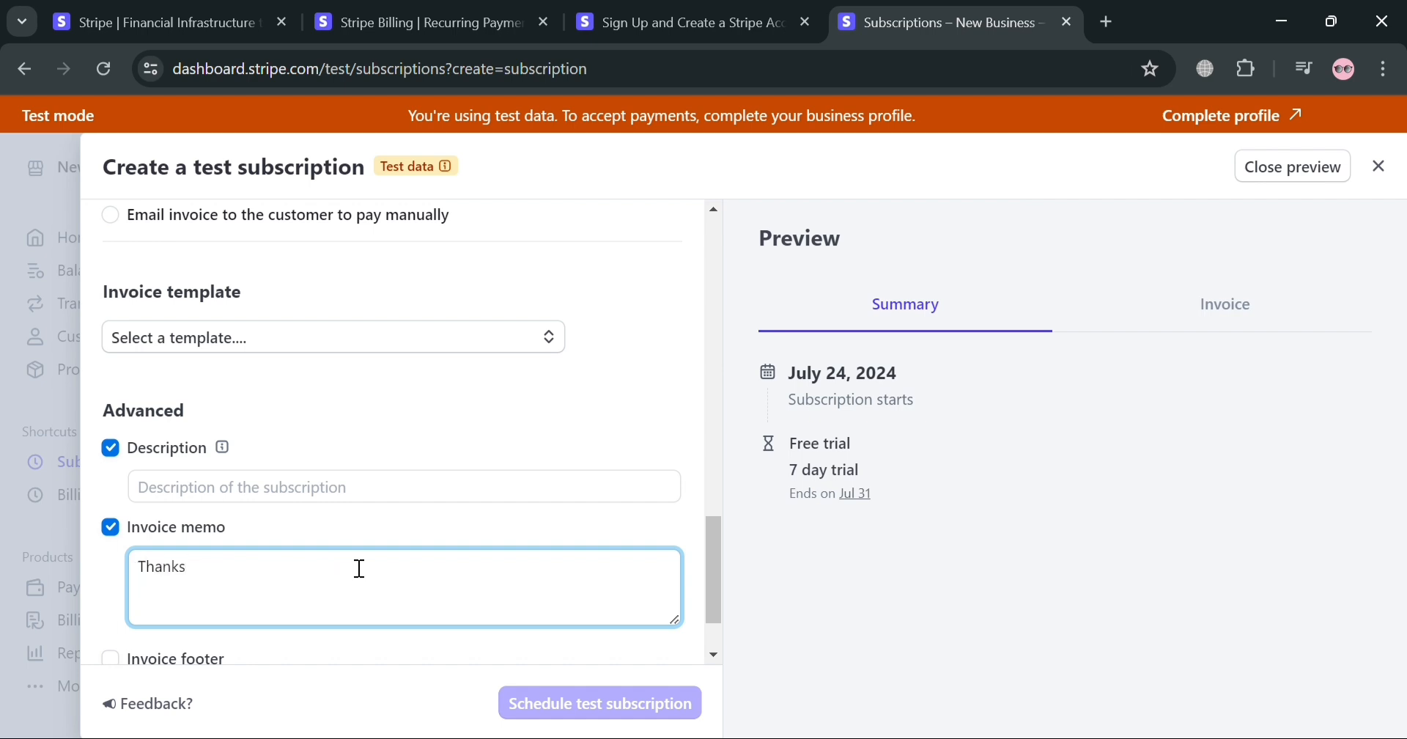
text( for subscribing!)
click(317, 495)
Try the invoice footer and custom invoice fields options, and switch both off again
scroll(404, 643, down, 1)
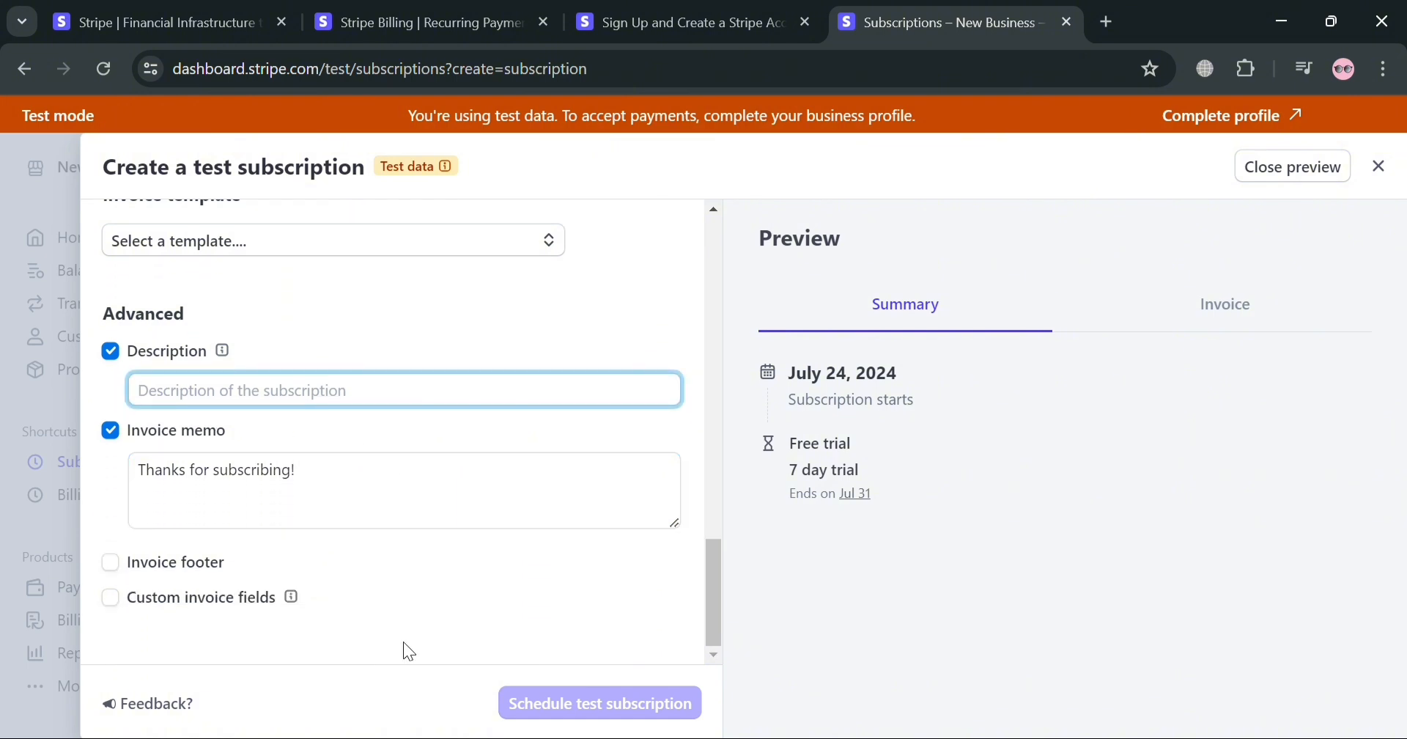
click(204, 561)
scroll(177, 574, down, 1)
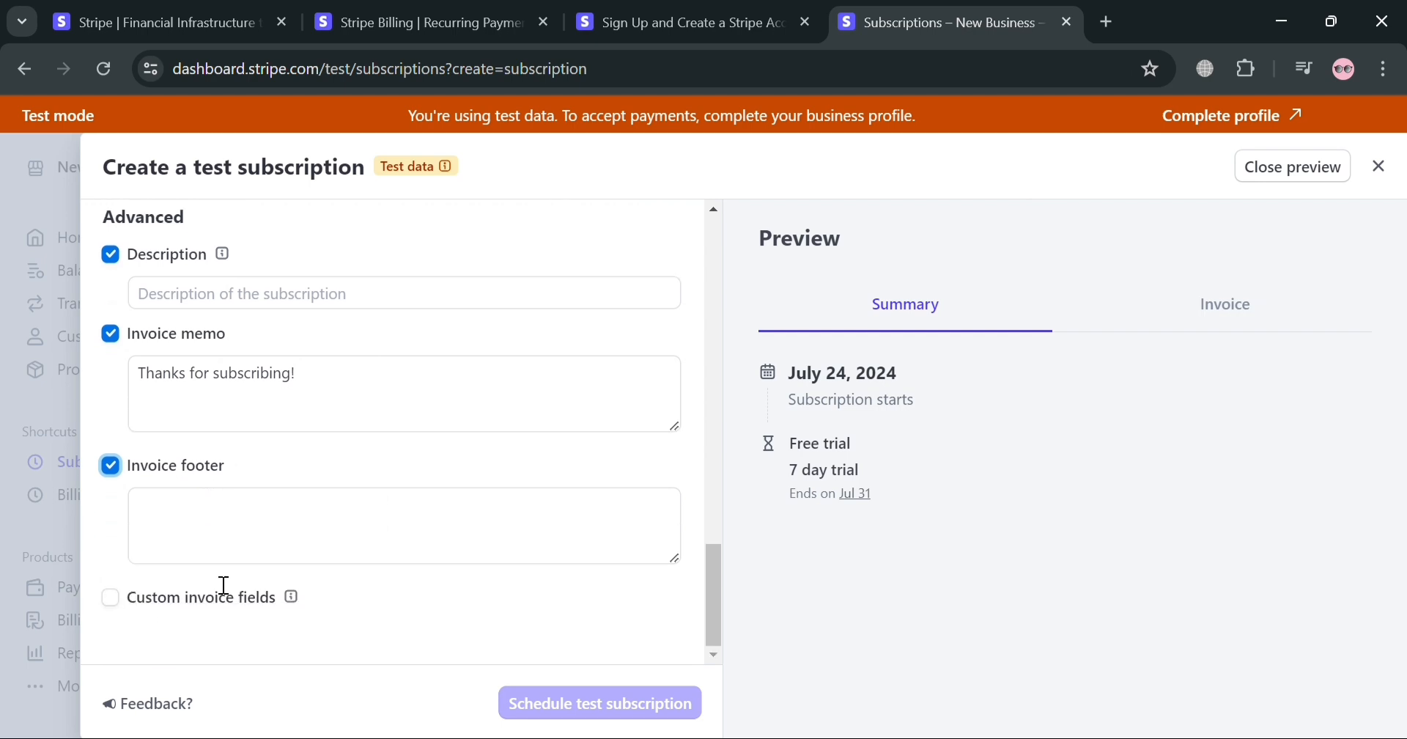
click(120, 475)
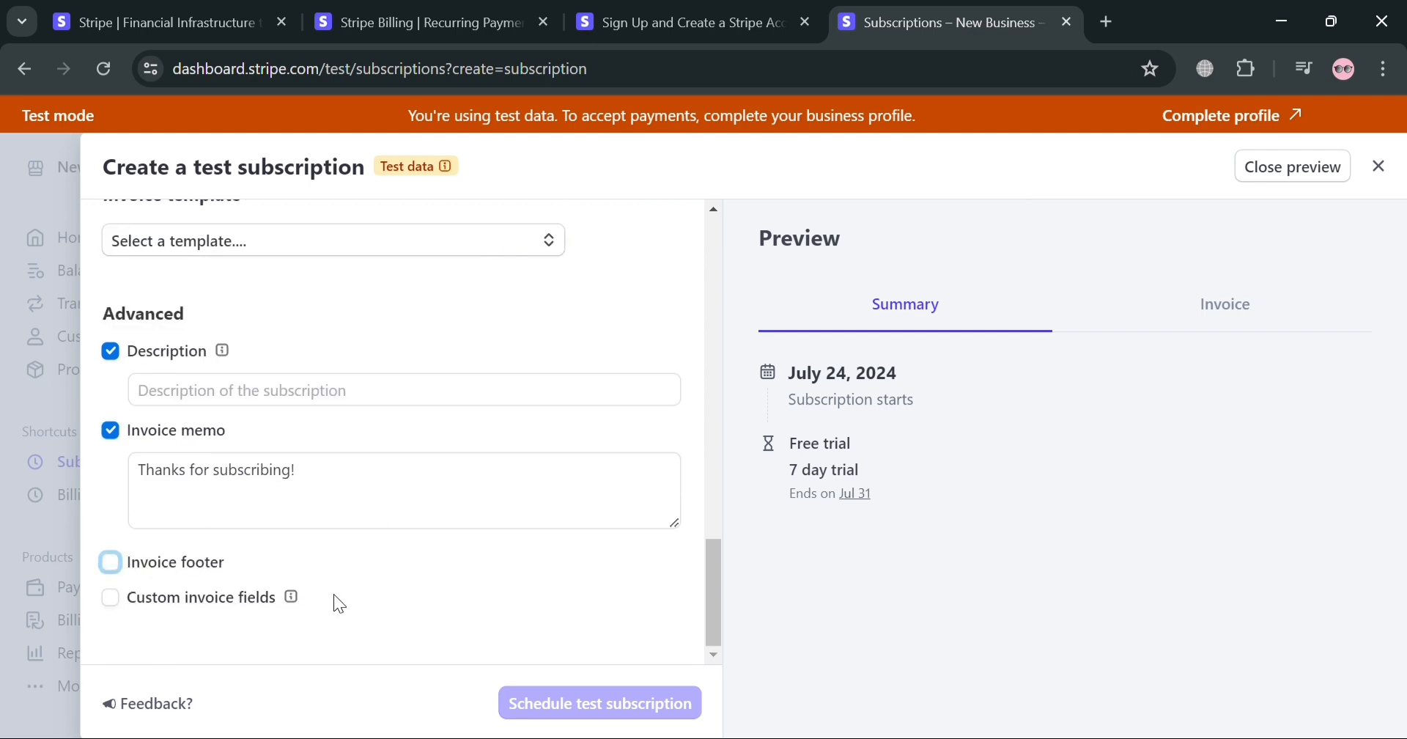
click(110, 597)
scroll(274, 603, down, 1)
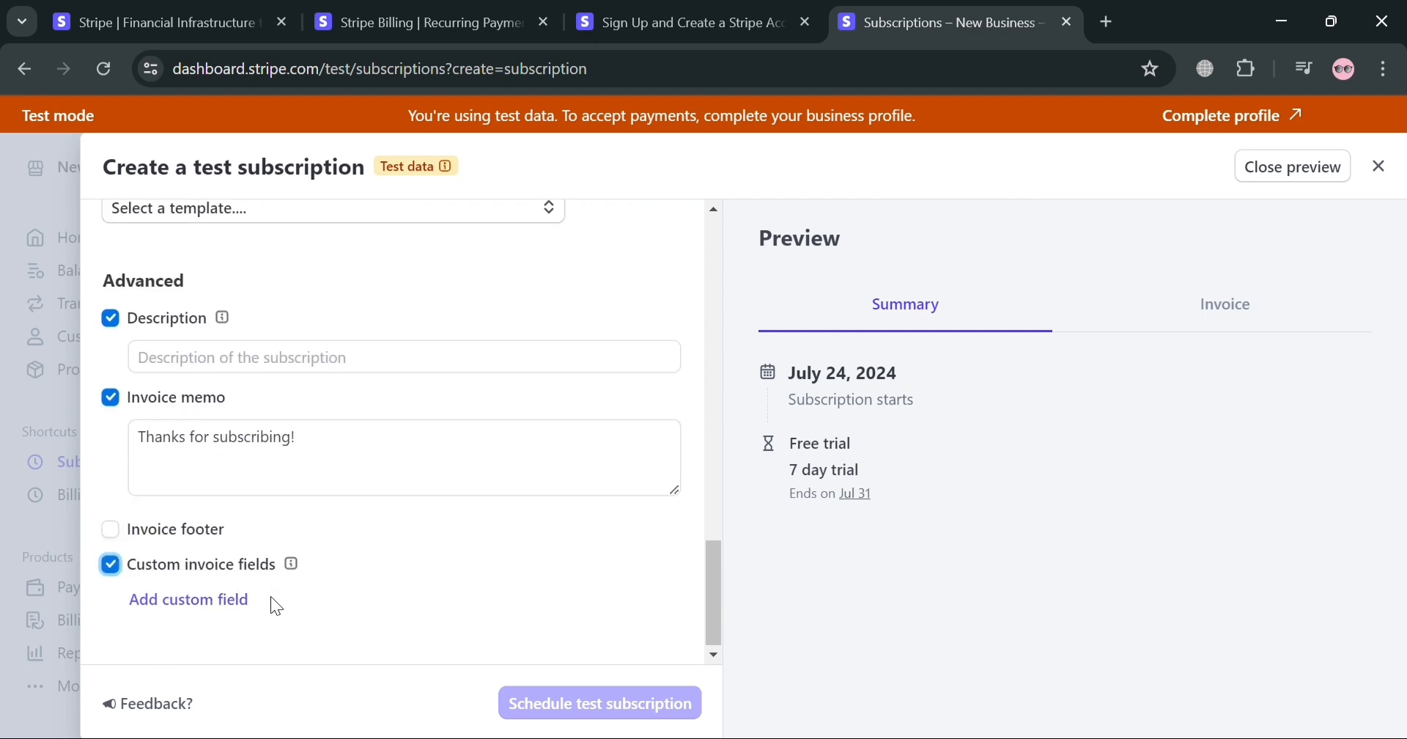
click(110, 562)
View the page for managing all invoice templates and return to the test subscription form
drag(709, 591, 744, 450)
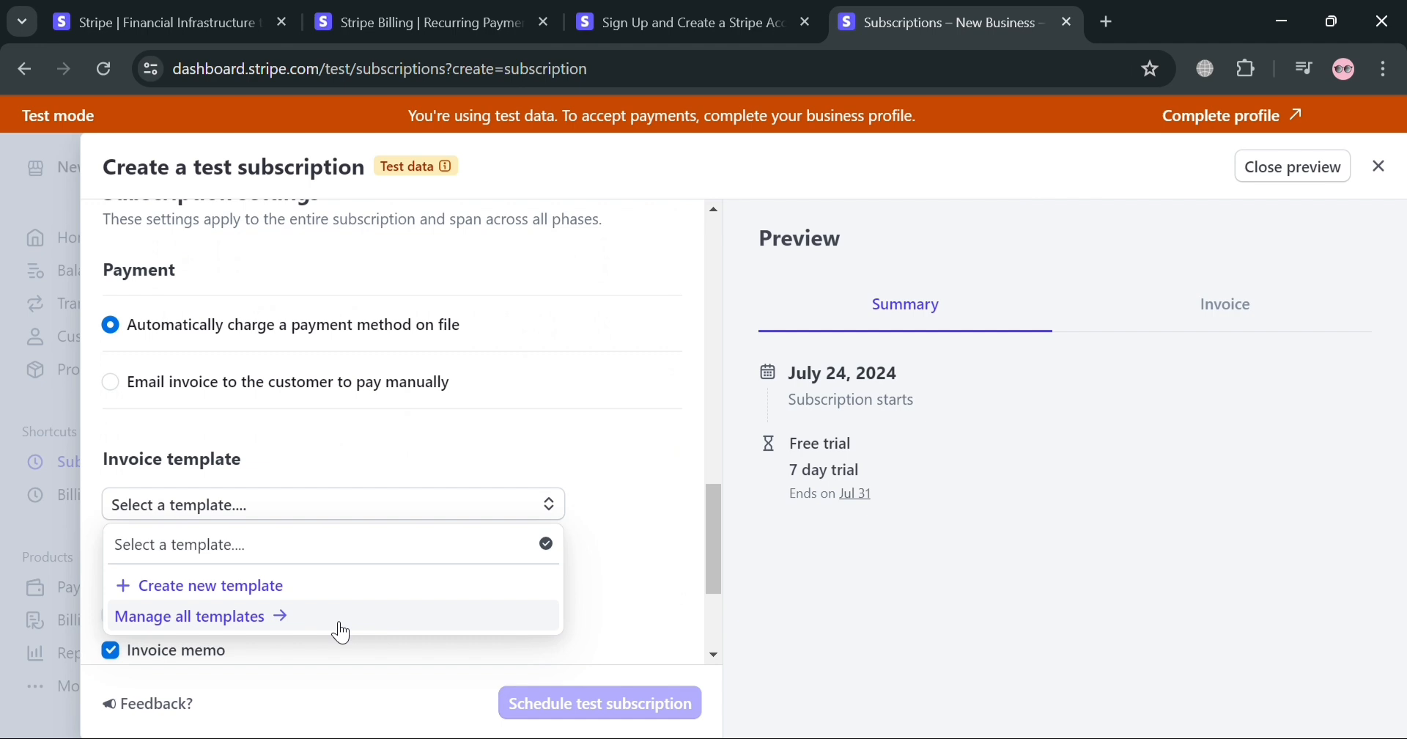
click(297, 621)
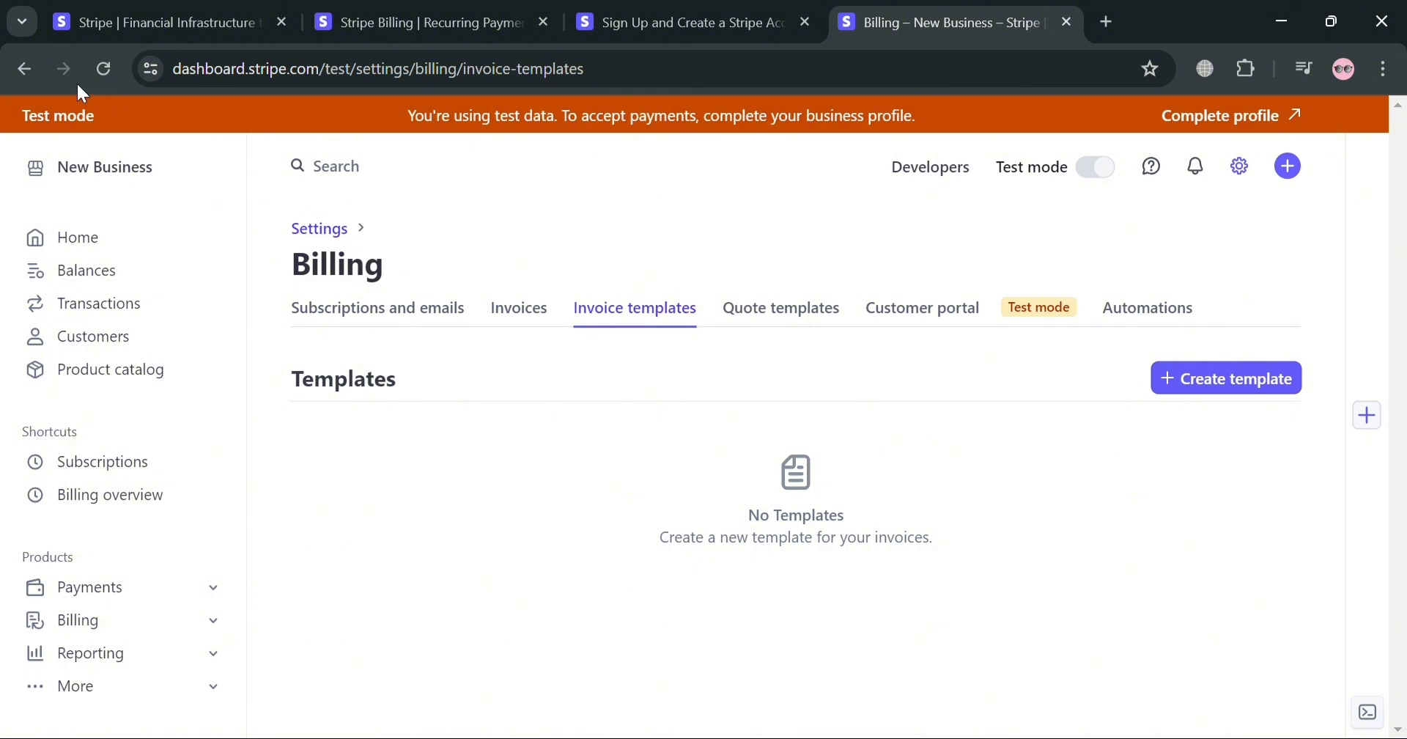
click(25, 69)
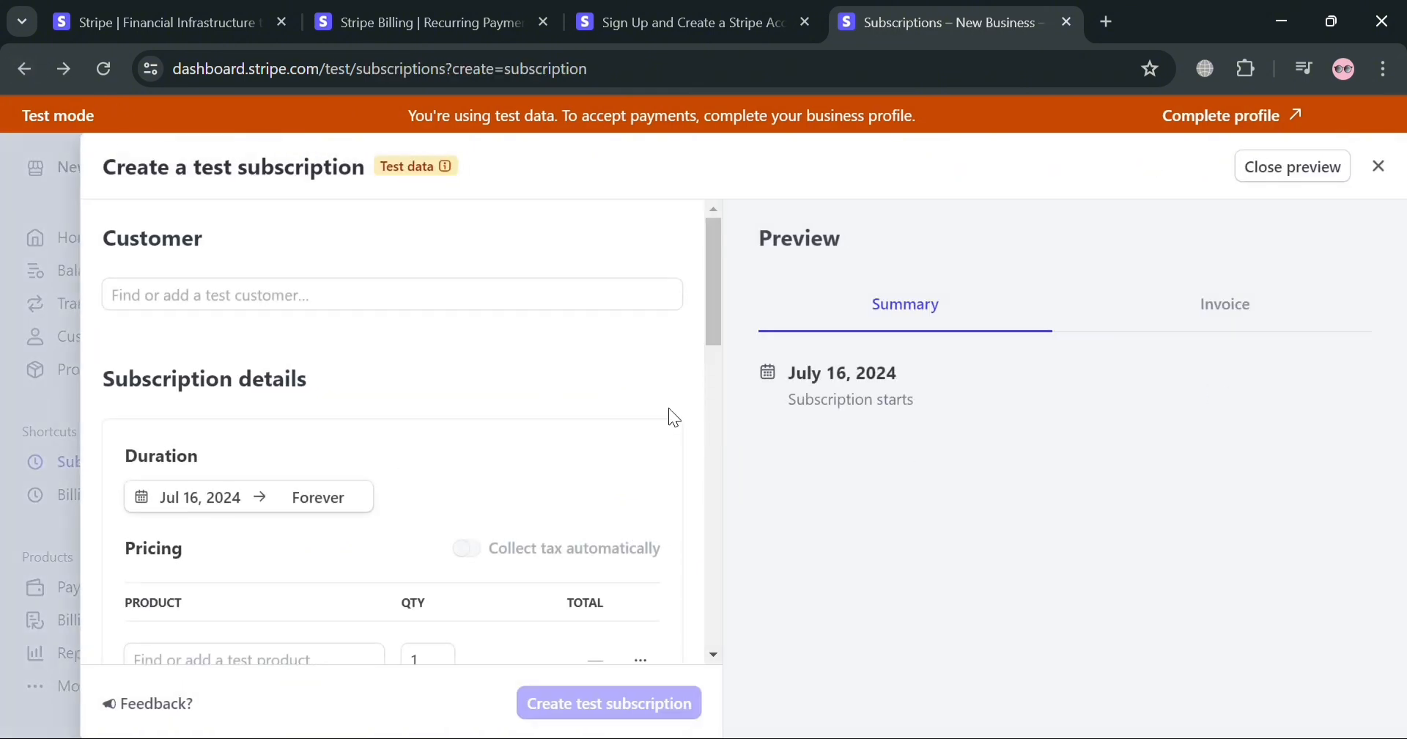
Set a 7-day free trial that pauses the subscription if the trial ends without a payment method
scroll(669, 407, down, 1)
scroll(367, 428, down, 8)
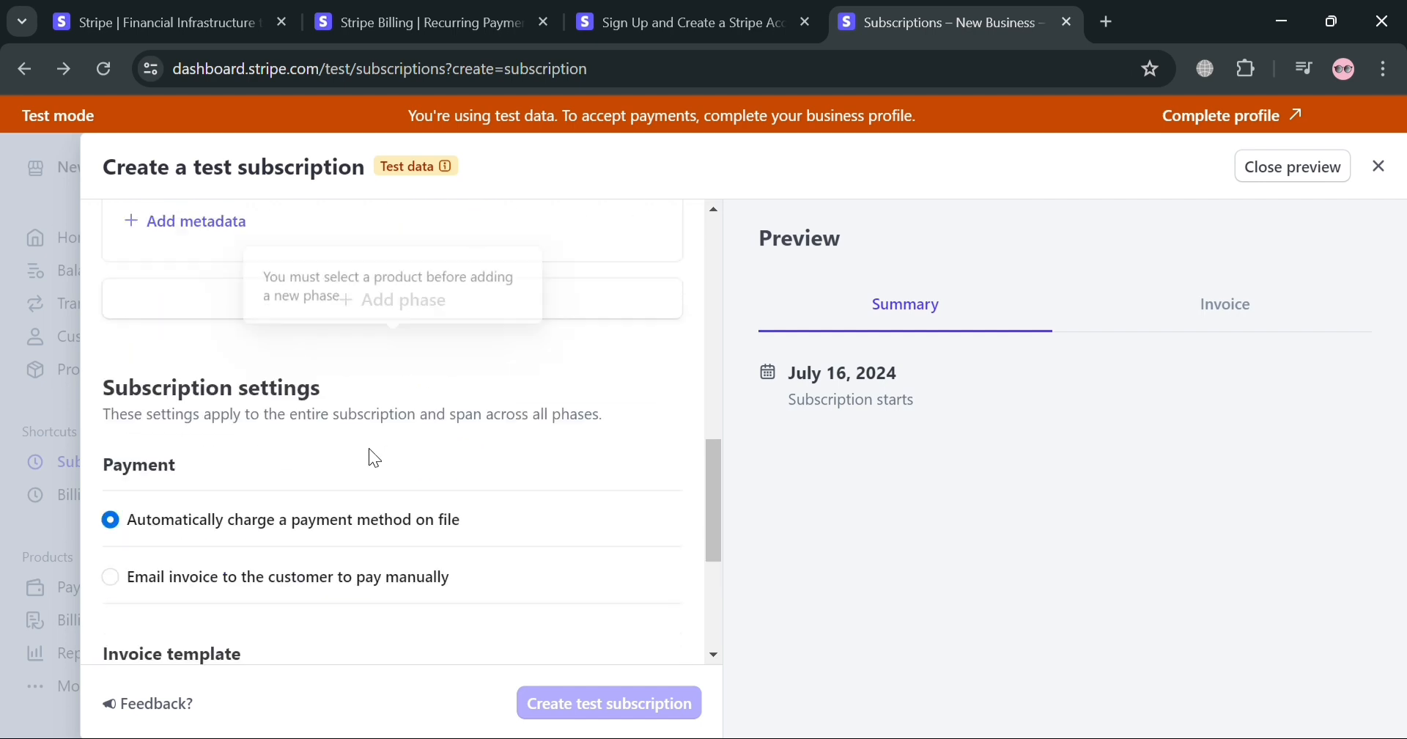
scroll(379, 481, down, 4)
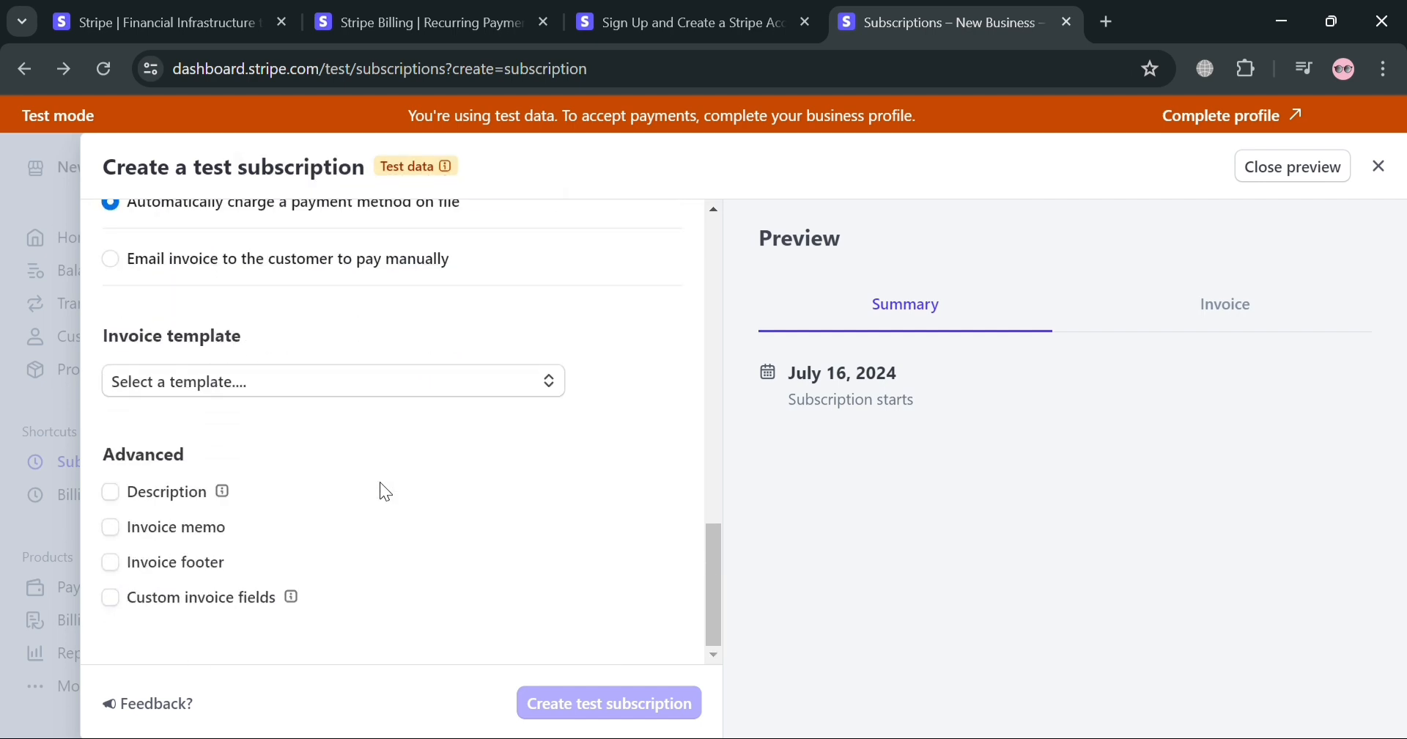
scroll(649, 516, up, 6)
scroll(649, 515, up, 10)
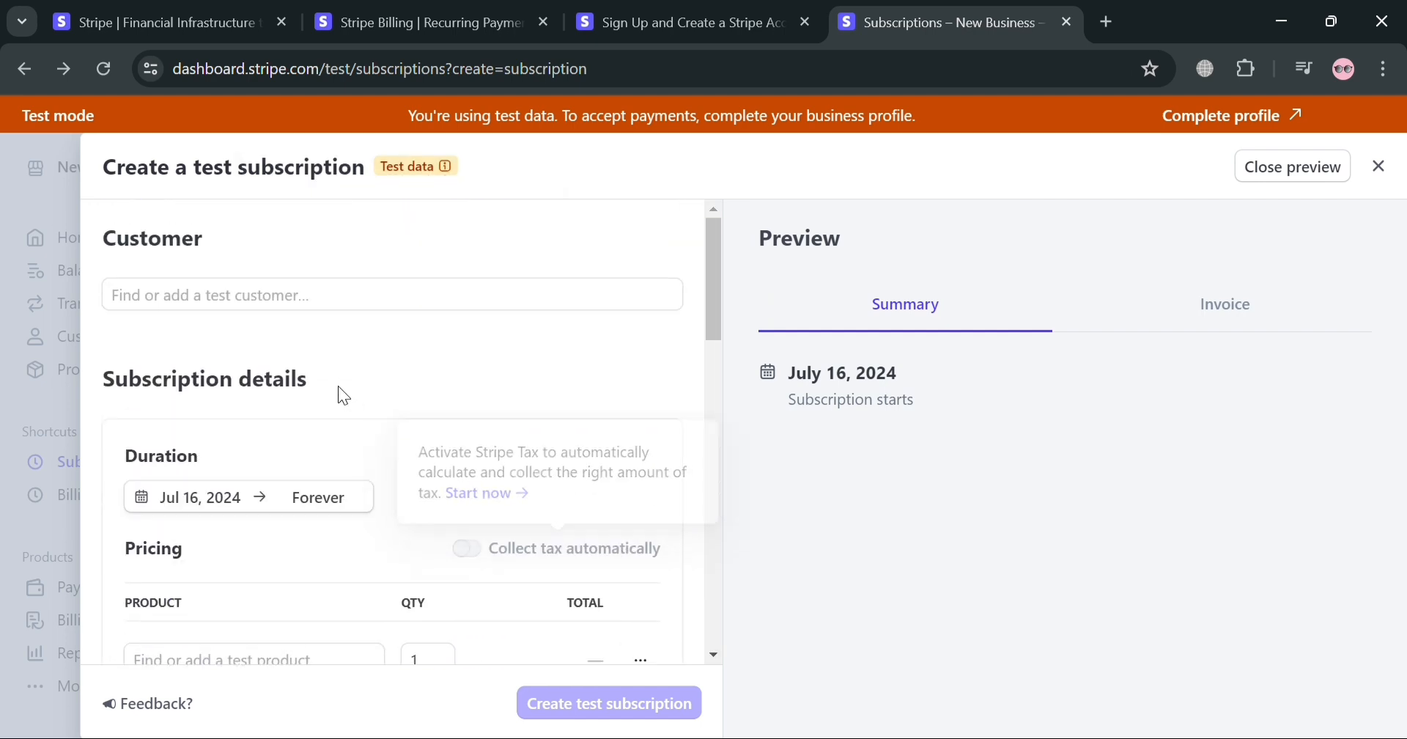
click(333, 296)
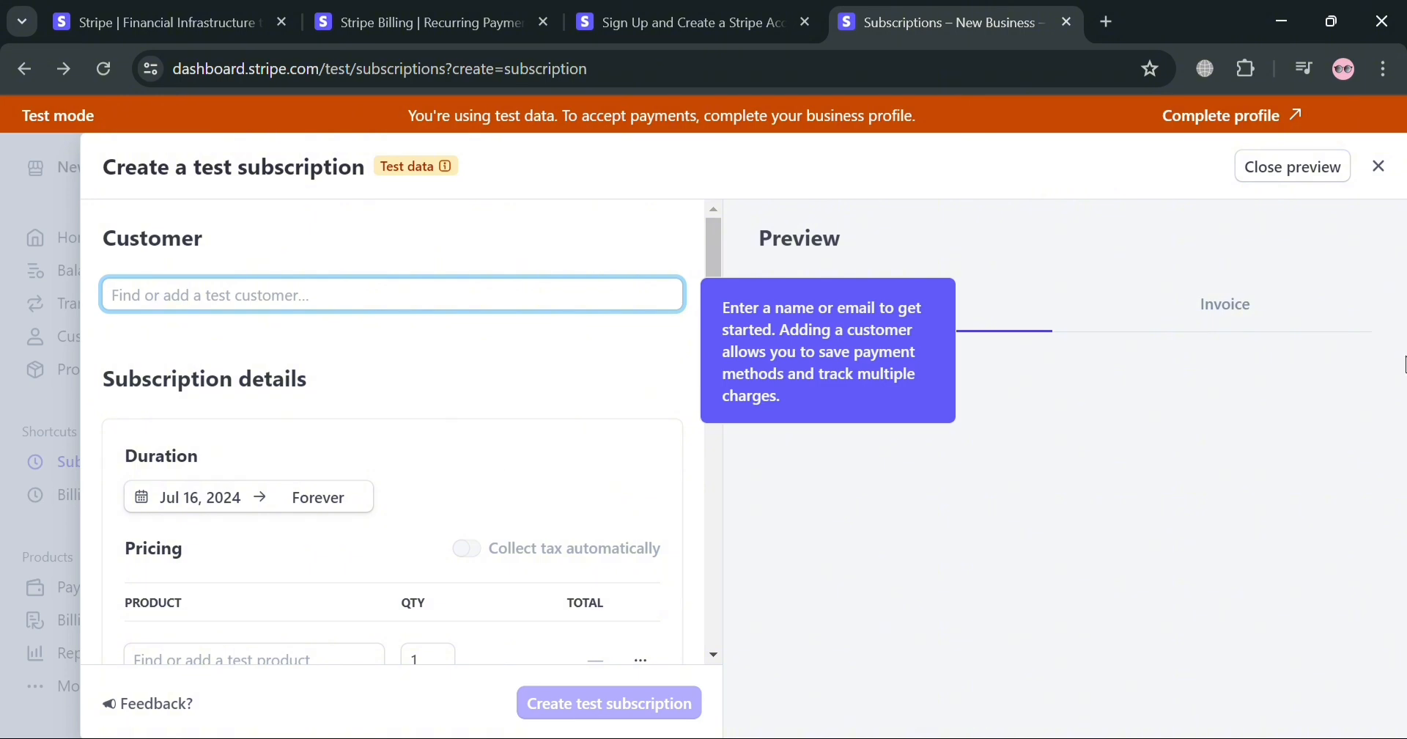
scroll(307, 570, down, 10)
scroll(242, 440, up, 6)
click(189, 412)
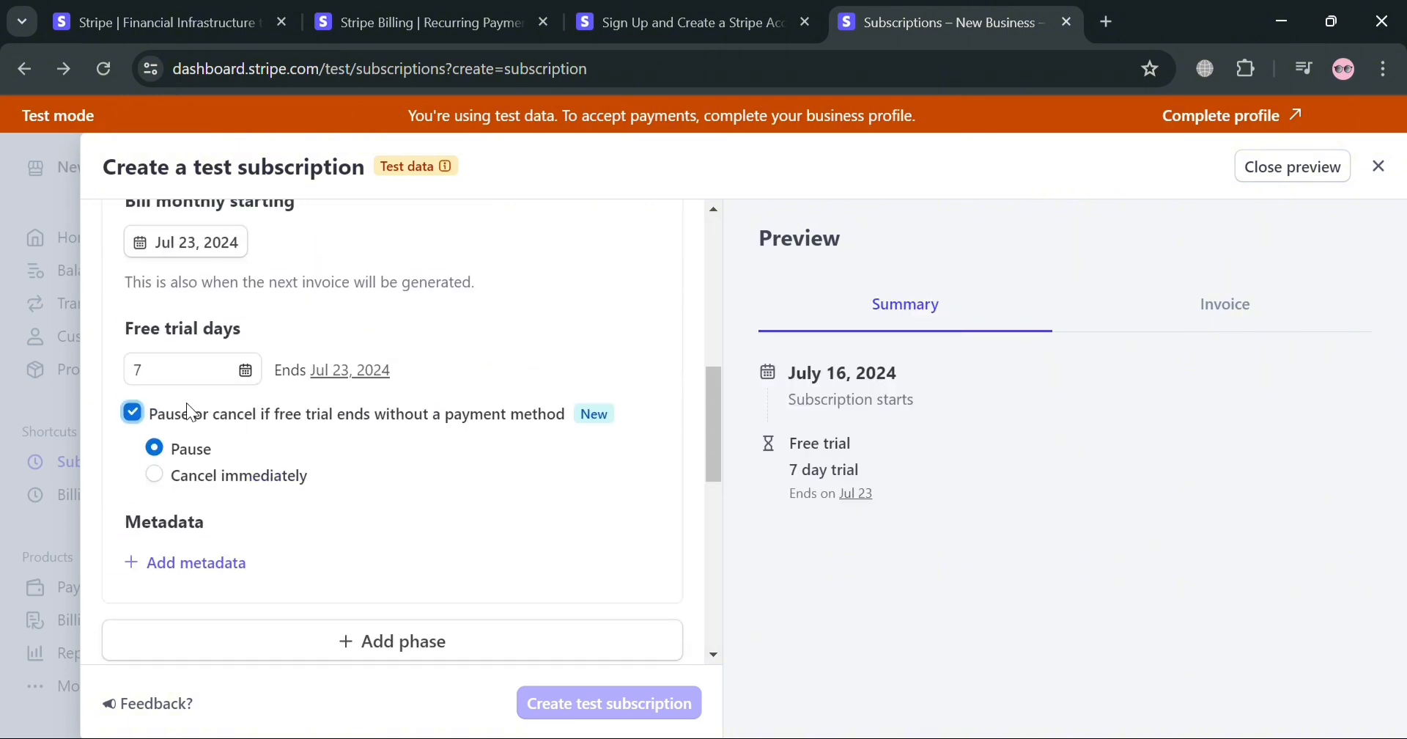
Start a new invoice template for the subscription and name it "Invoice Template"
scroll(211, 592, down, 10)
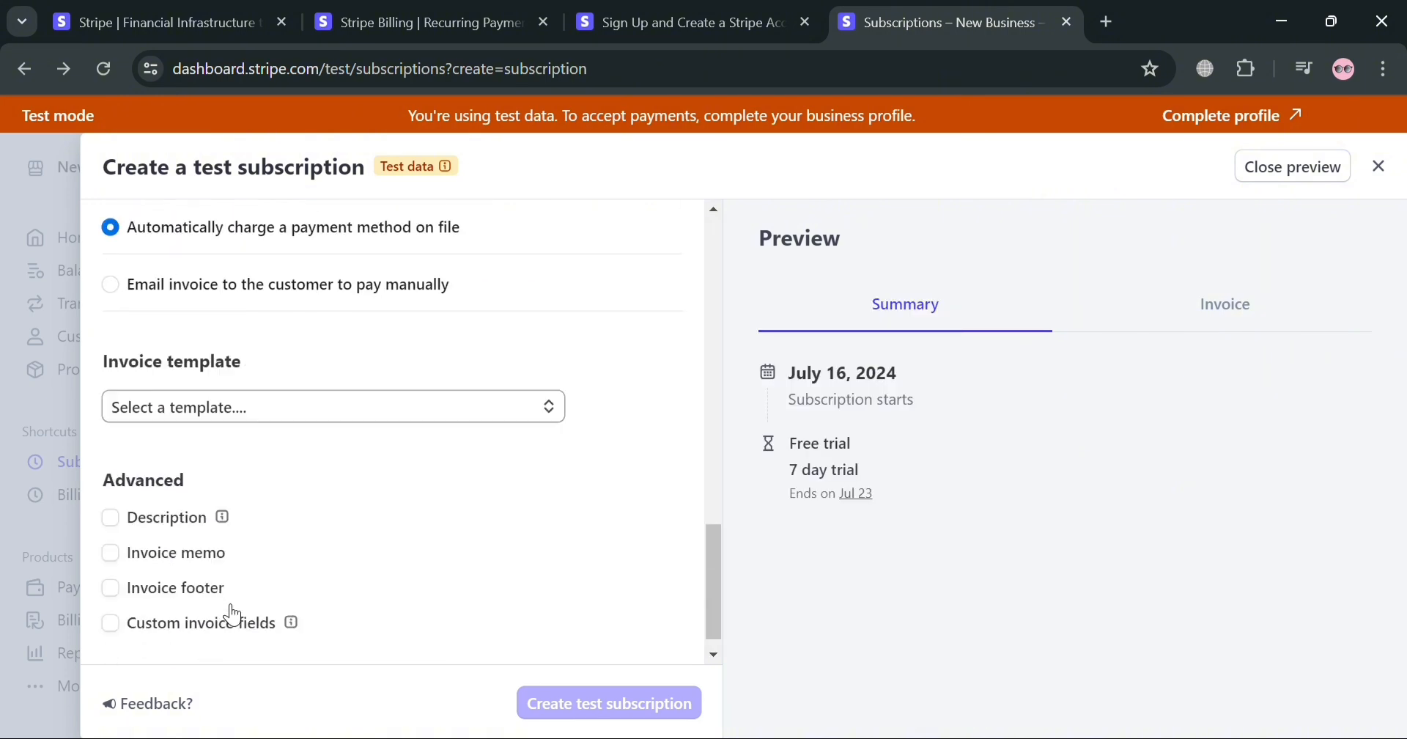
click(293, 382)
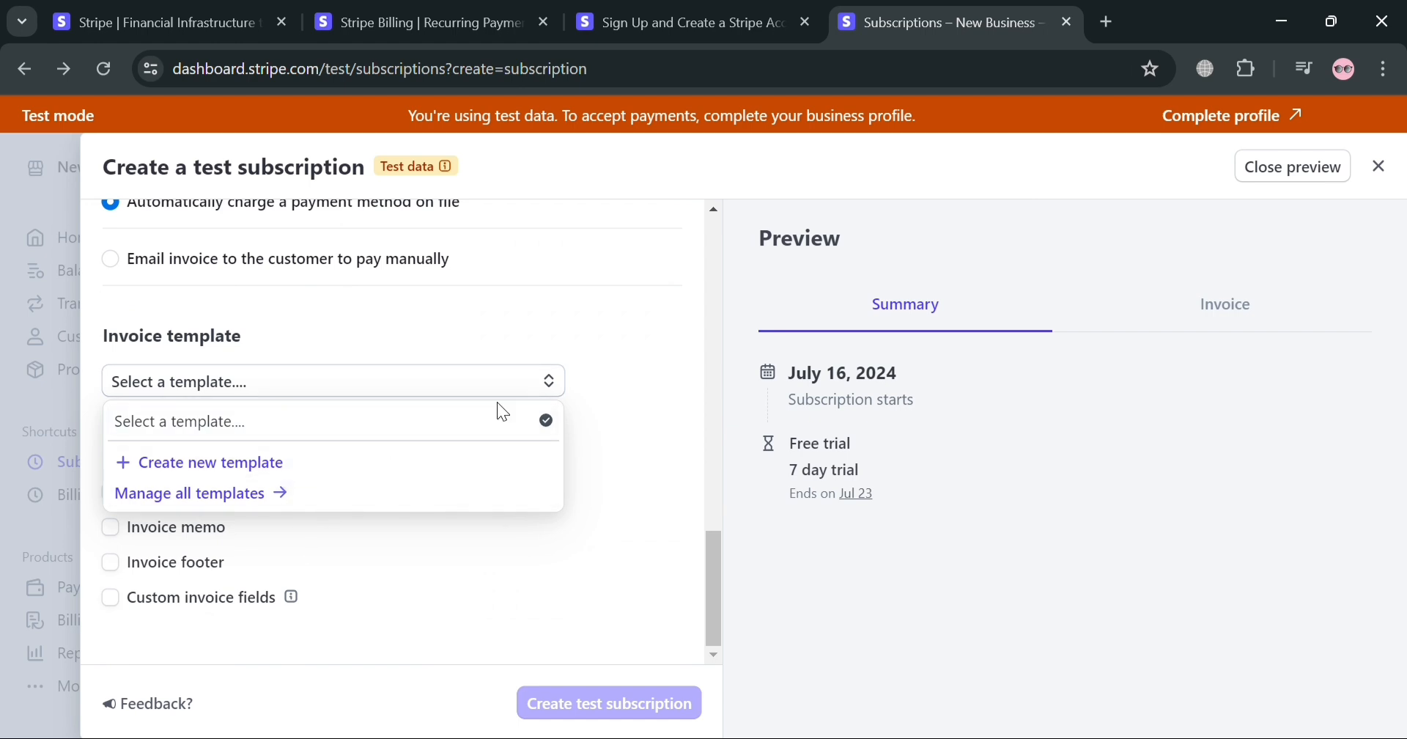
click(436, 464)
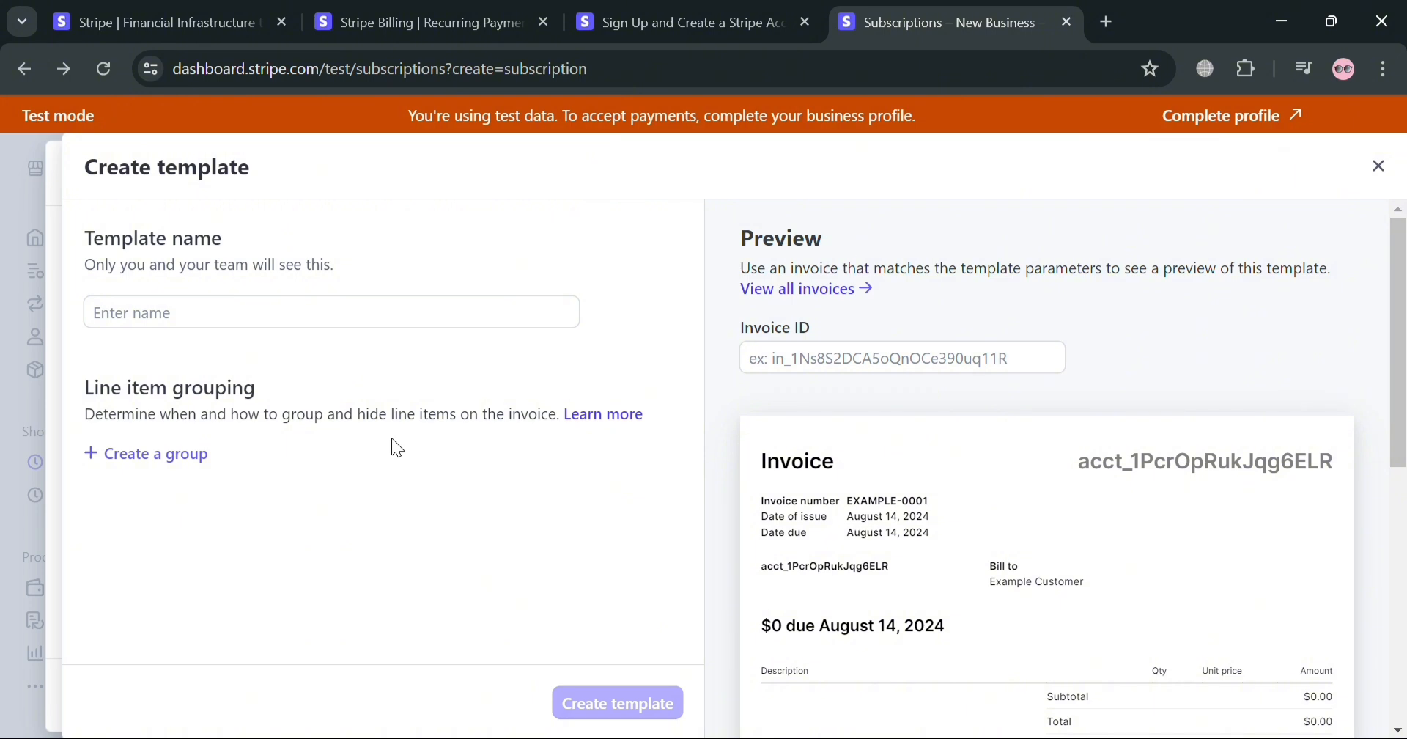
scroll(1006, 539, down, 2)
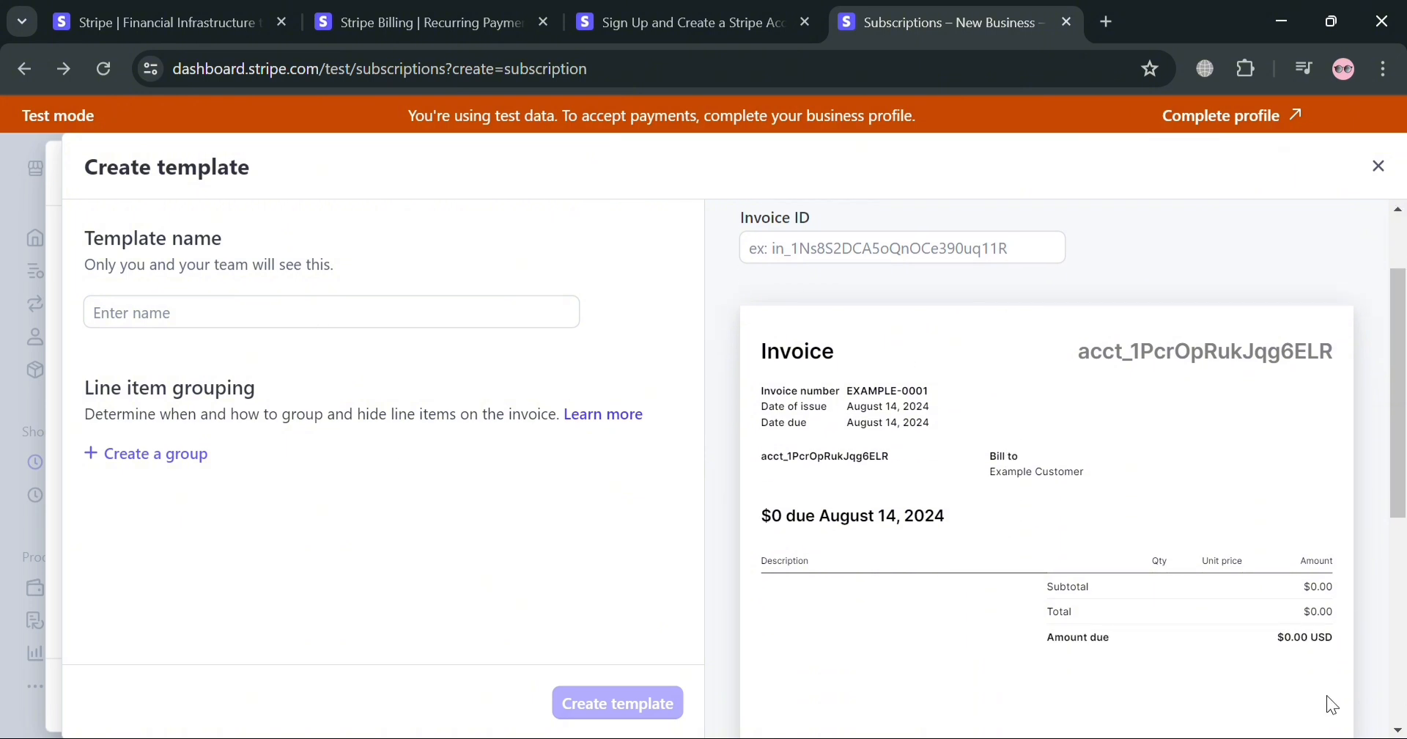
scroll(1357, 569, up, 2)
click(484, 328)
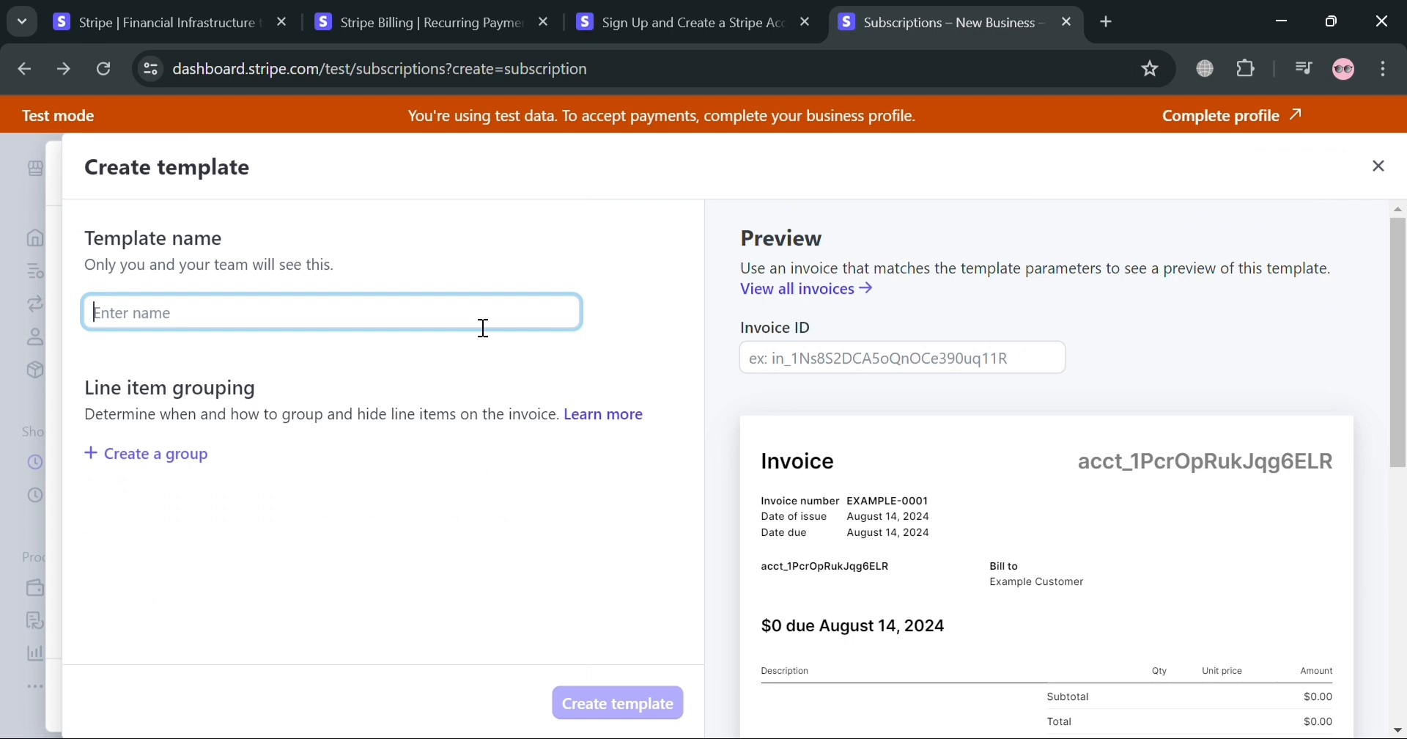
text(Invoice Template)
click(579, 597)
Enter an invoice ID for the preview of the new template
scroll(1065, 449, down, 5)
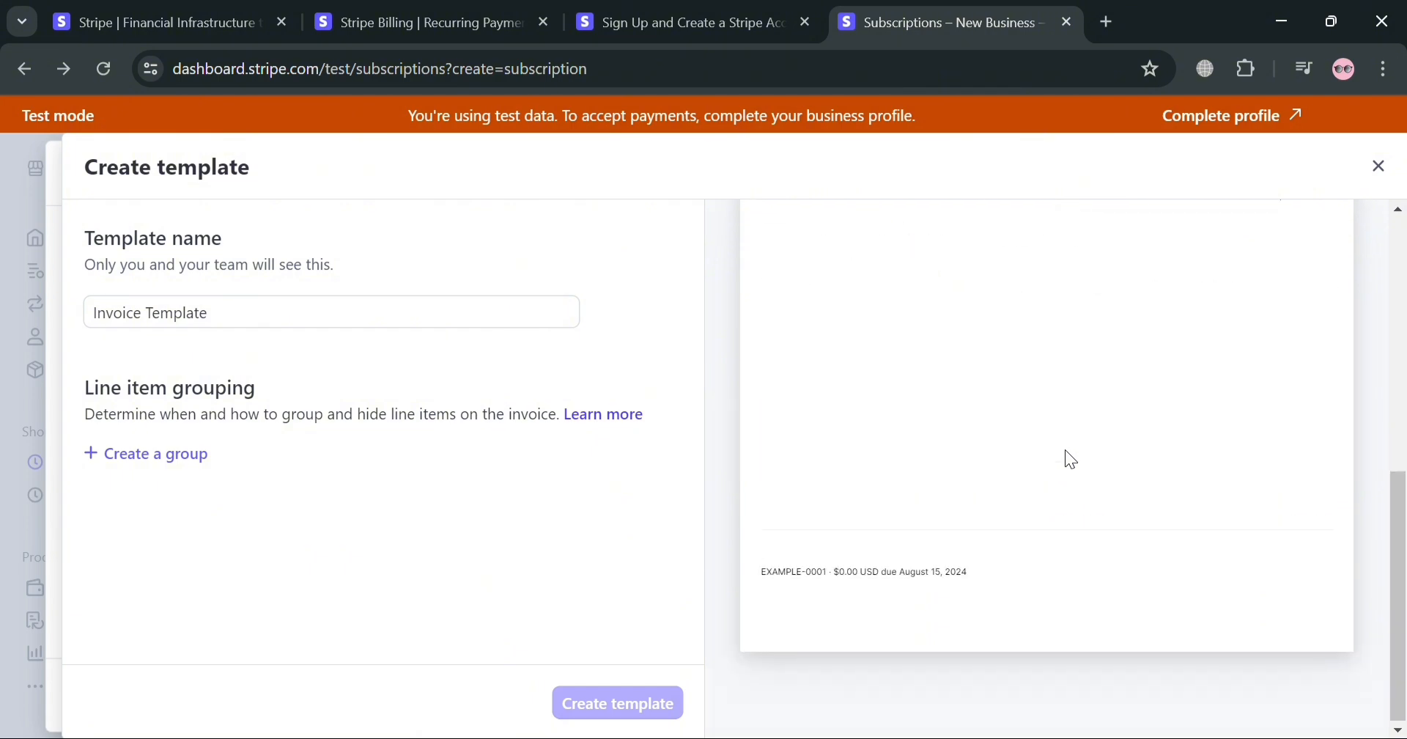
scroll(1071, 460, up, 5)
click(890, 370)
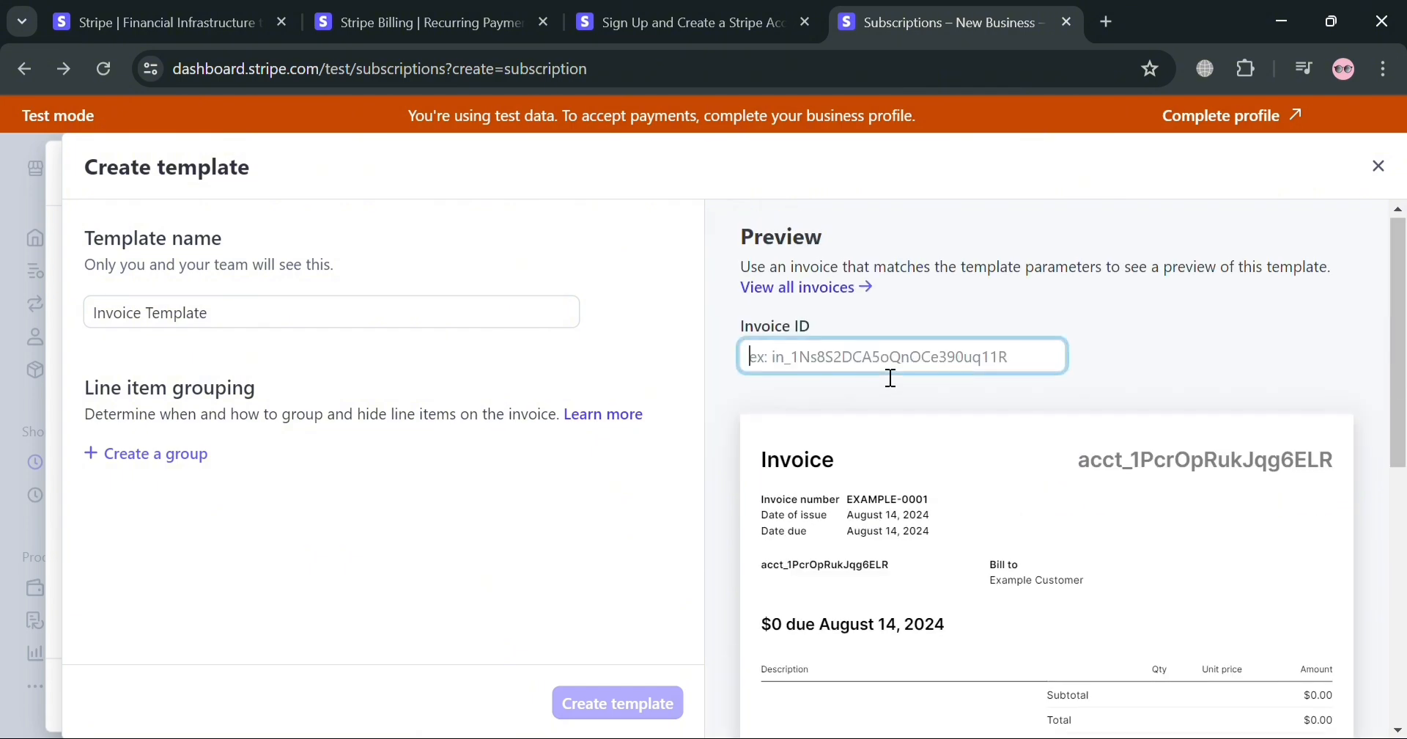
text(233)
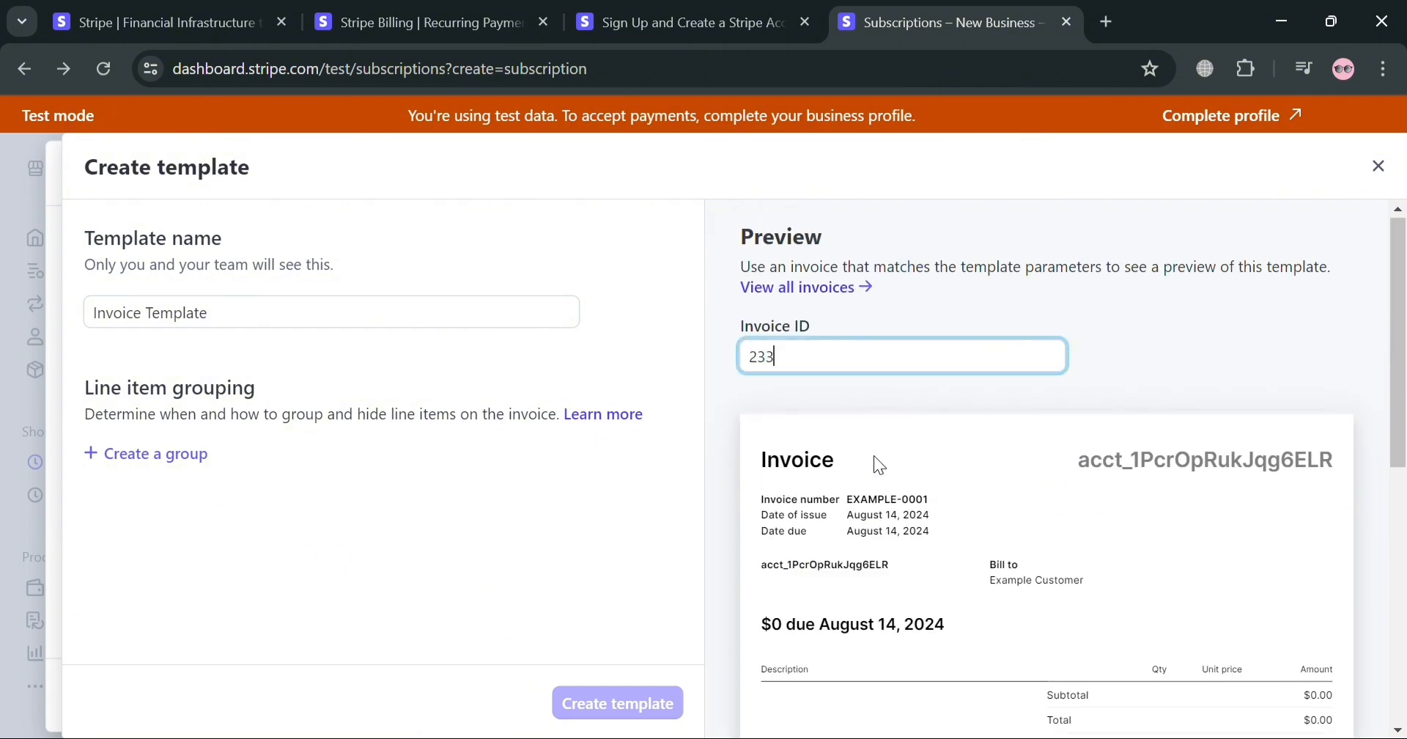
text(532)
click(492, 593)
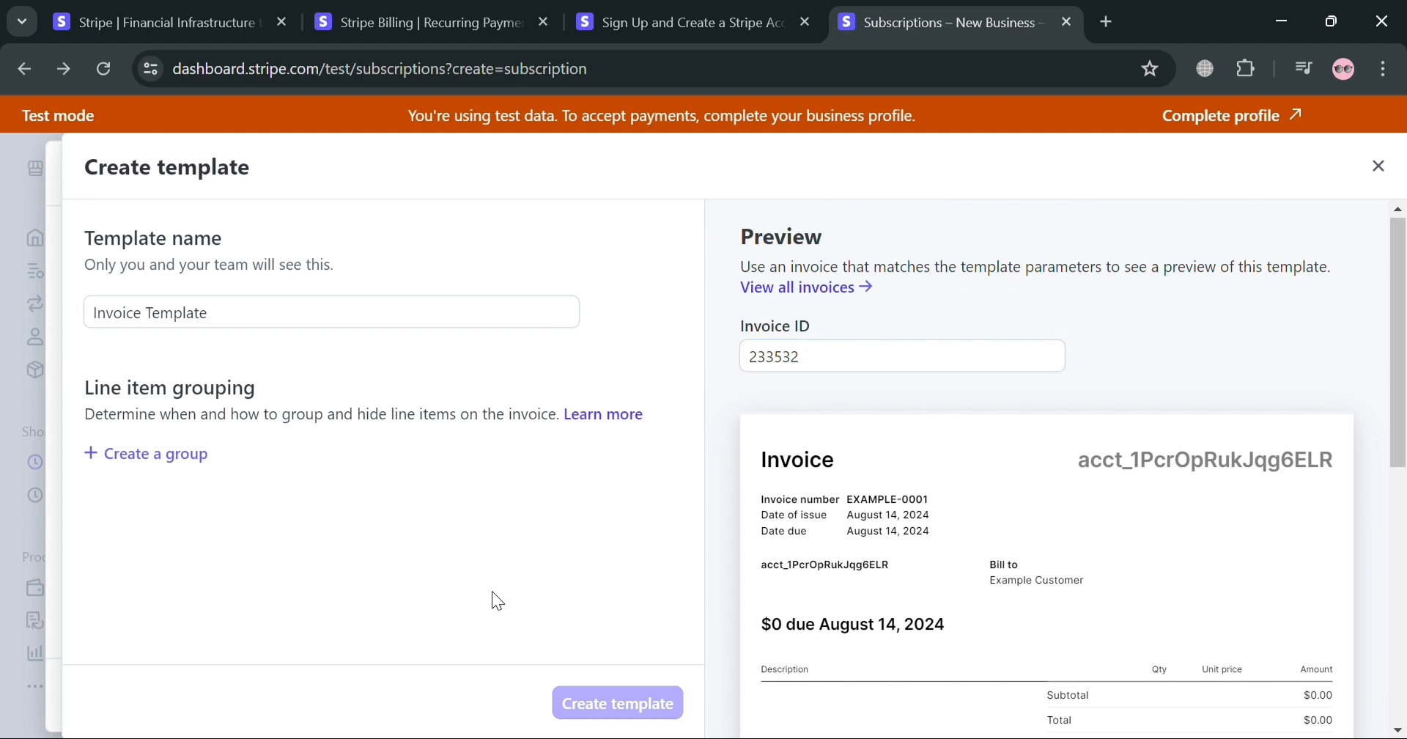
Examine the line item group options without creating a group, and close the template without creating it
click(129, 454)
scroll(364, 526, down, 3)
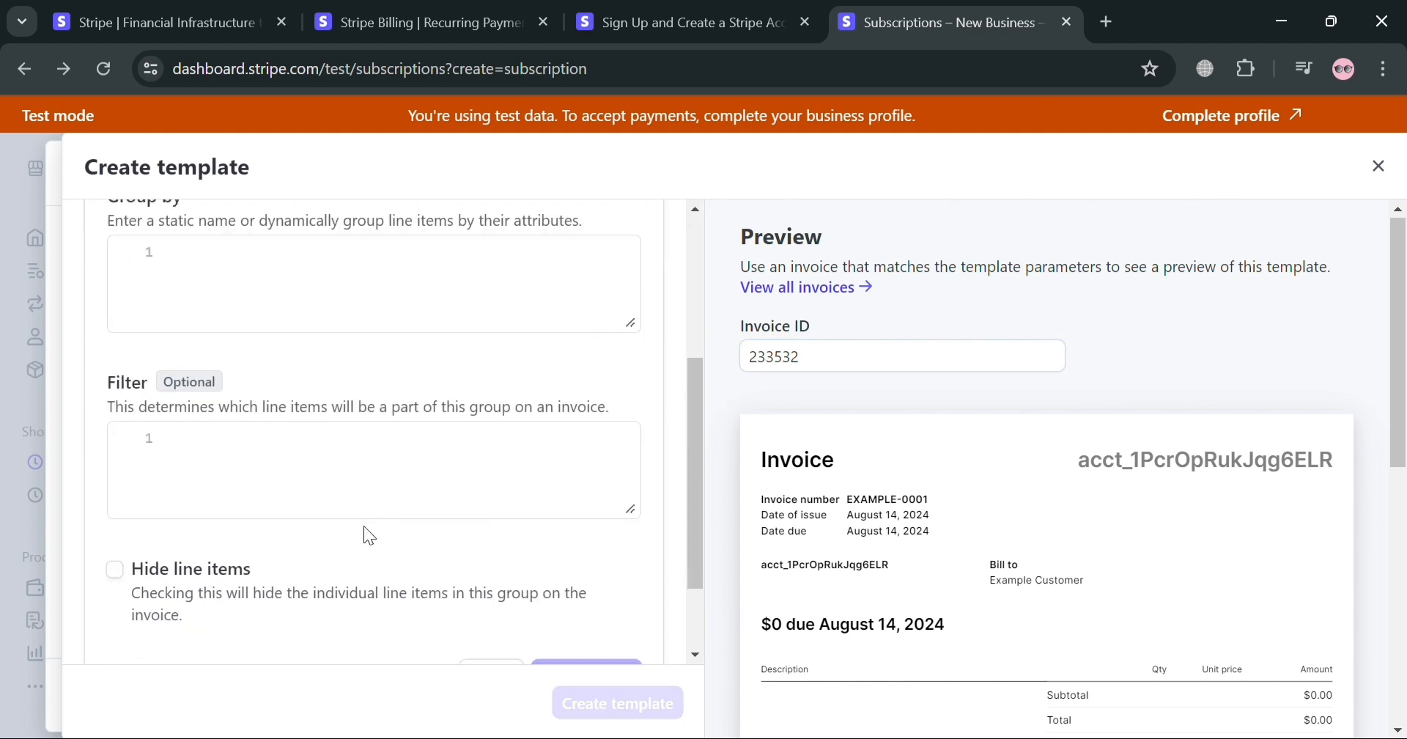
scroll(692, 487, down, 2)
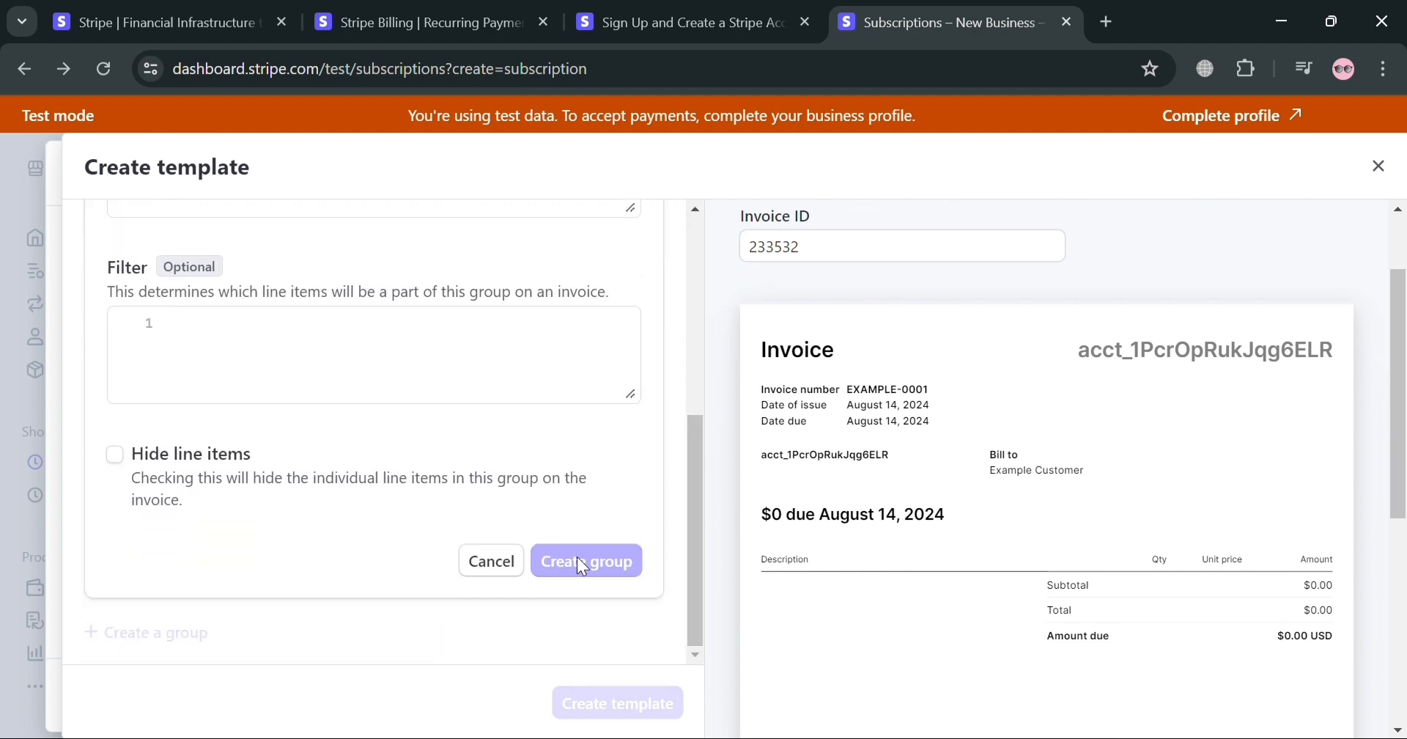
click(491, 561)
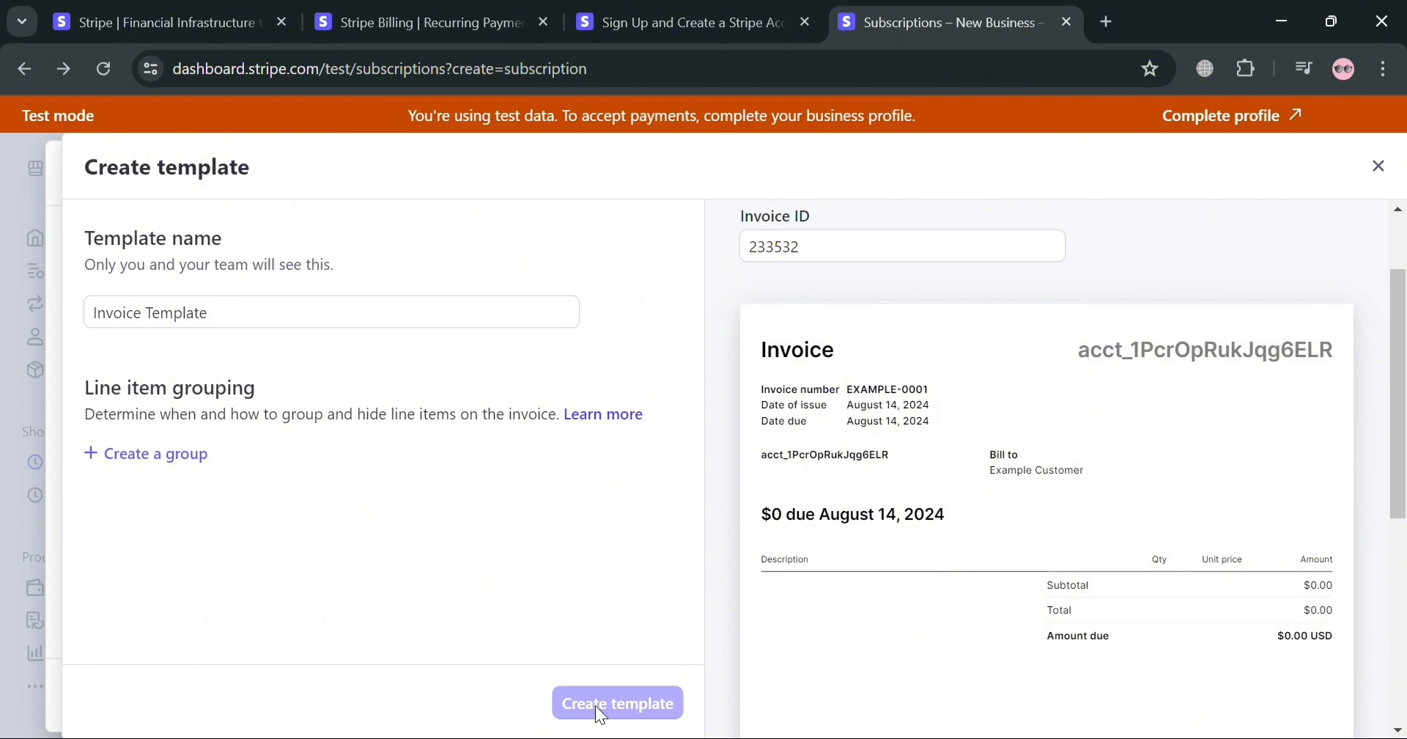
scroll(1058, 487, down, 5)
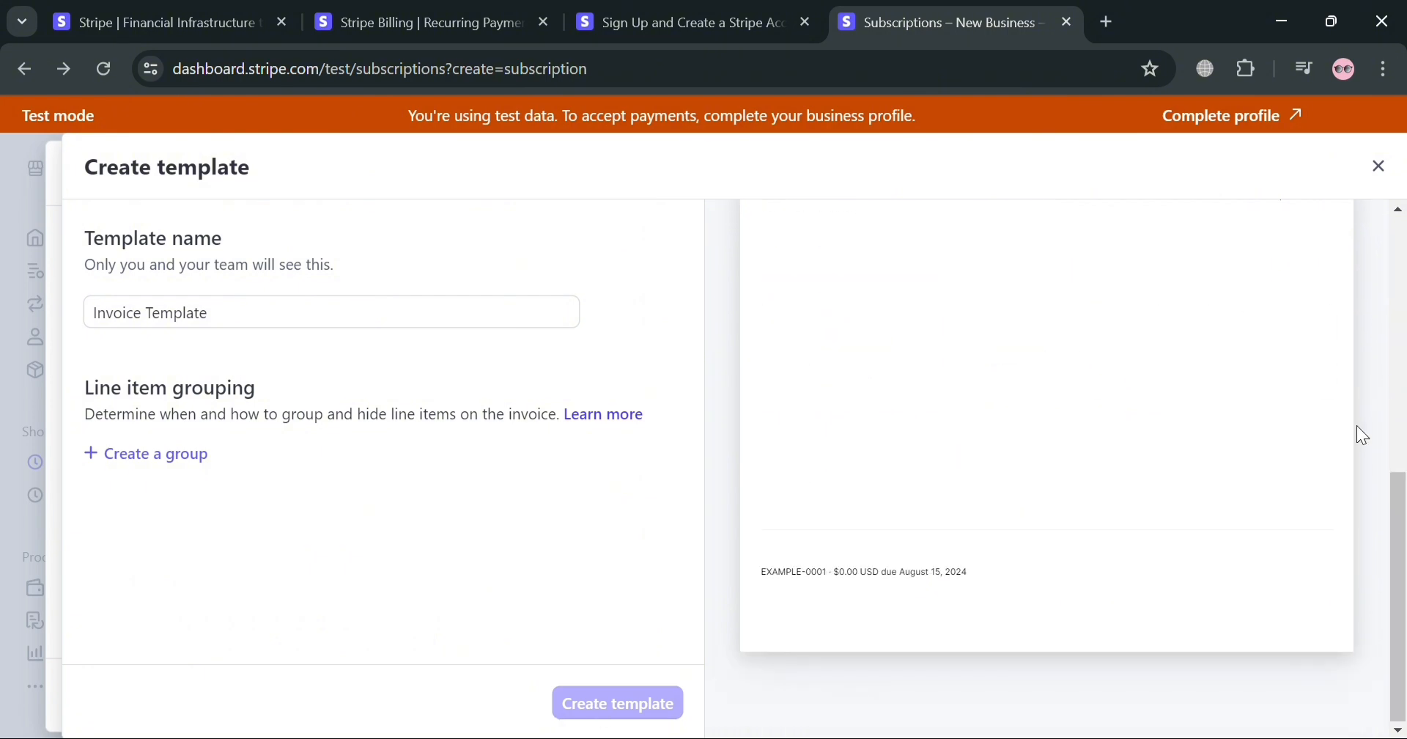
scroll(1105, 521, up, 8)
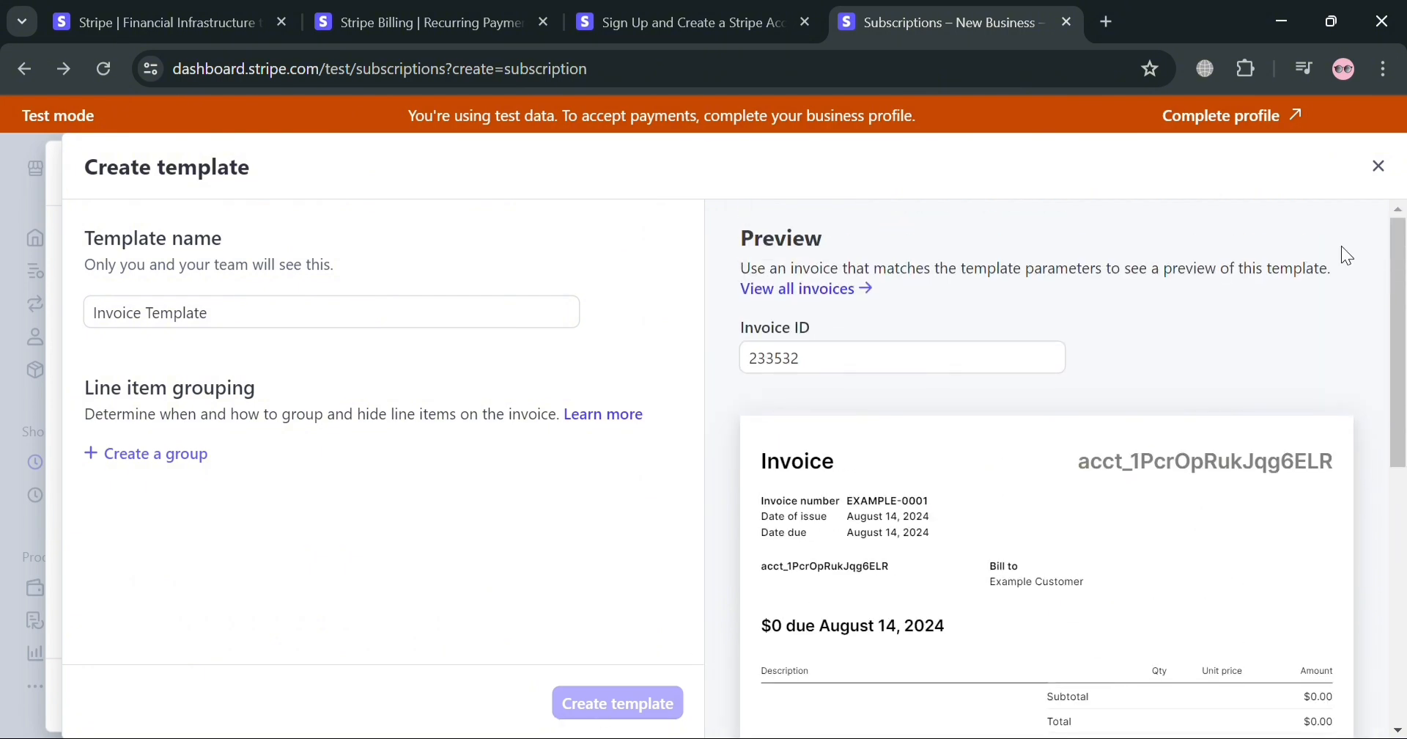
click(1376, 166)
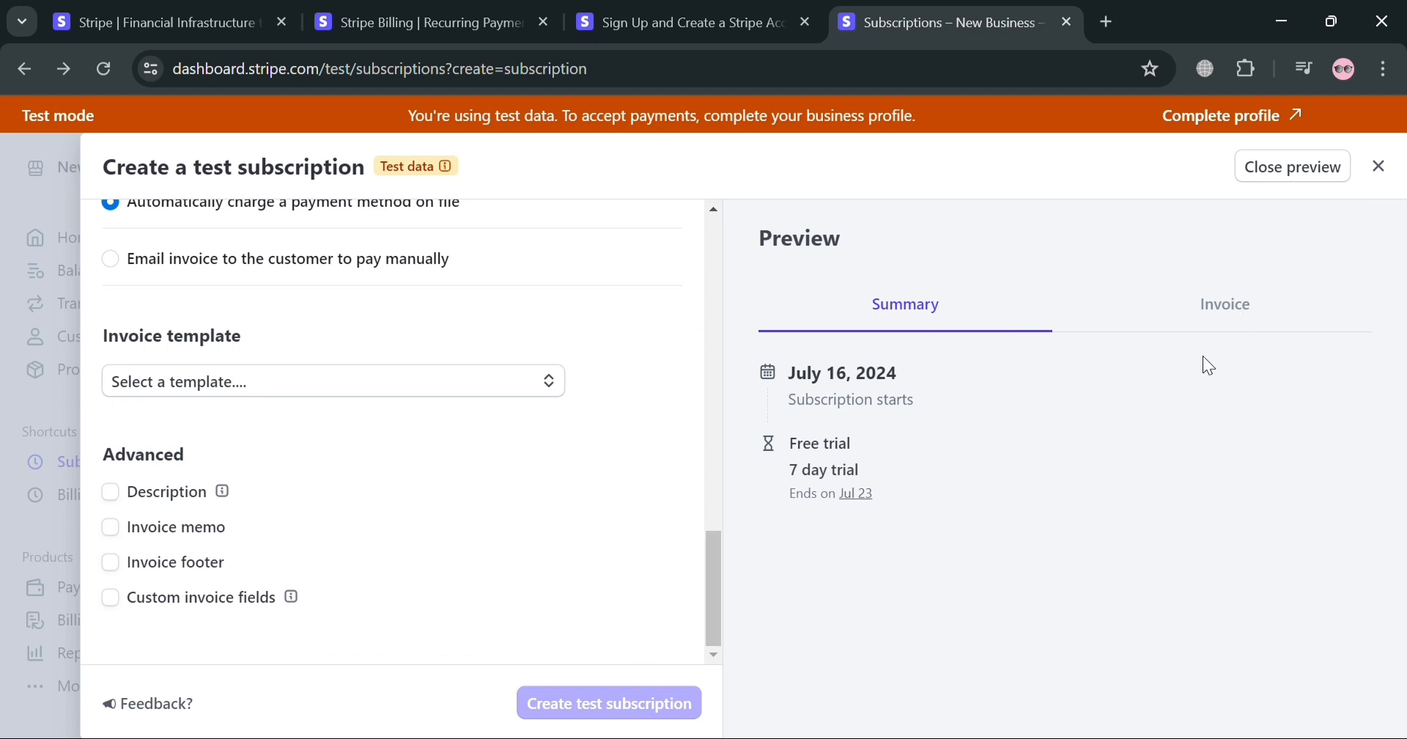
Enable the subscription description and invoice memo, and close the test subscription form without creating the subscription
click(112, 492)
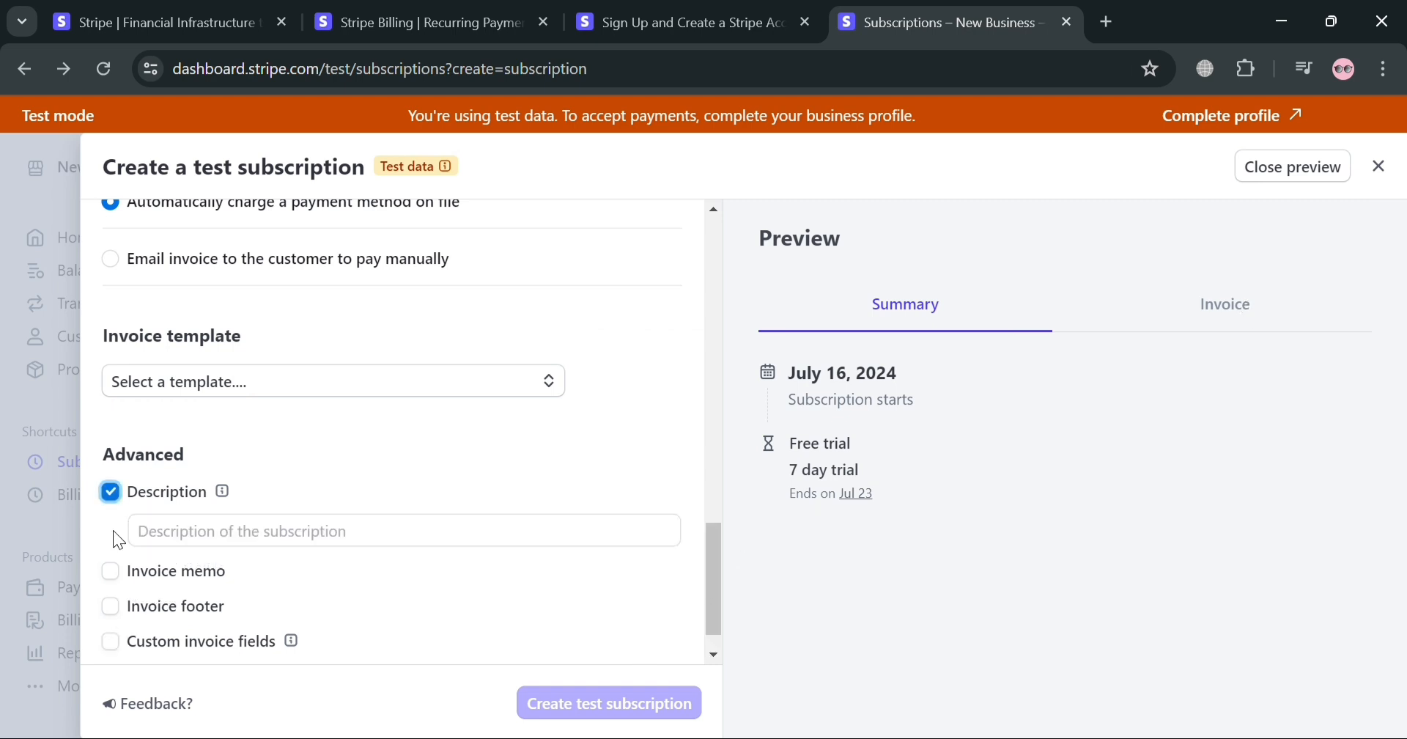
click(112, 572)
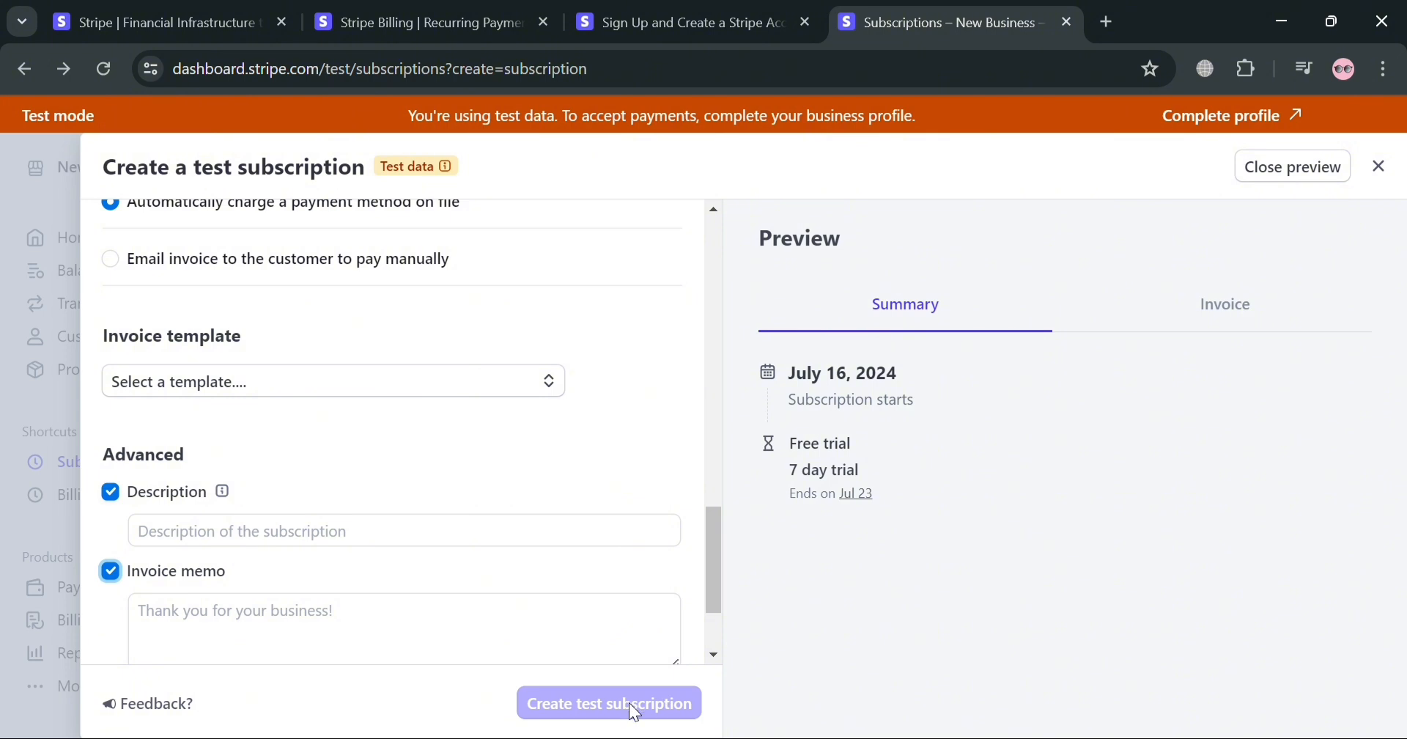
click(1323, 174)
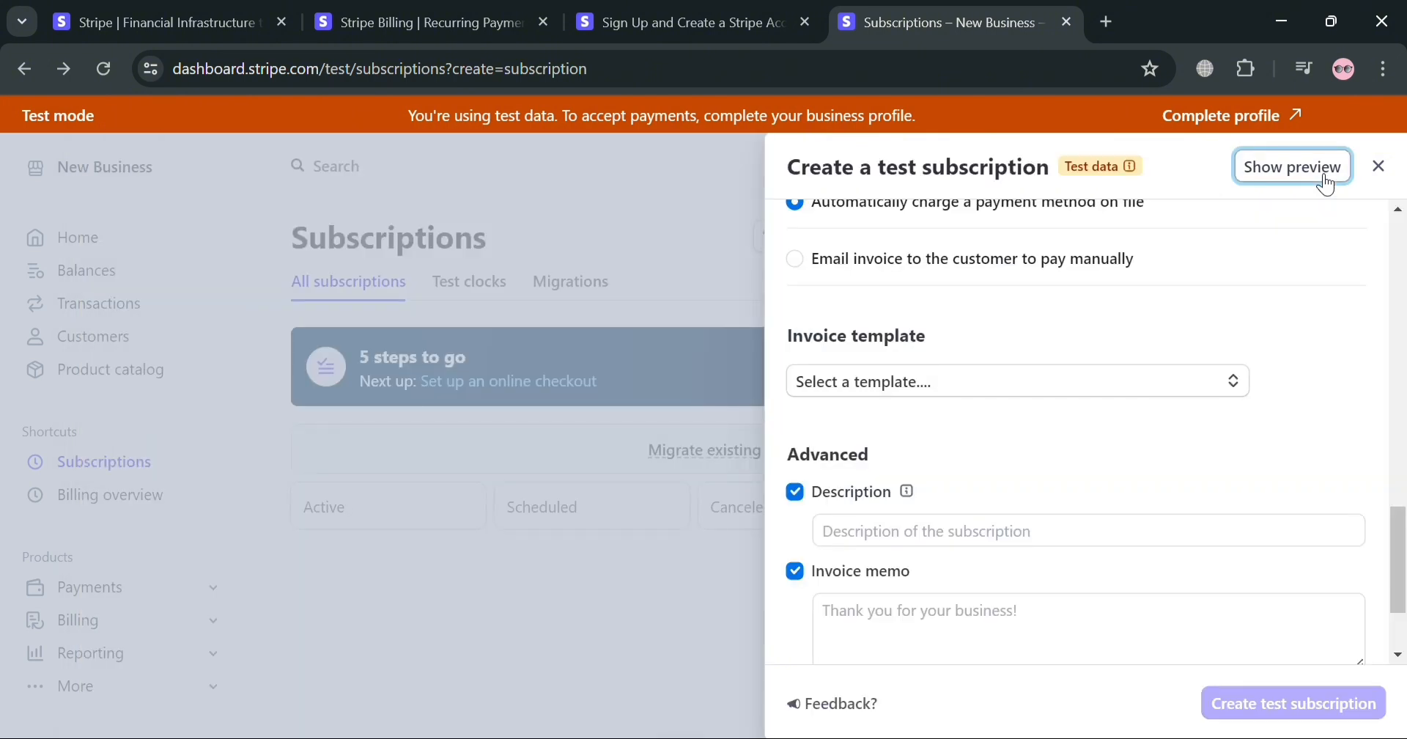
click(1380, 170)
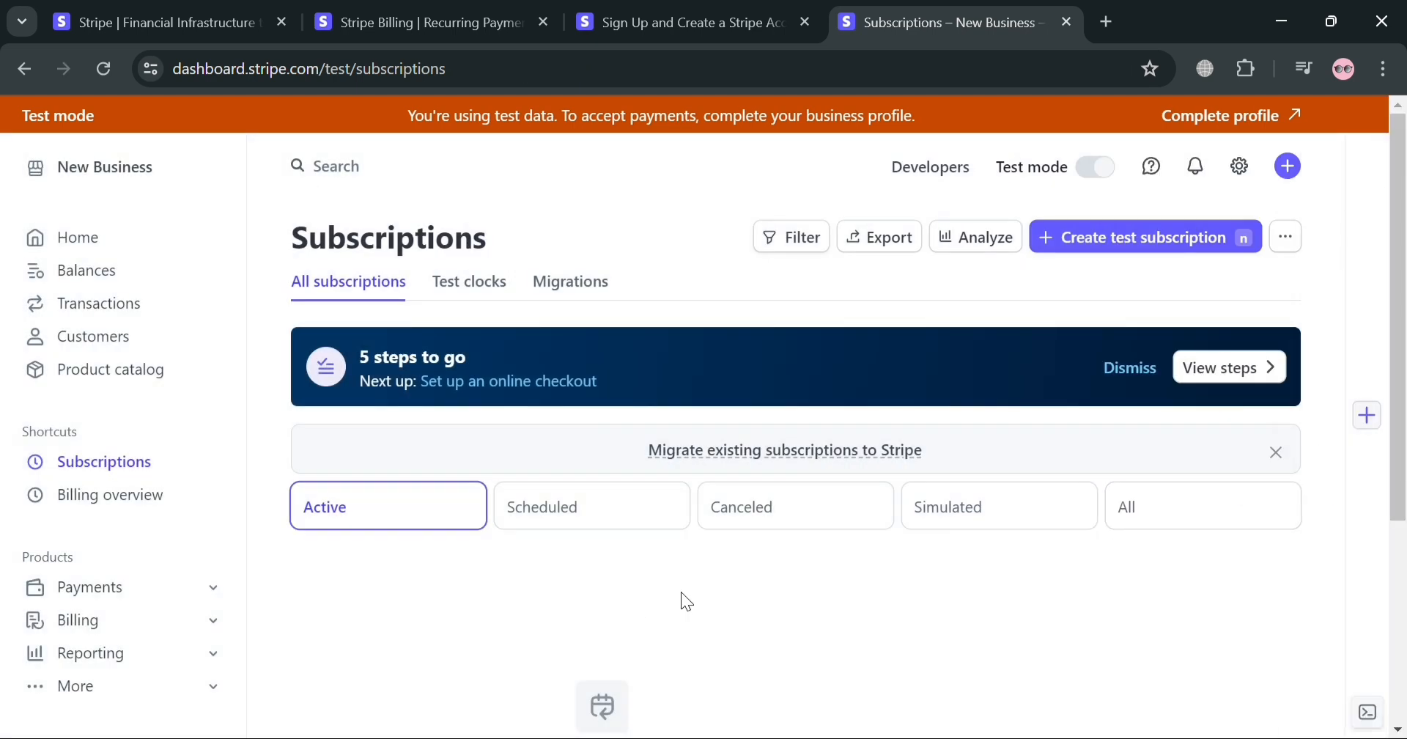
Examine the Subscriptions page and the pages available under the Payments and Billing products
scroll(680, 591, down, 2)
scroll(796, 552, up, 1)
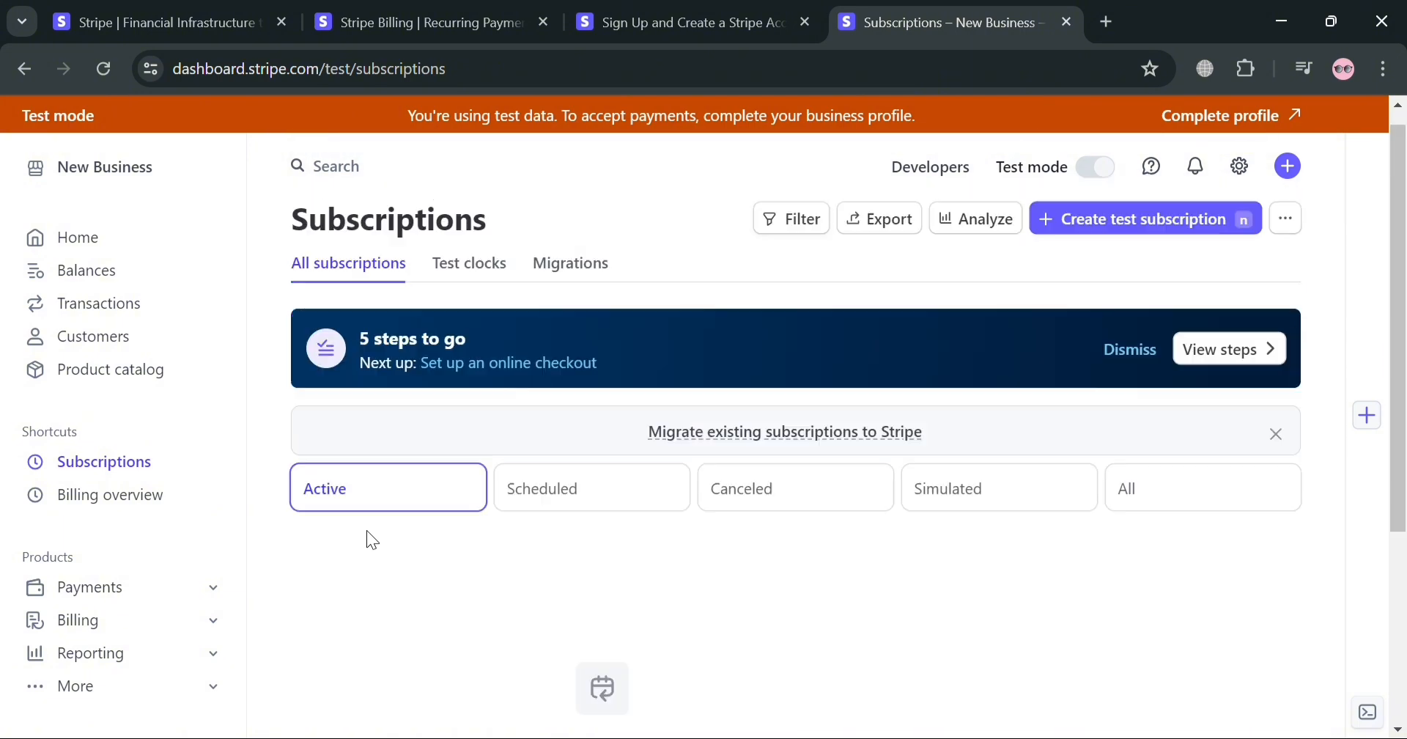
scroll(372, 539, up, 1)
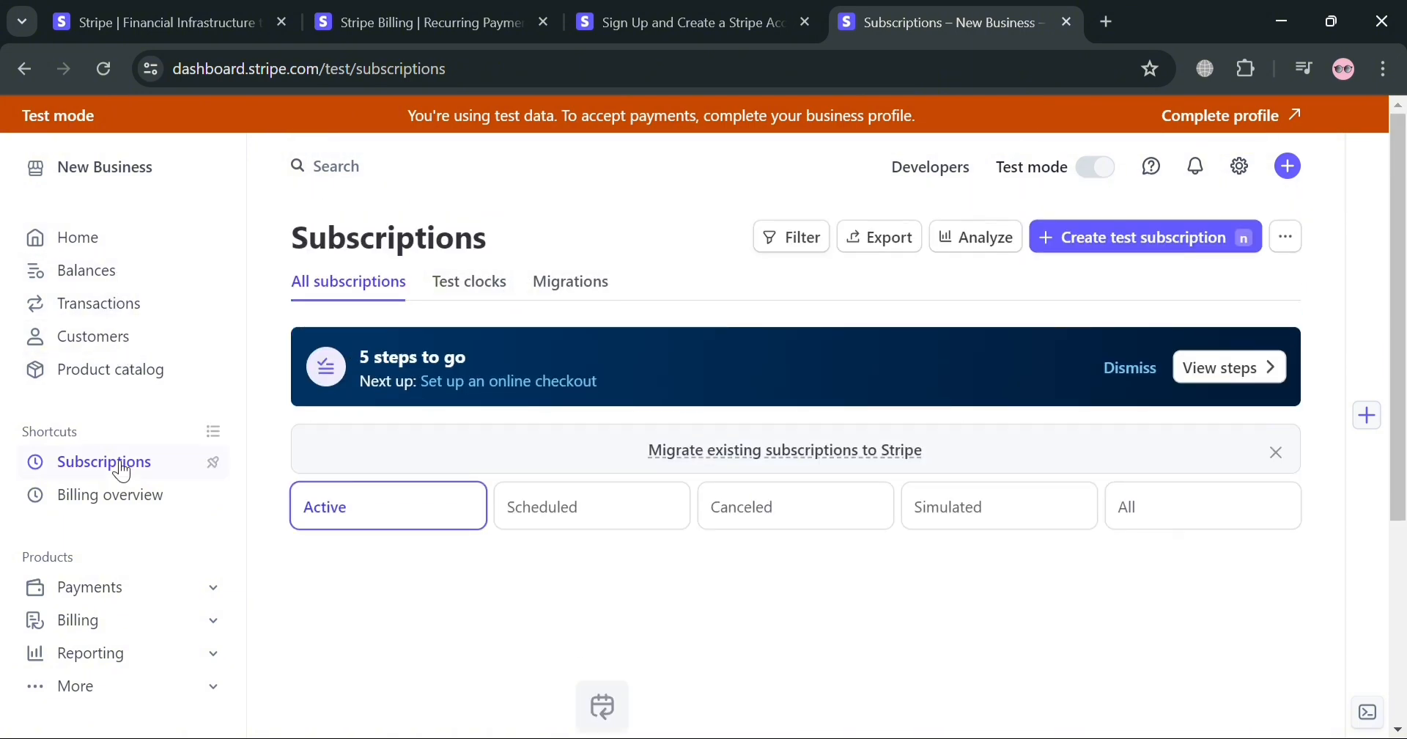
click(105, 595)
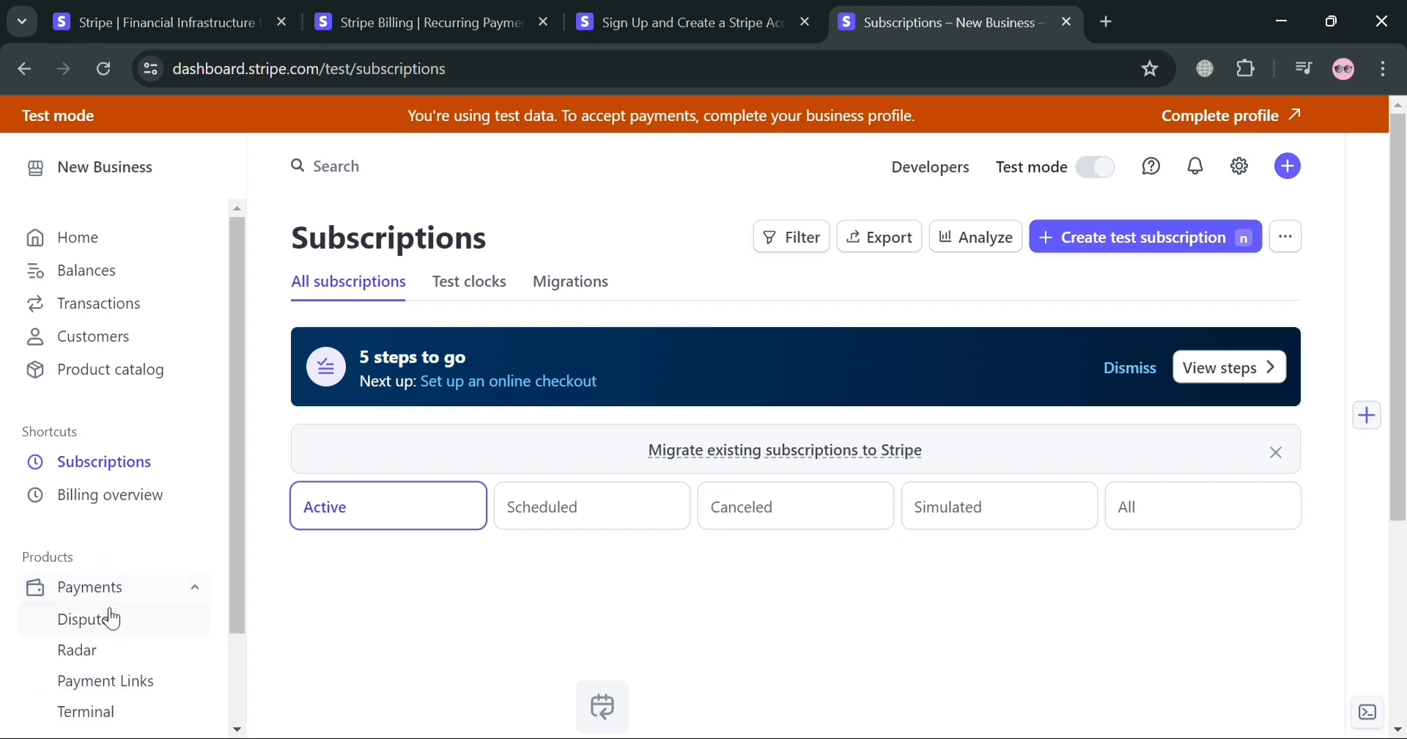
scroll(220, 641, down, 2)
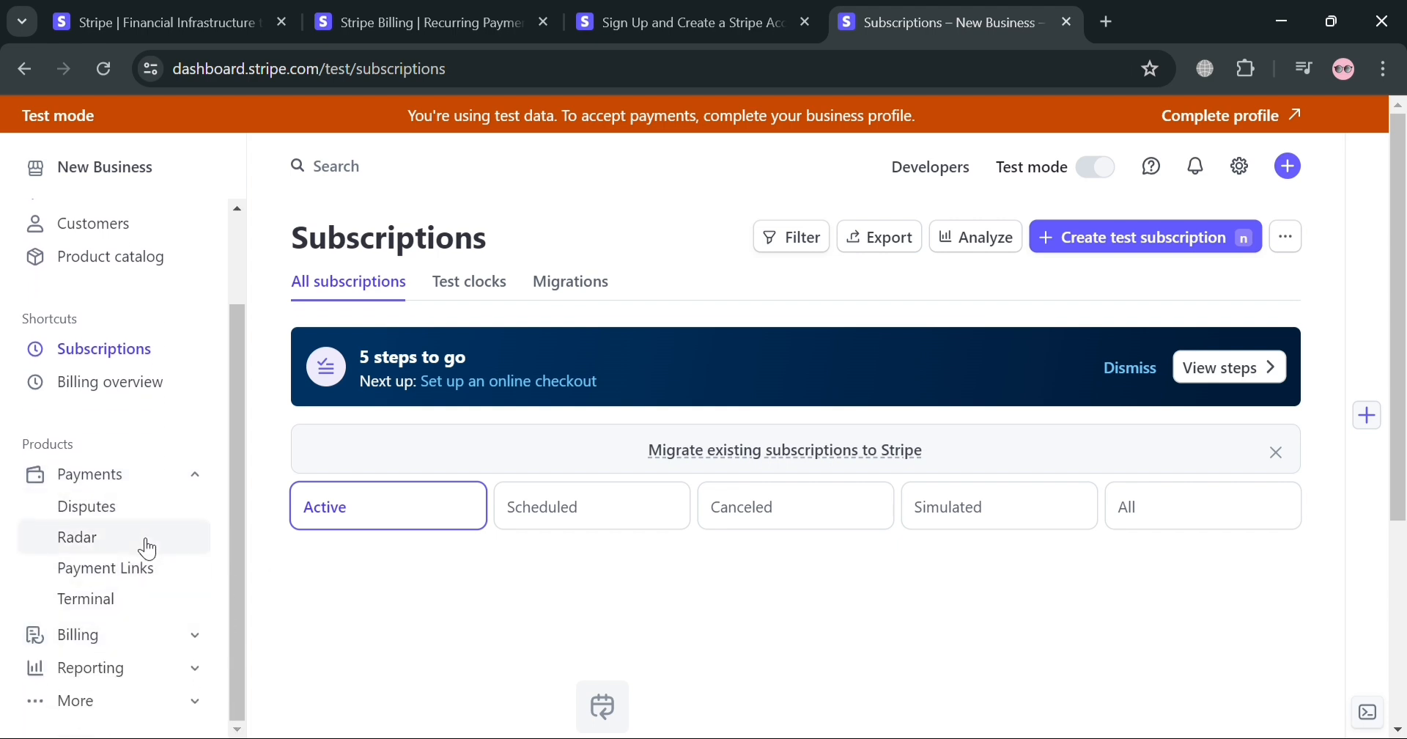
scroll(128, 638, down, 3)
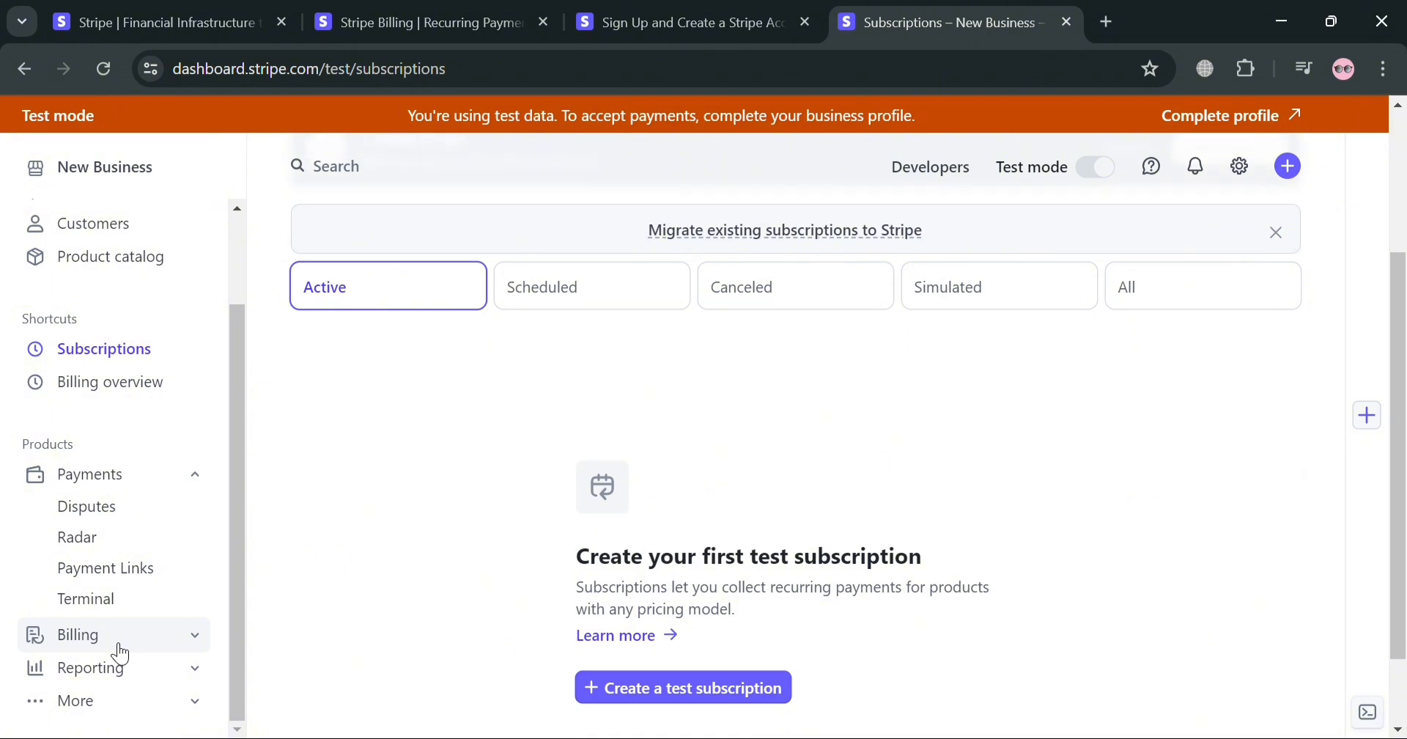
click(118, 641)
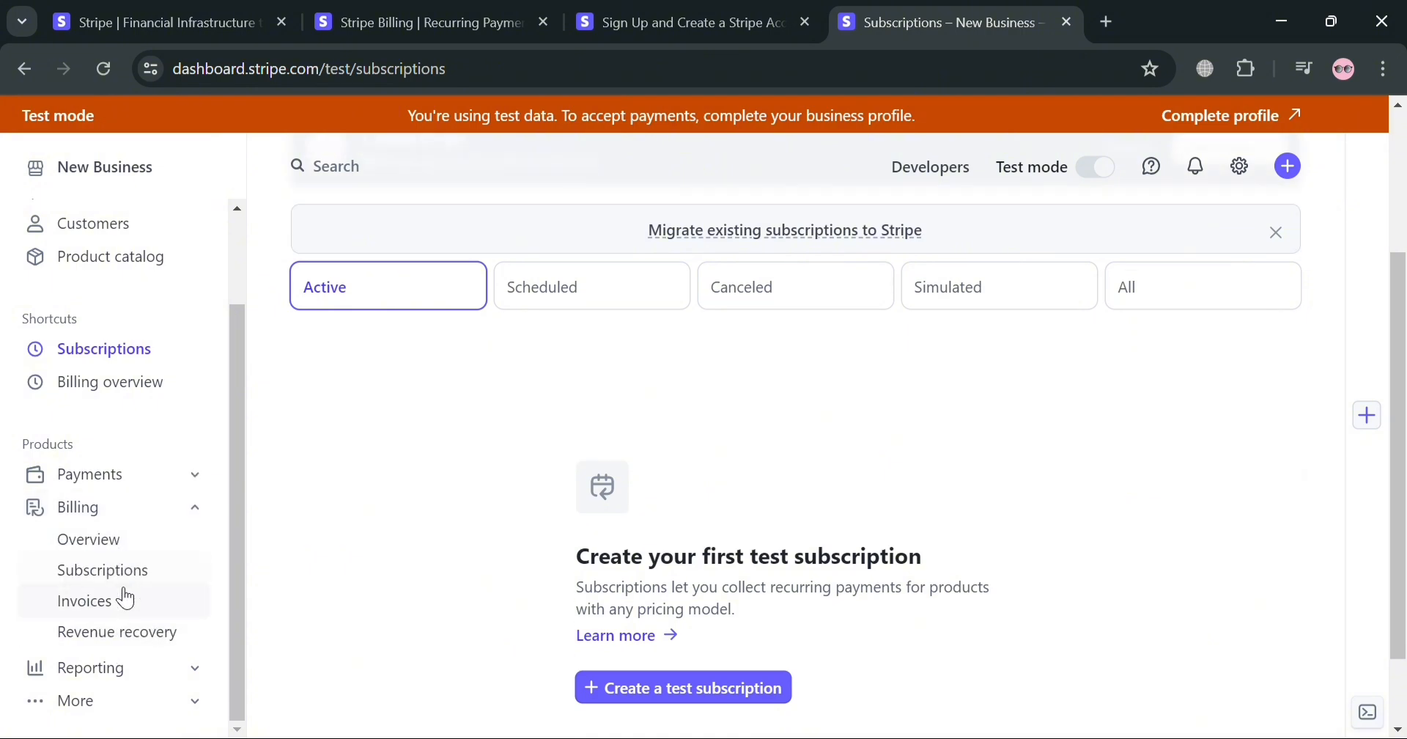
scroll(930, 462, up, 3)
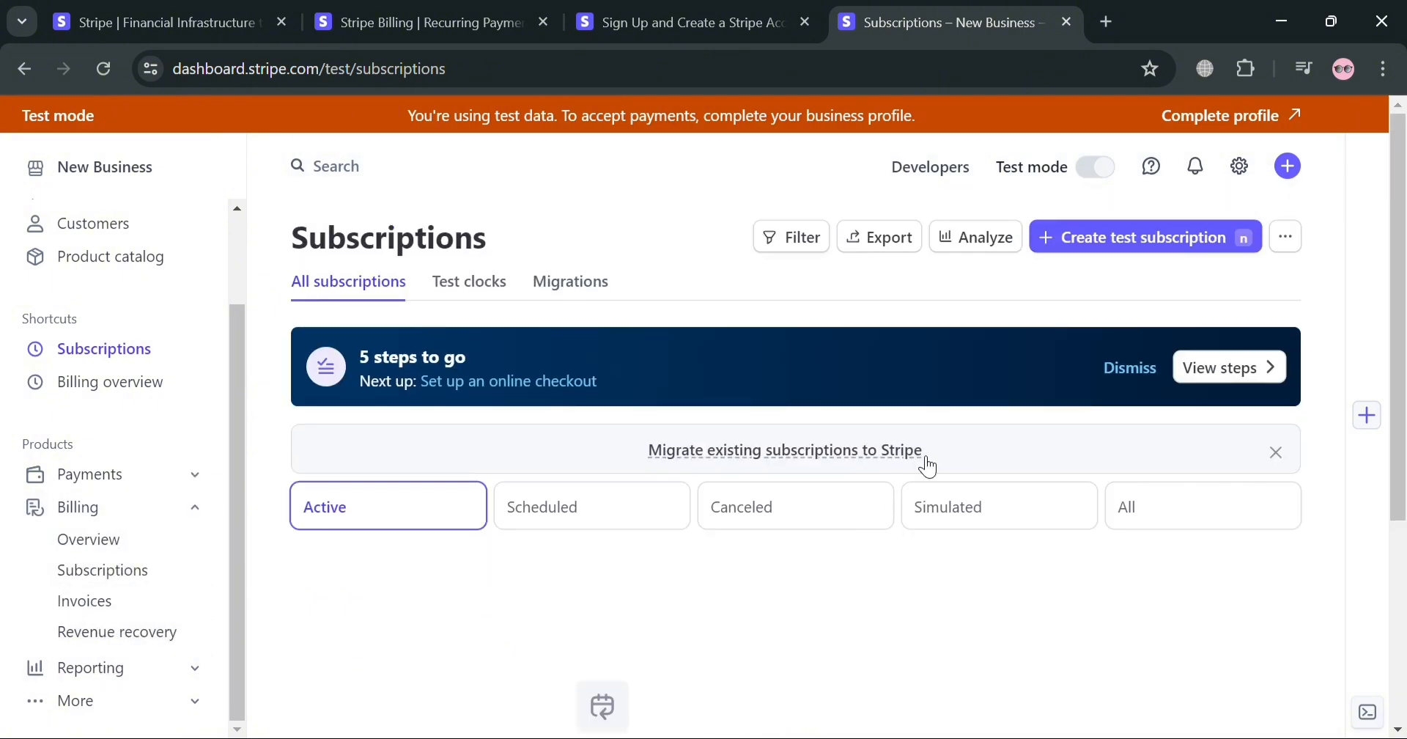
scroll(1291, 311, down, 3)
scroll(1173, 290, up, 3)
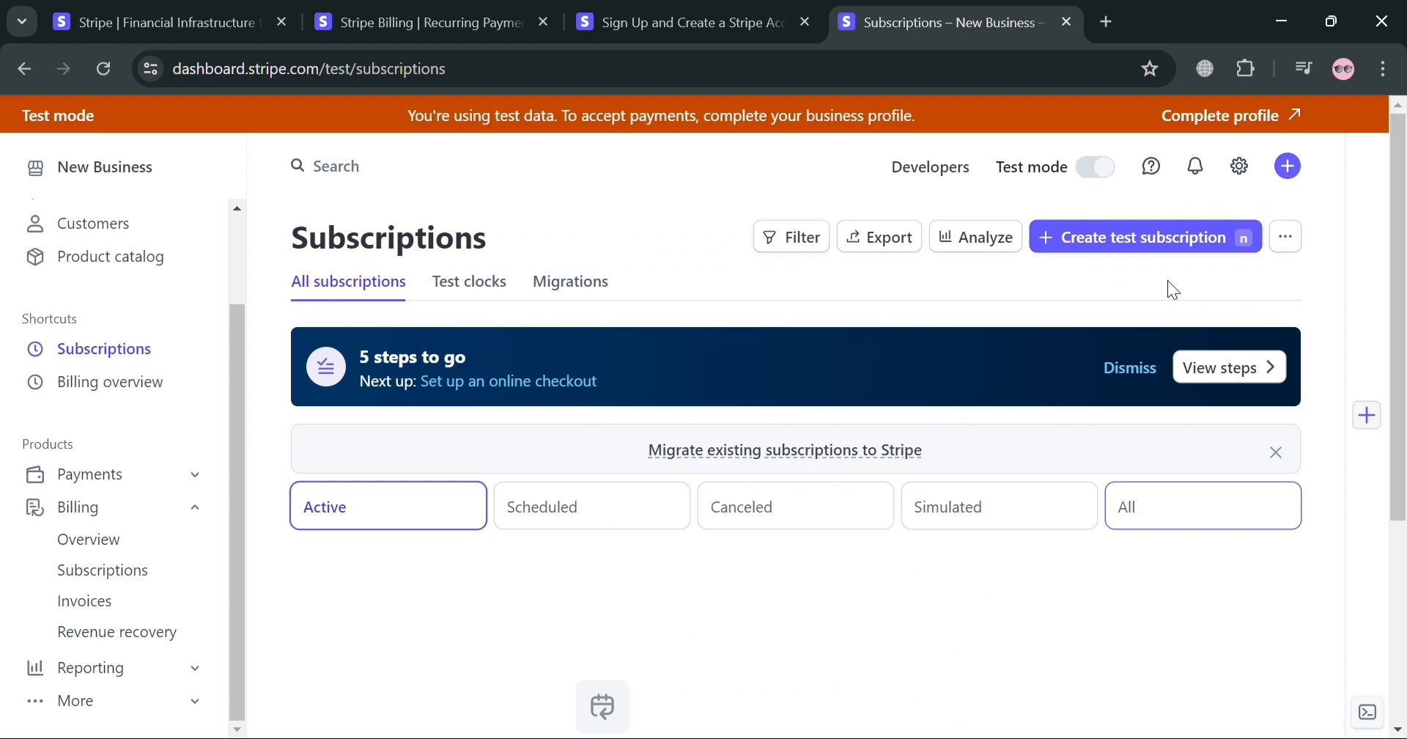